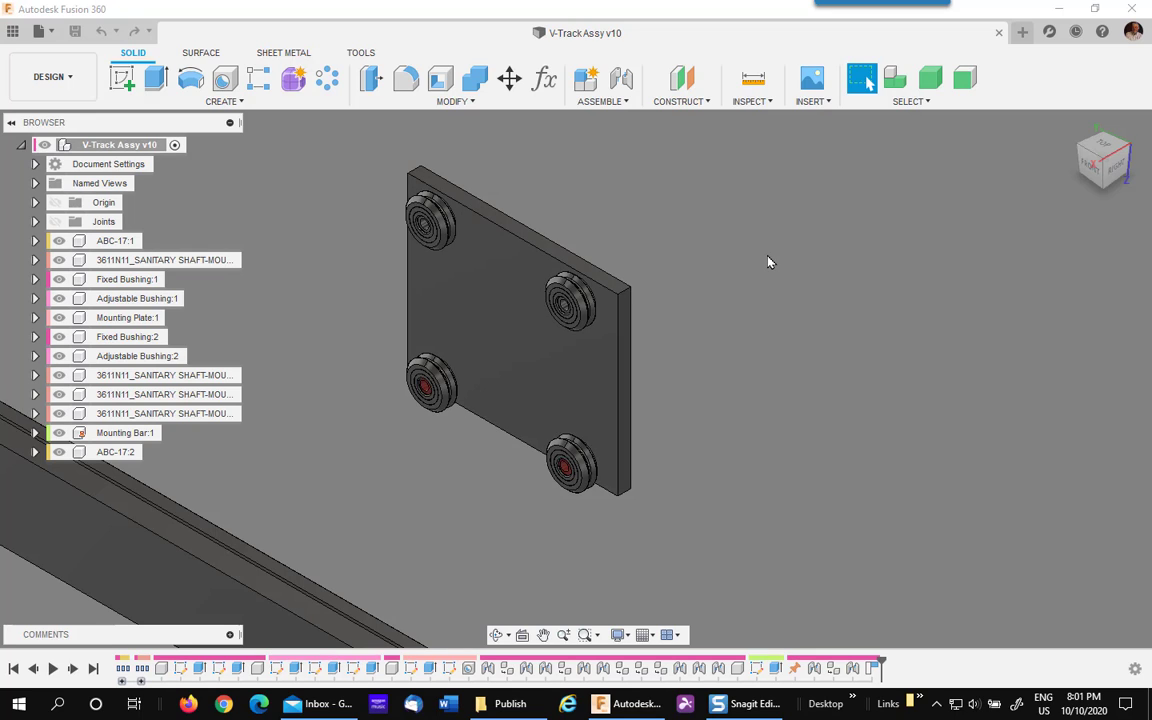
Step: Pan, zoom and orbit the view to frame the wheel side of the plate
scroll(745, 290, up, 2)
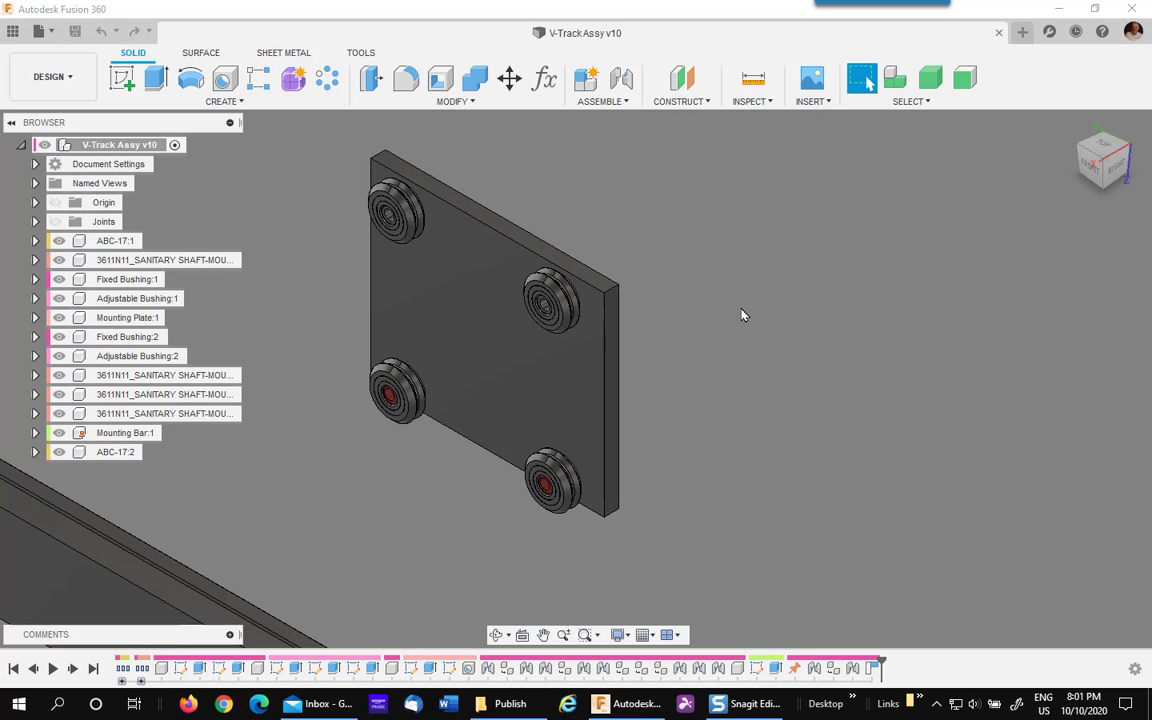
scroll(728, 300, up, 2)
scroll(643, 314, up, 4)
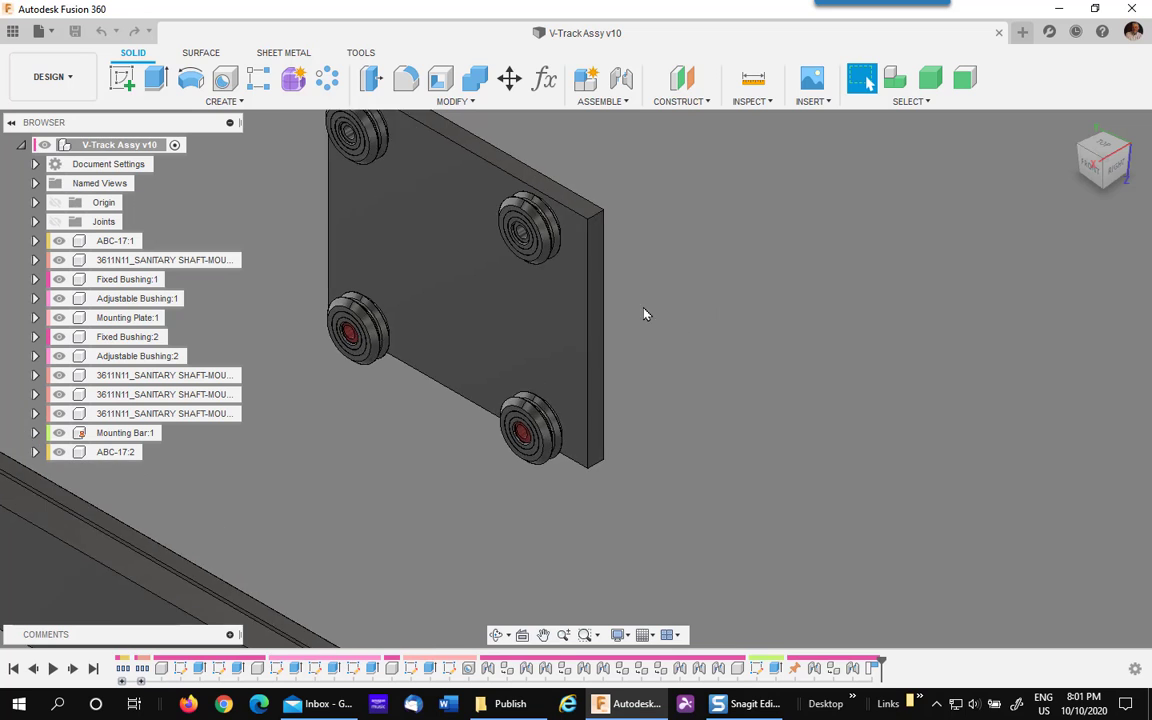
scroll(561, 260, up, 3)
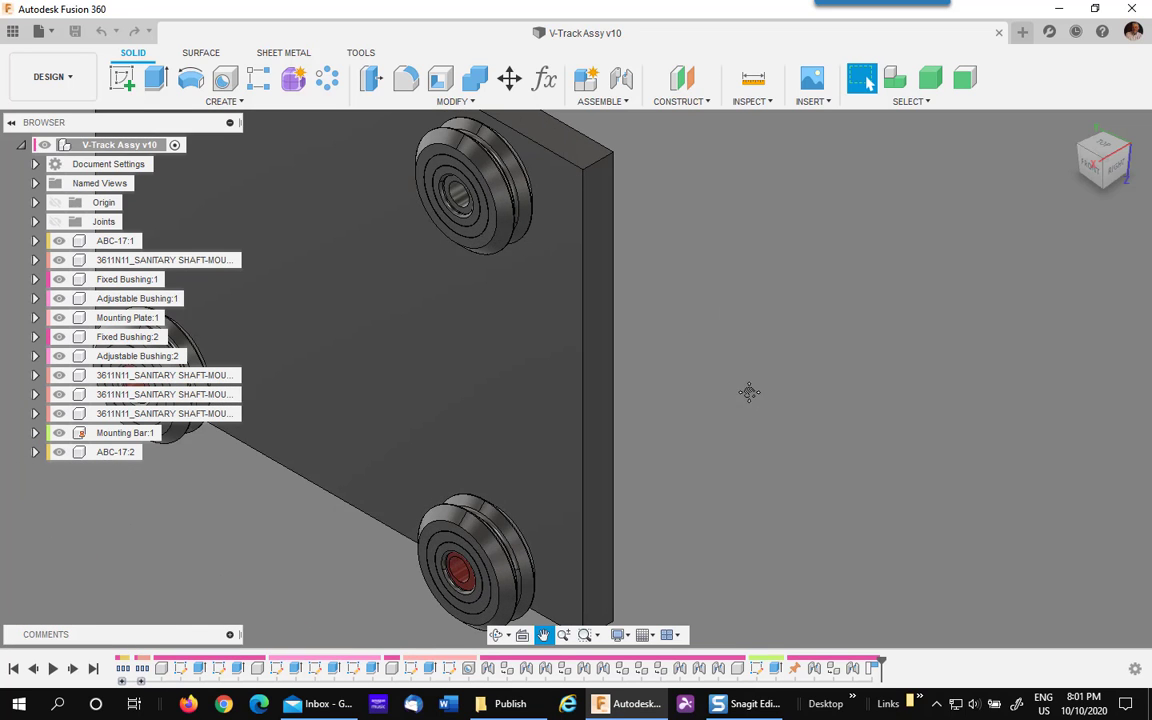
middle_drag(748, 391, 845, 355)
scroll(607, 458, down, 3)
scroll(552, 485, up, 5)
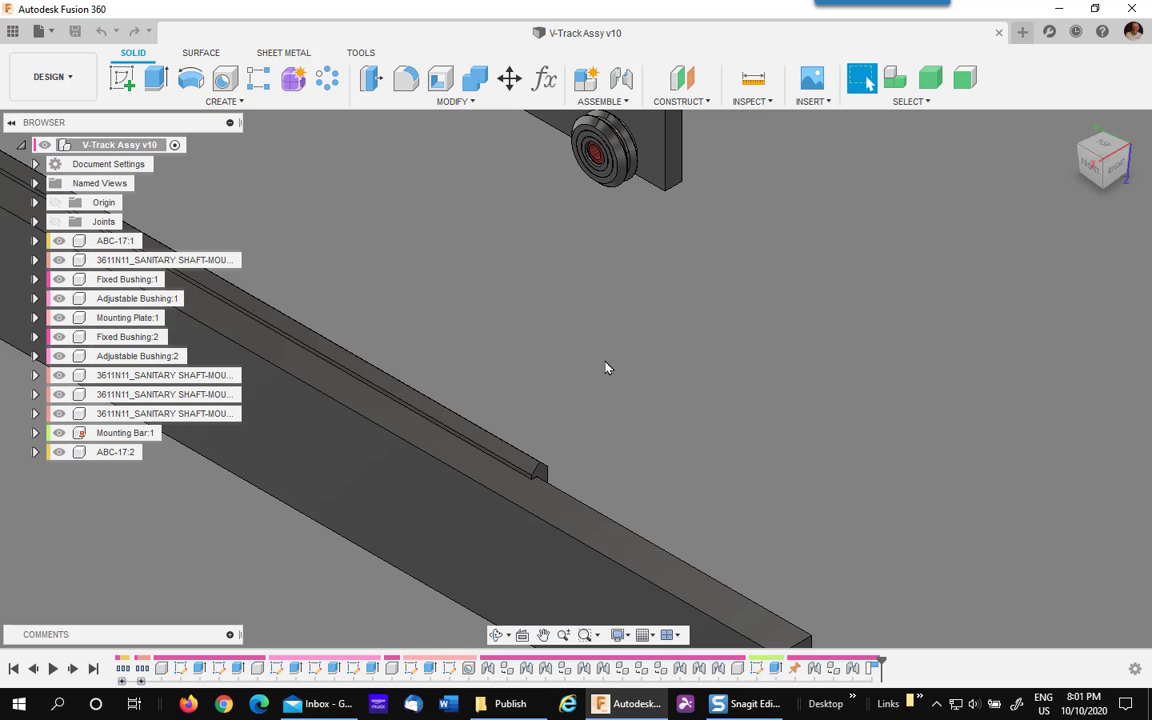
scroll(605, 359, down, 3)
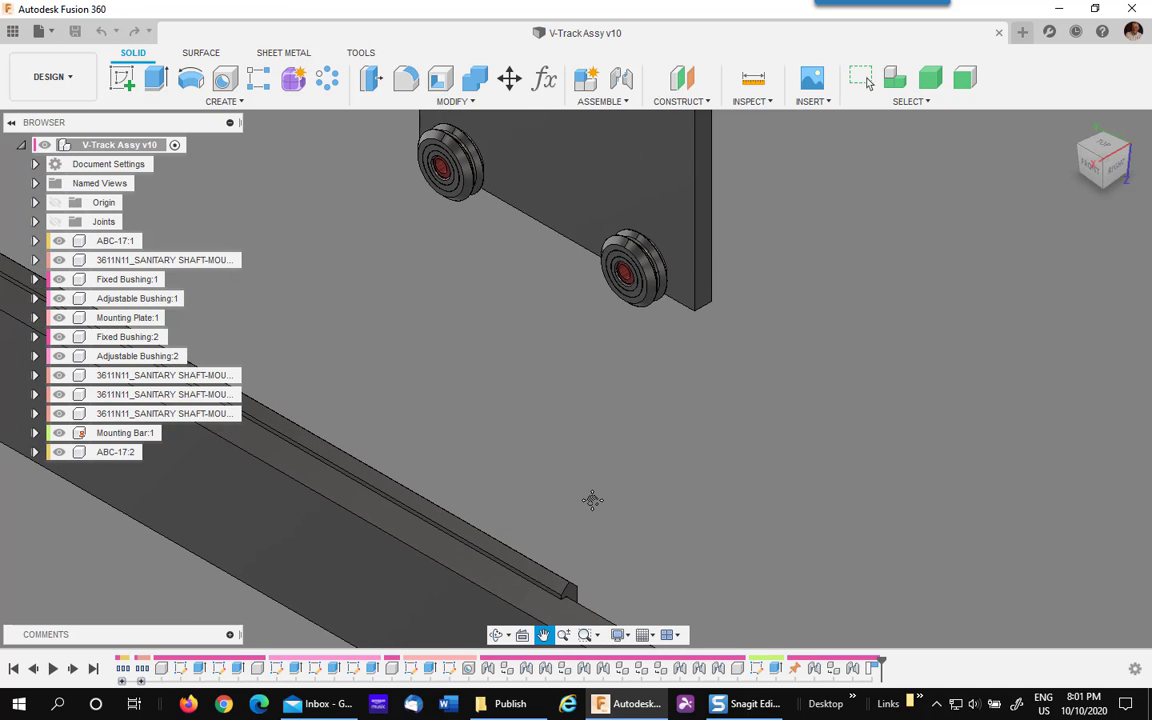
scroll(591, 496, down, 2)
middle_drag(491, 447, 494, 508)
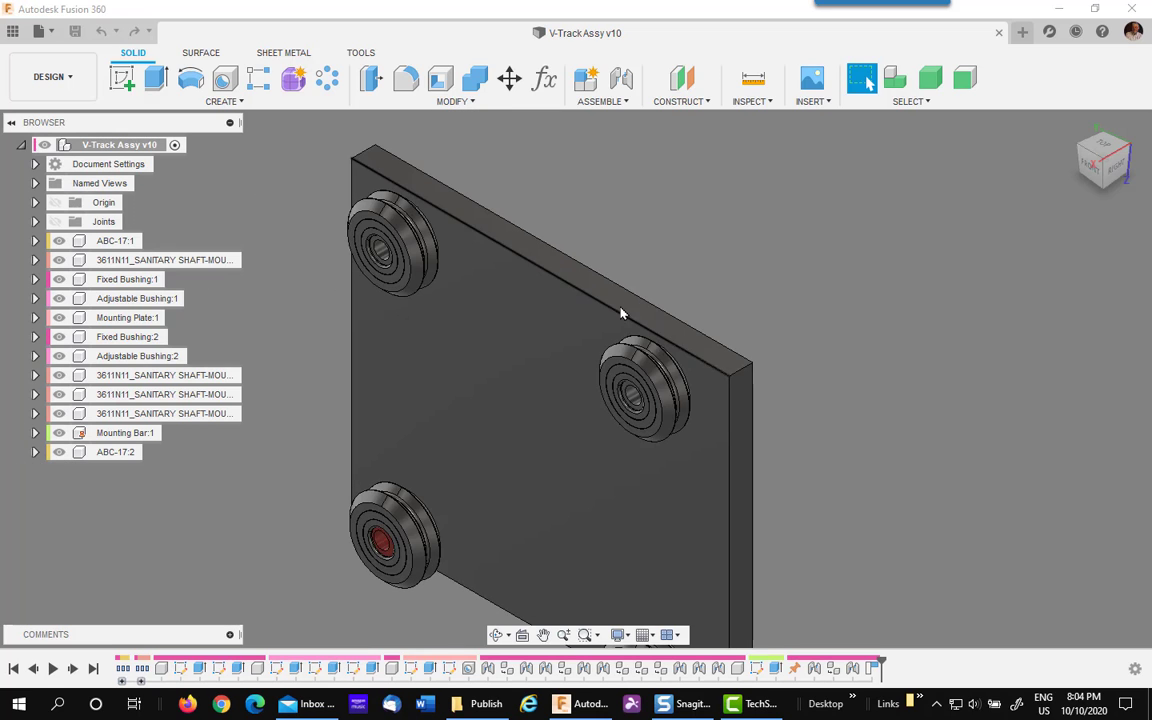
scroll(758, 315, up, 3)
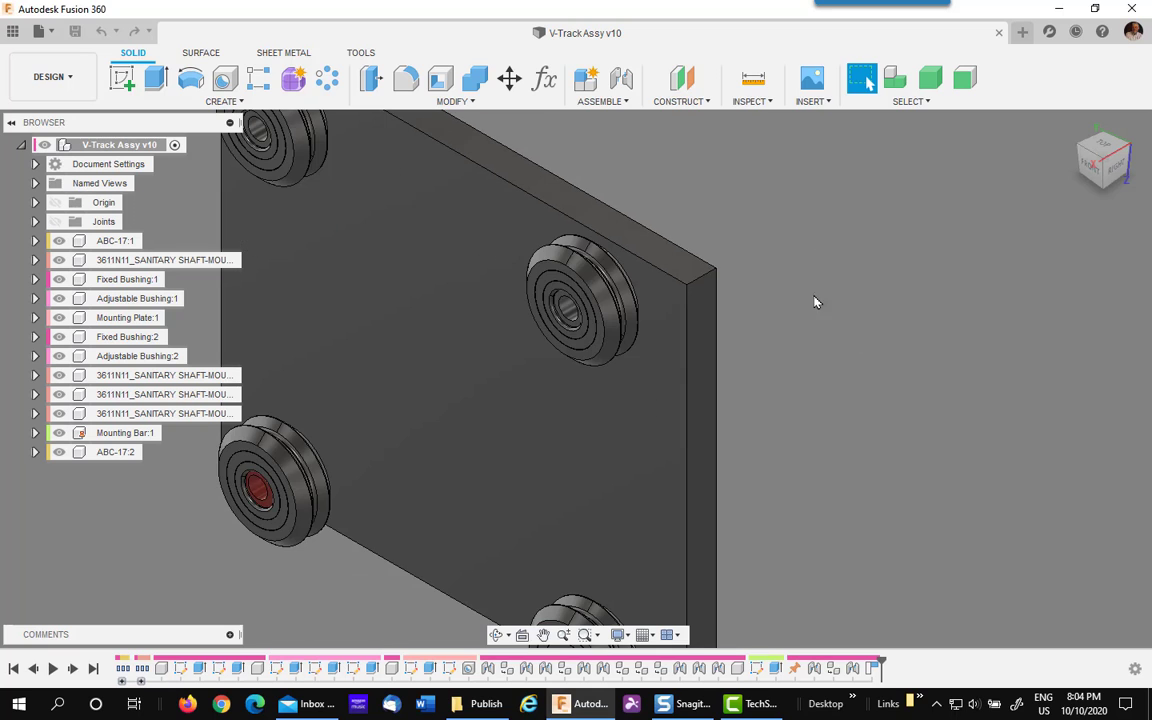
shift+middle_drag(775, 397, 616, 395)
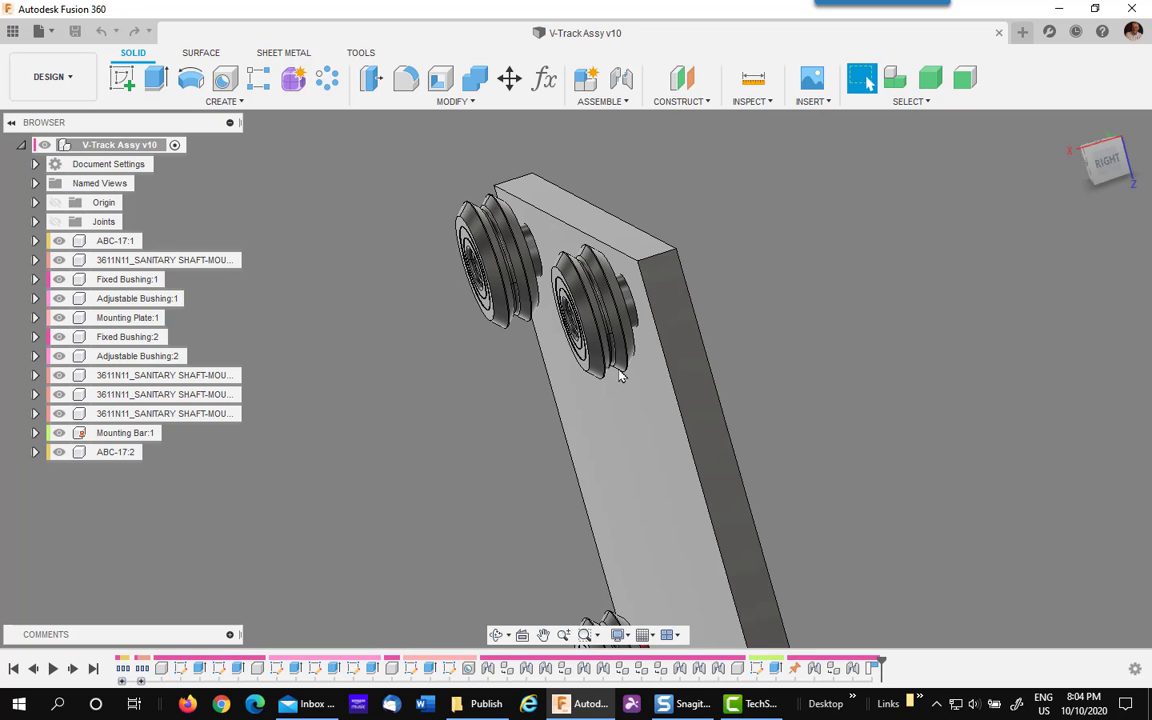
shift+middle_drag(771, 322, 795, 364)
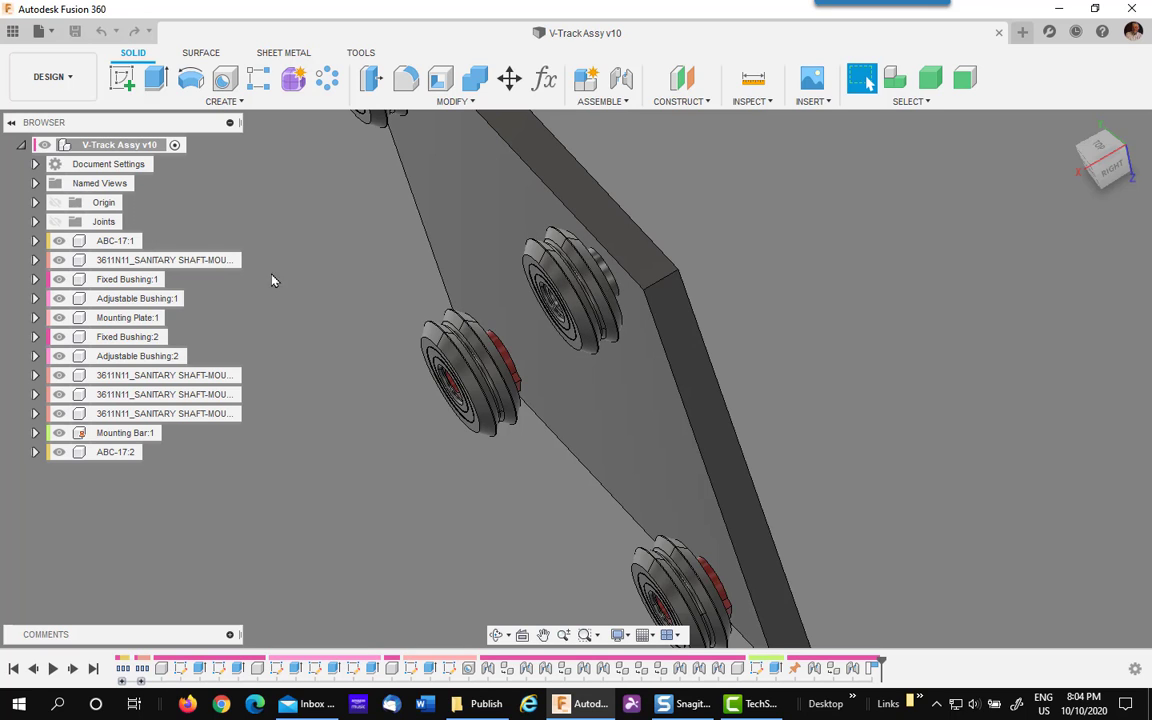
Step: Activate the upper wheel's 3611N11 SANITARY SHAFT-MOUNT component and orbit to an angled front view
click(548, 287)
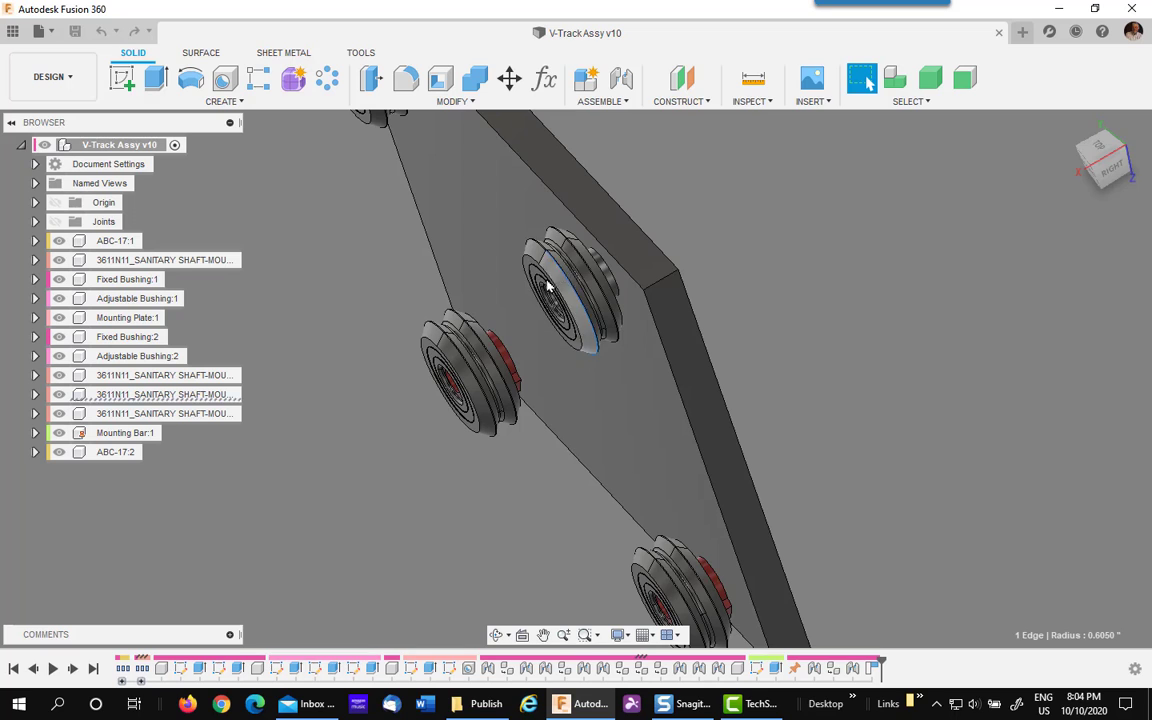
click(229, 396)
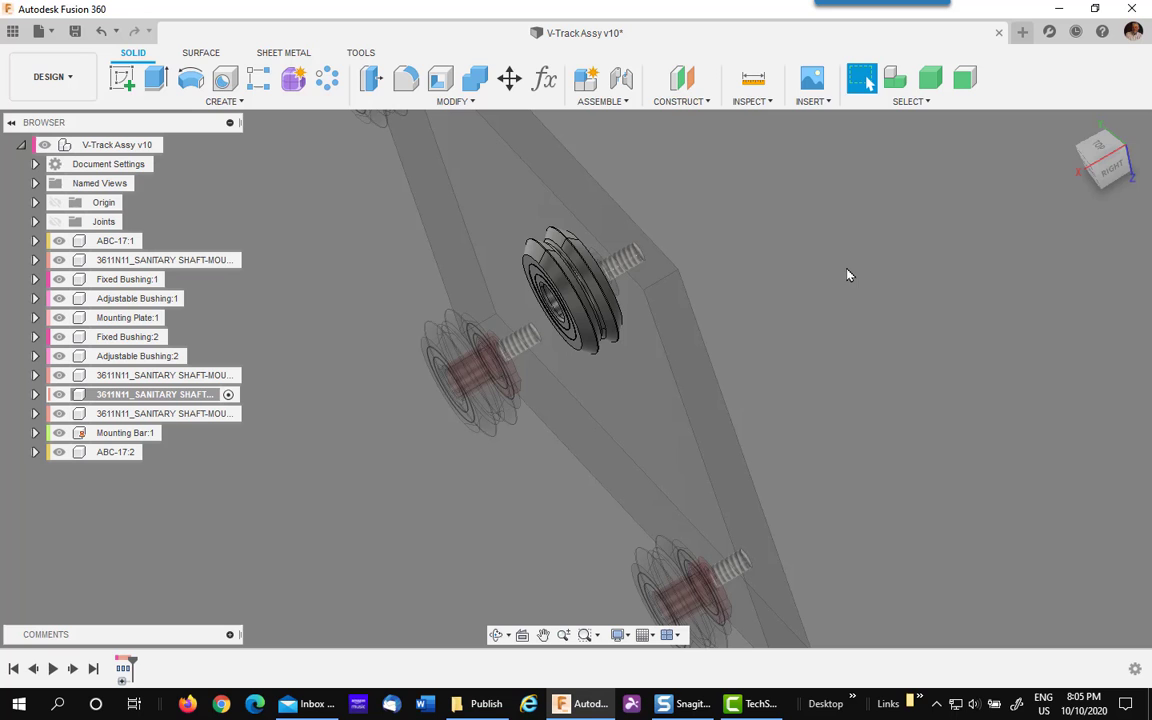
shift+middle_drag(796, 281, 843, 241)
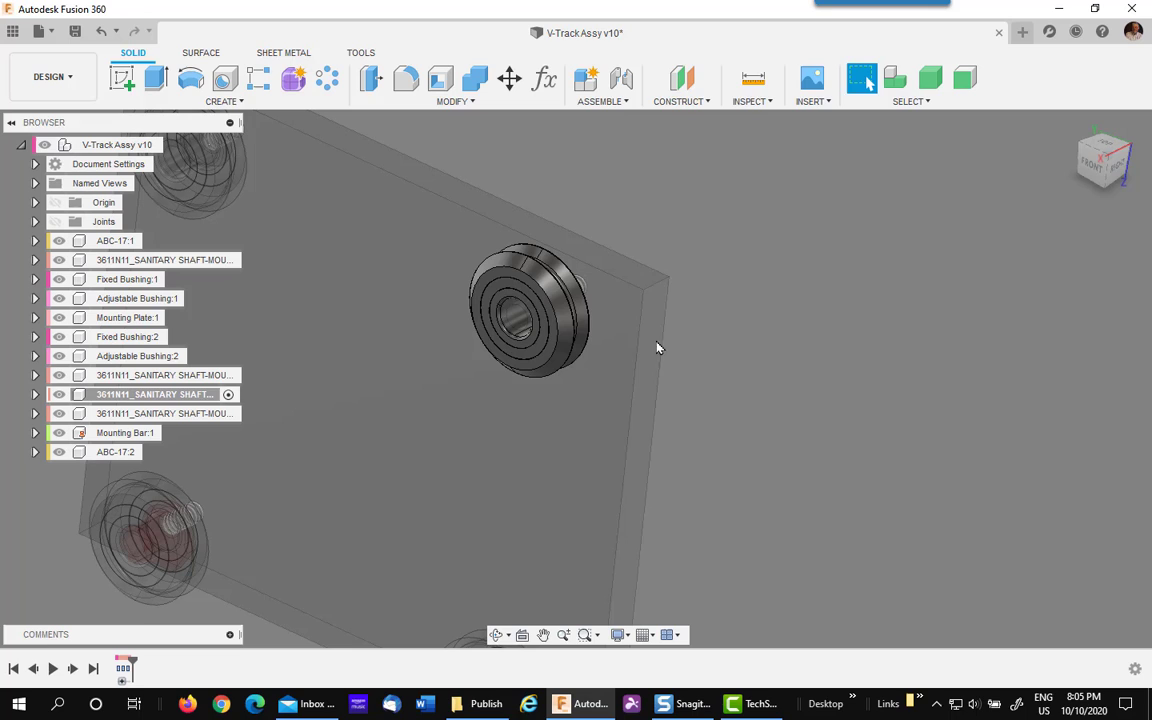
click(758, 80)
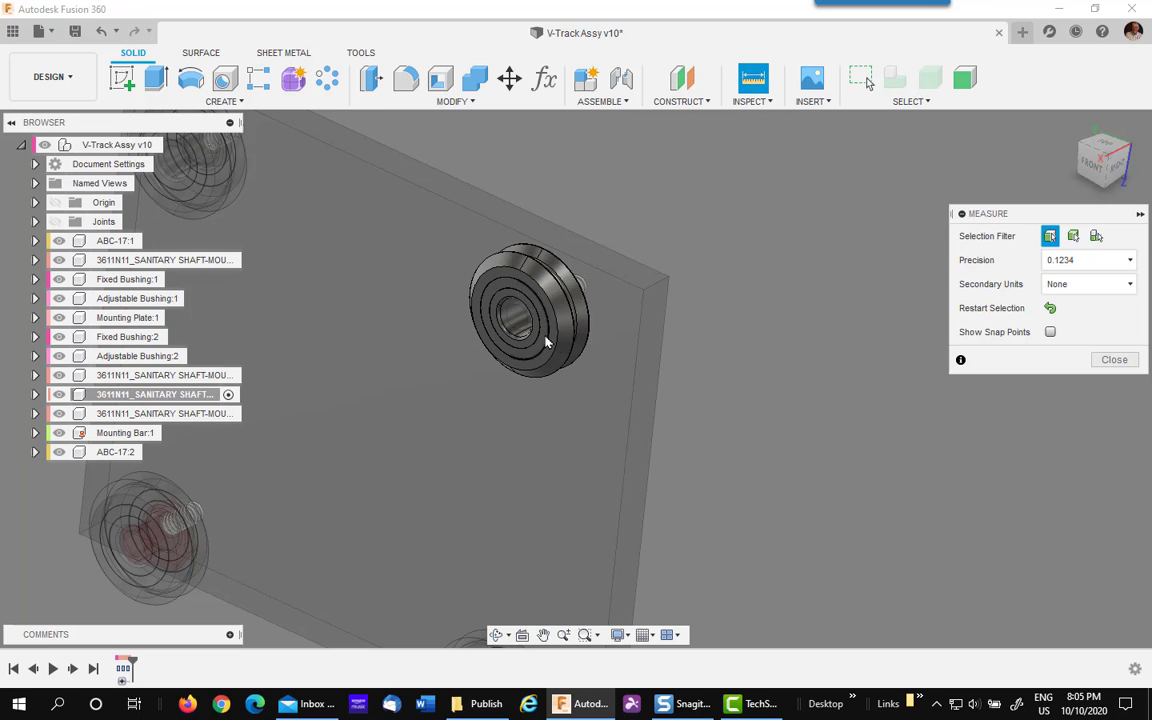
click(520, 326)
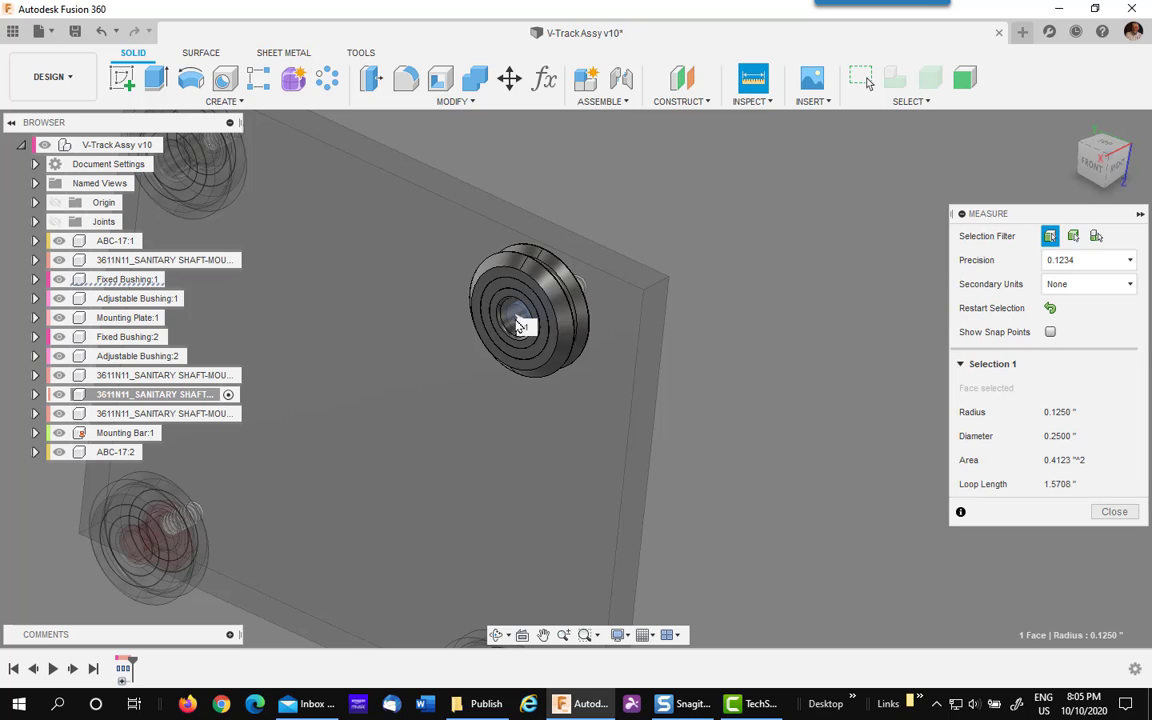
click(656, 346)
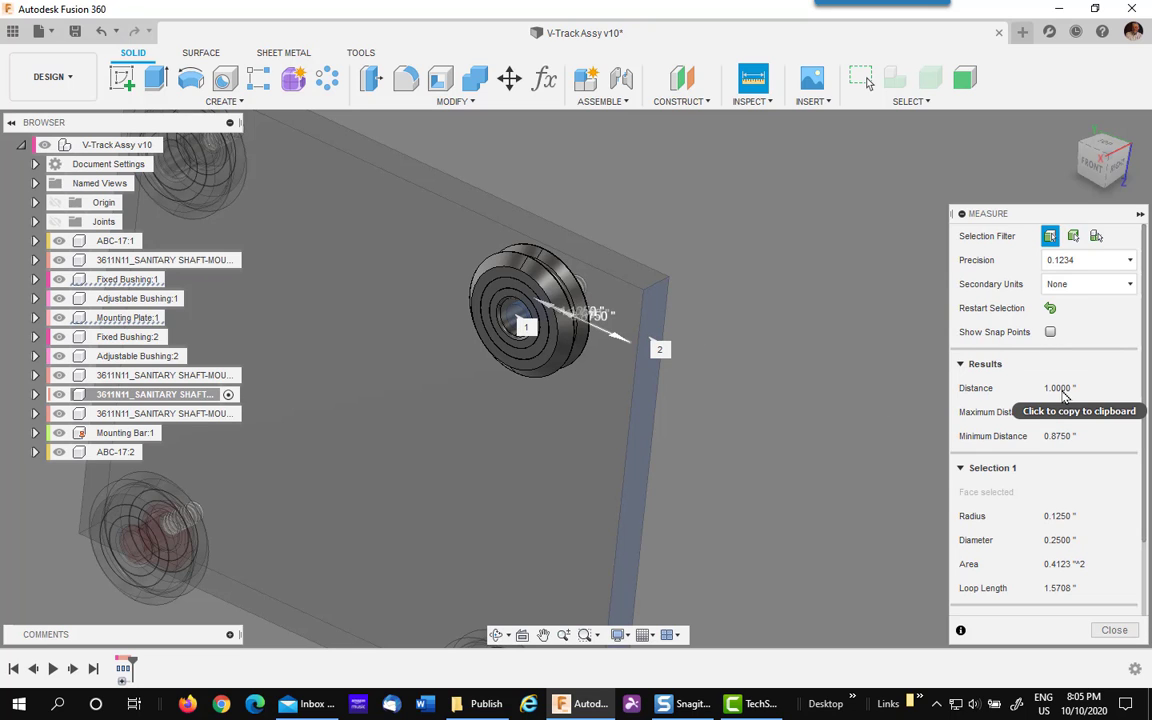
click(822, 309)
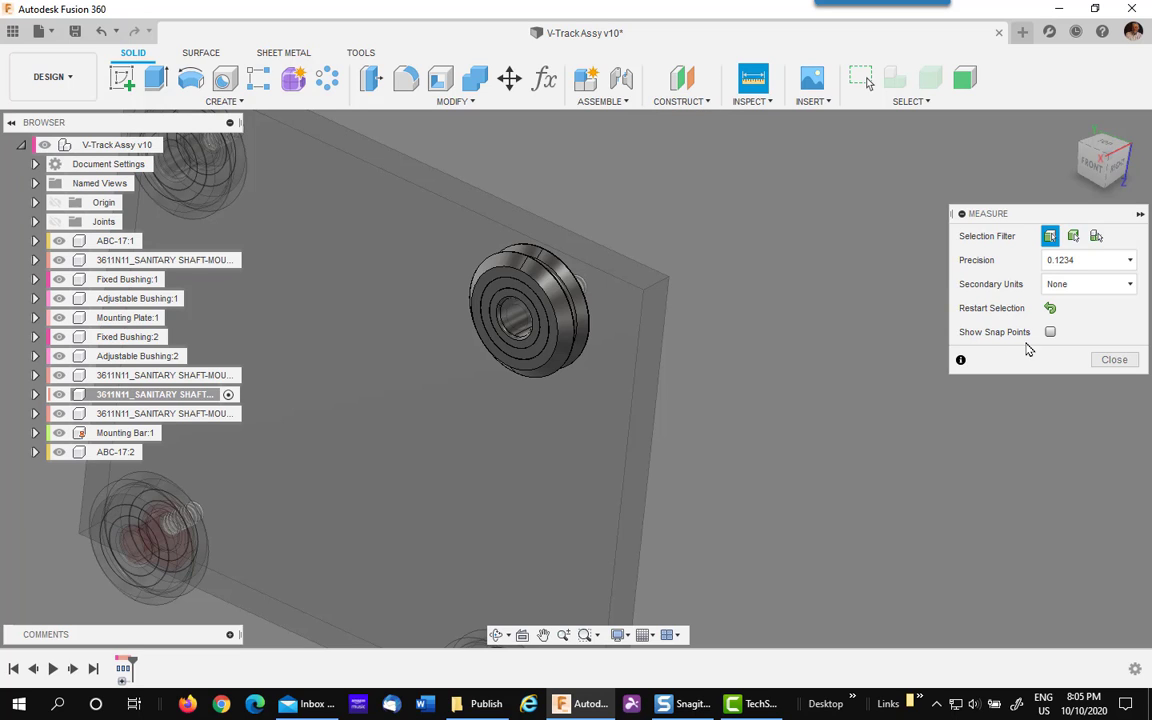
click(1116, 359)
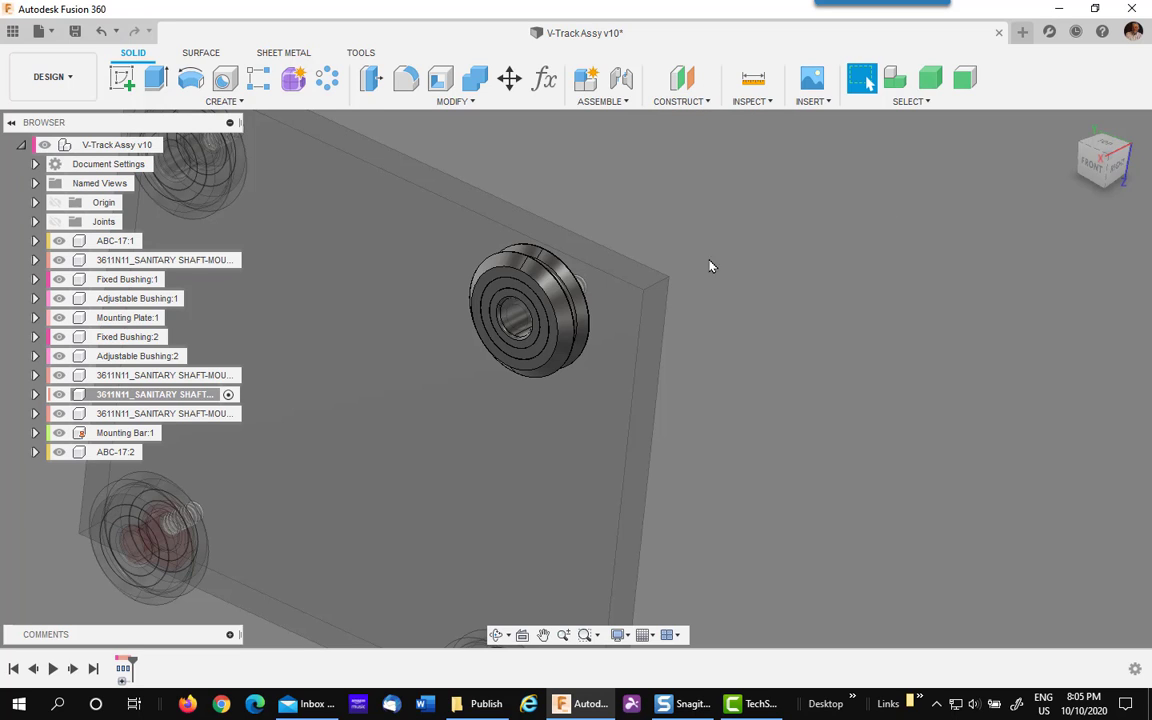
Step: Create Plane1 offset -1 inch from the plate's side face, enlarge it, and select it
click(681, 78)
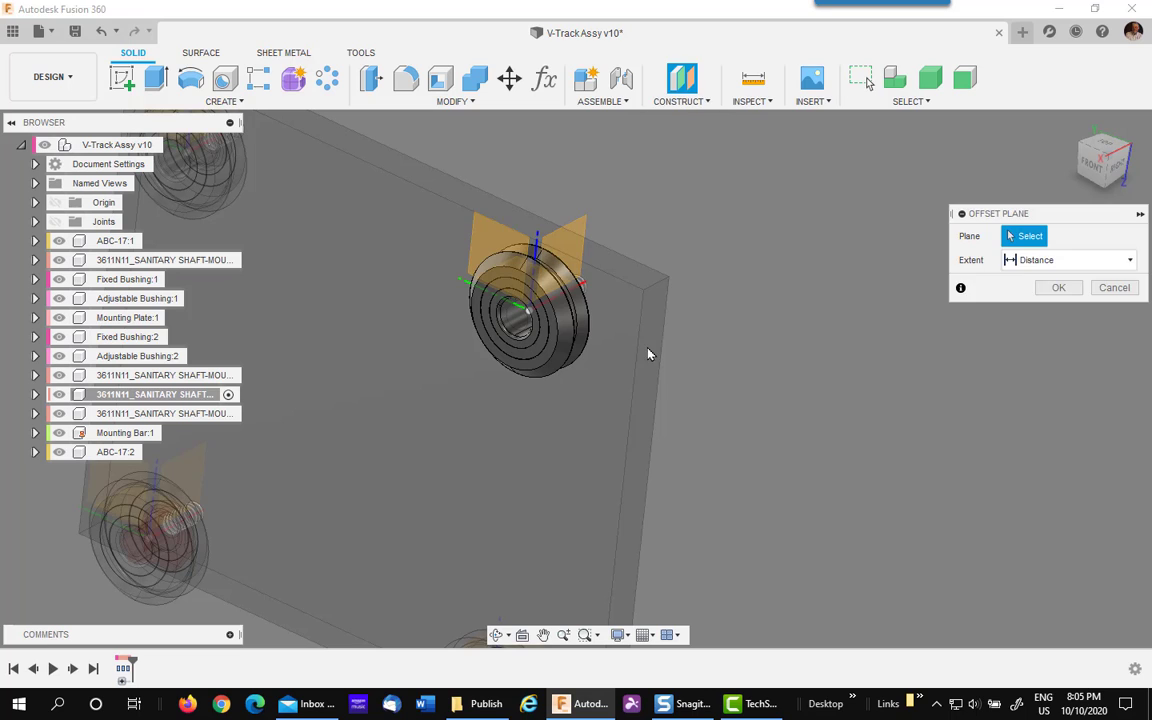
click(648, 379)
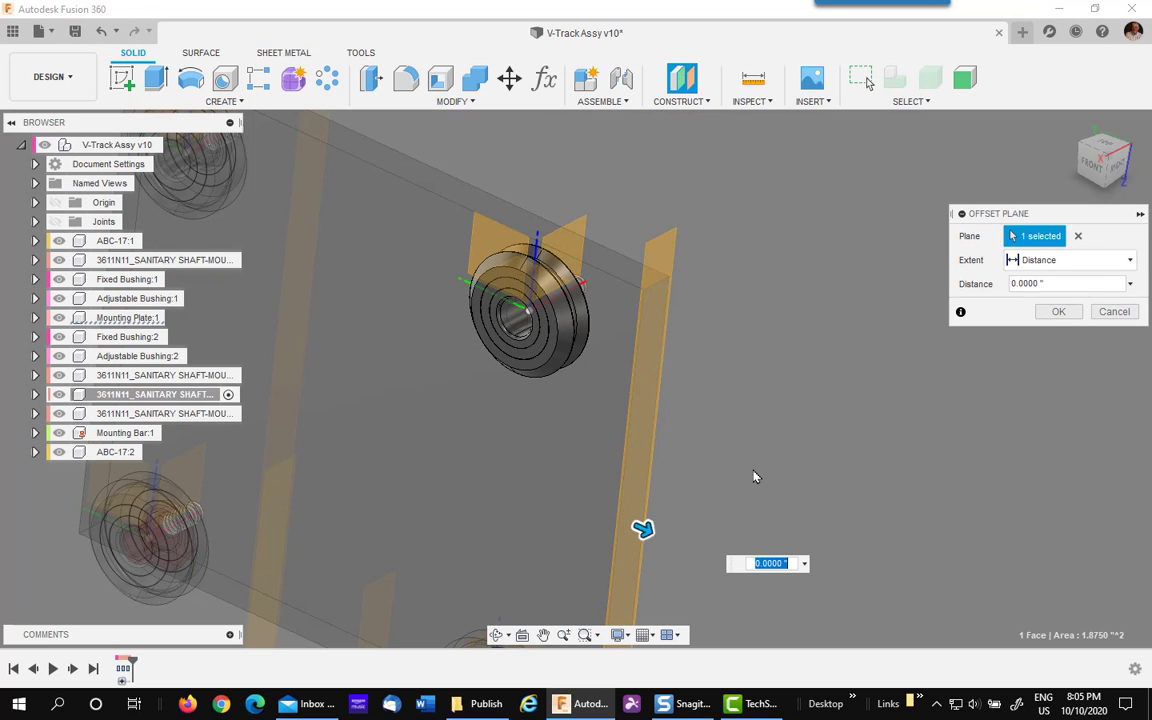
text(-1)
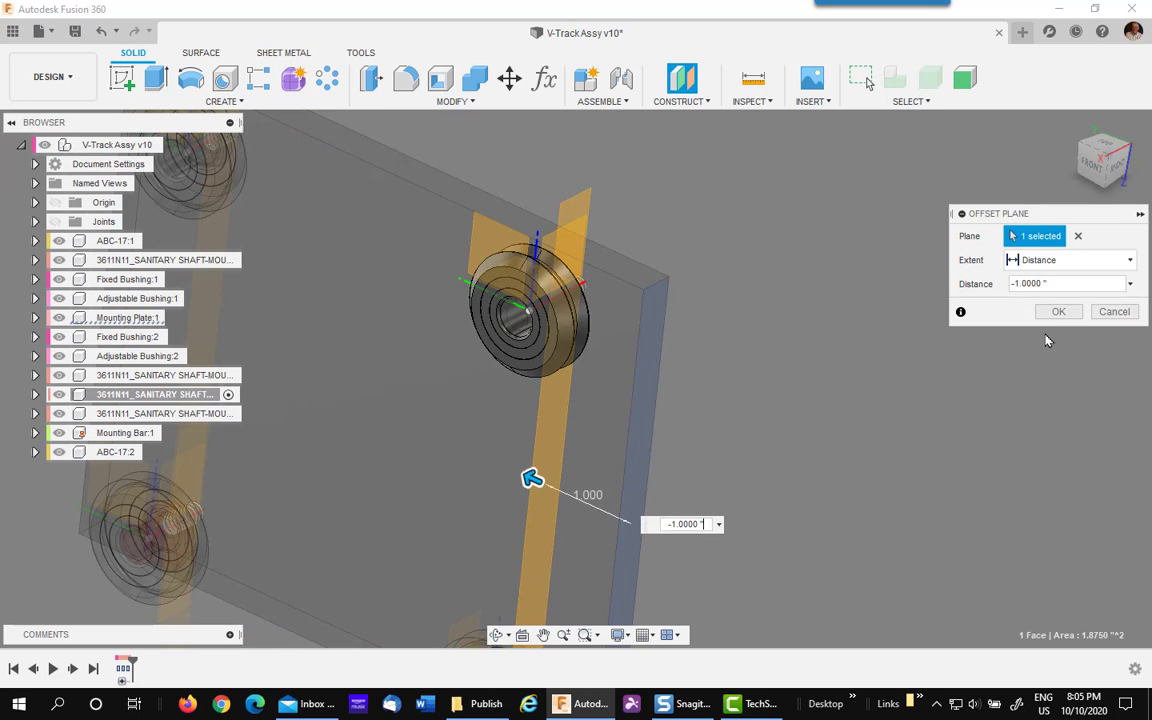
click(1060, 312)
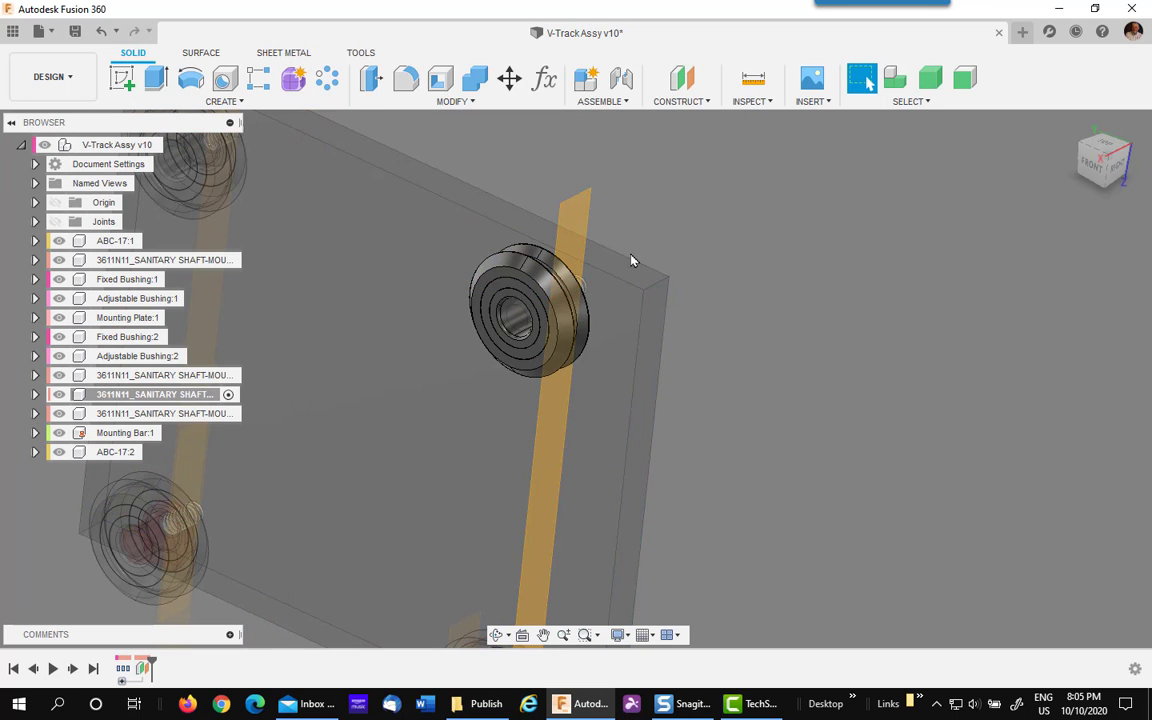
drag(555, 211, 514, 231)
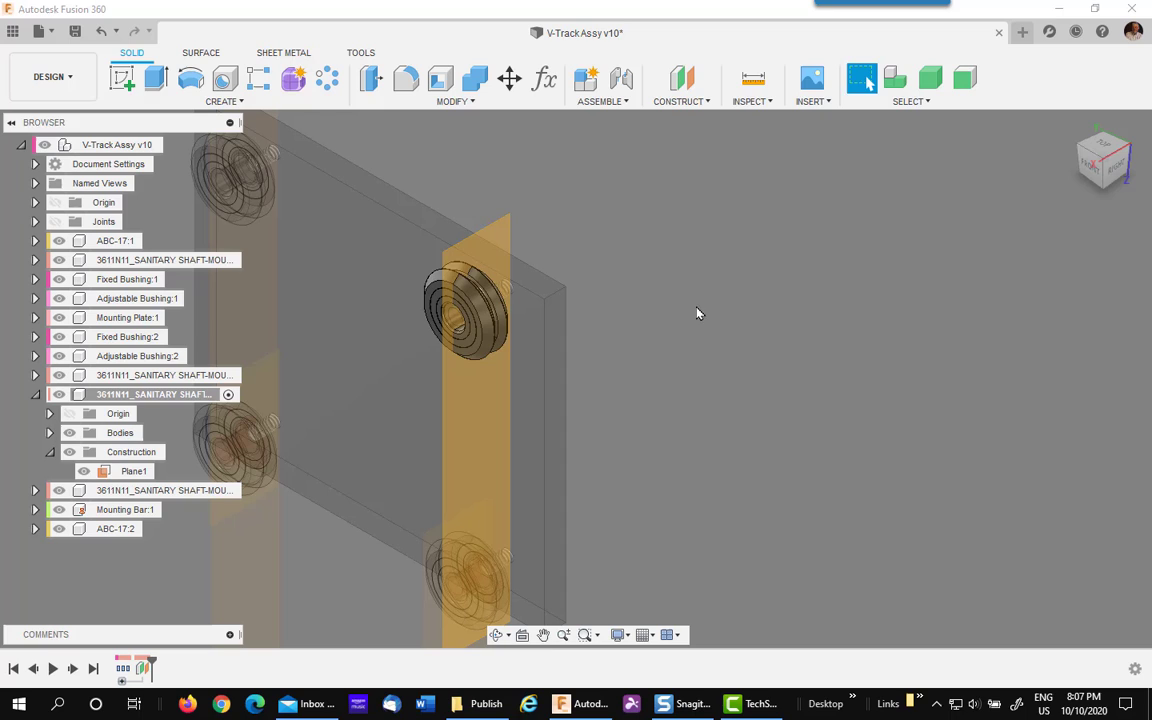
click(493, 248)
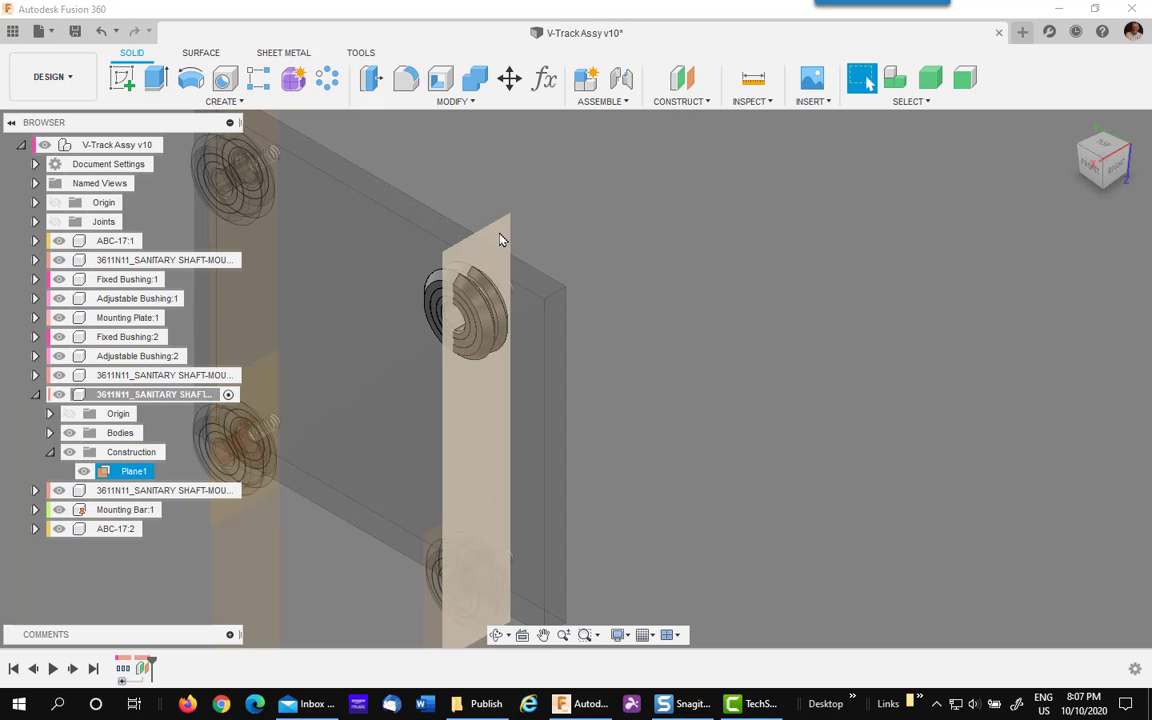
Step: Start a sketch on Plane1 and turn on Slice to section the wheel, bushing and plate
right_click(501, 238)
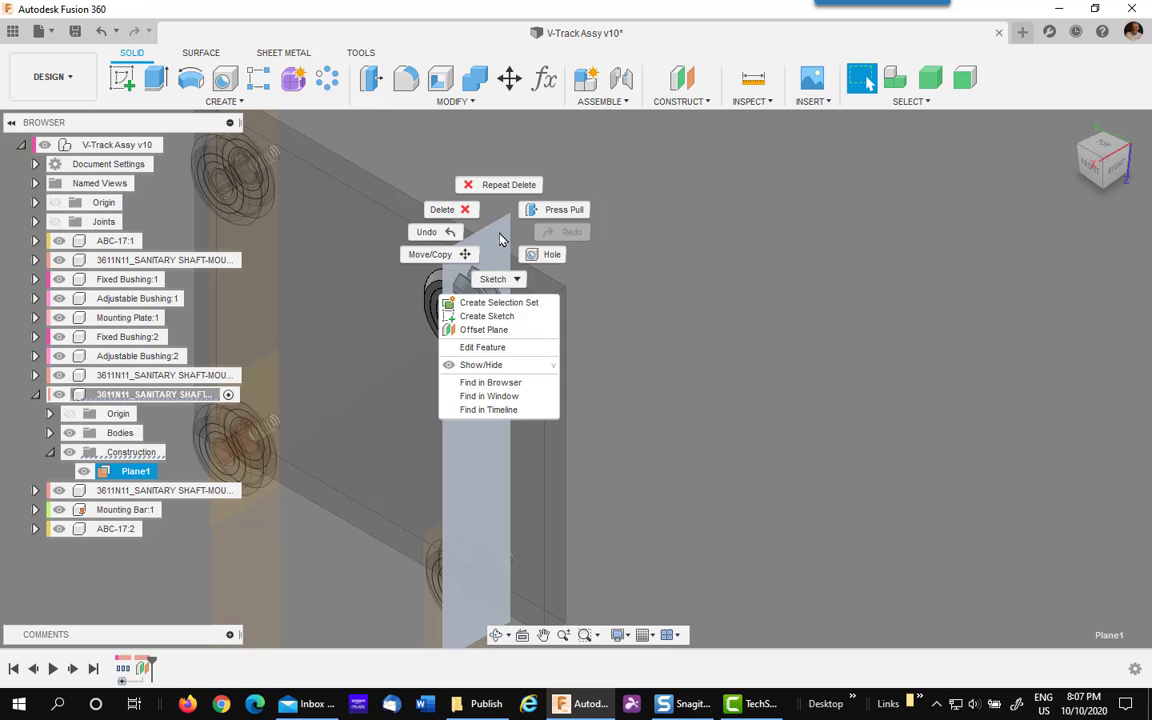
click(501, 317)
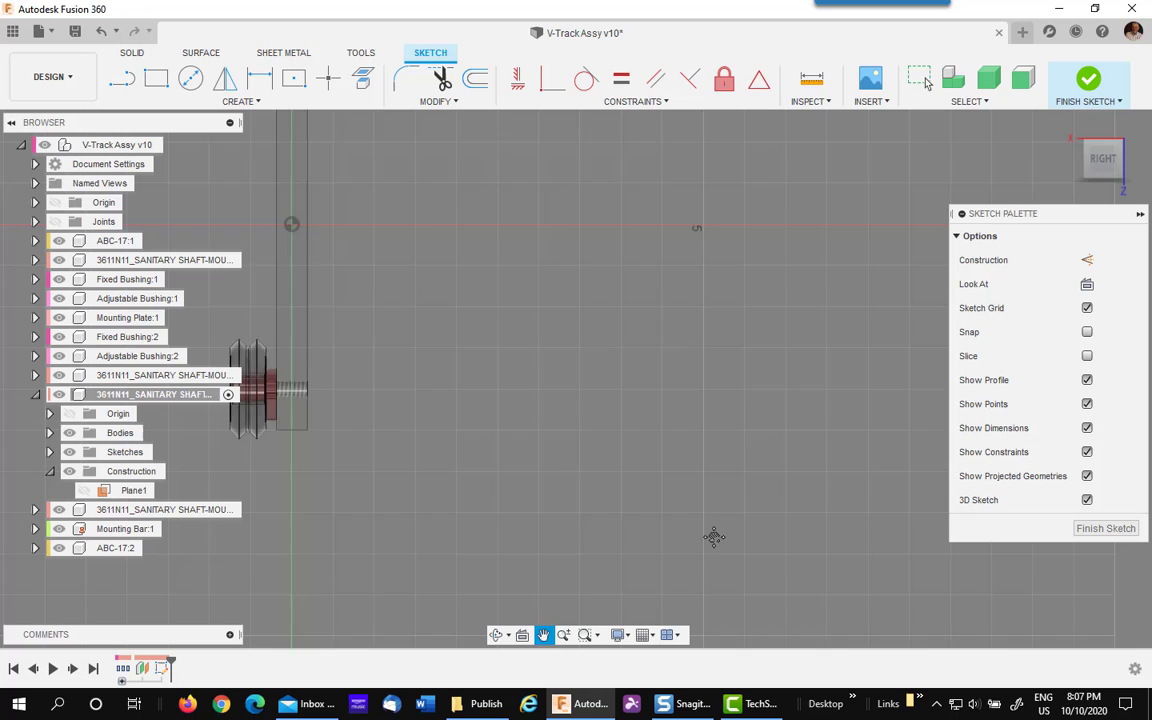
scroll(461, 311, up, 10)
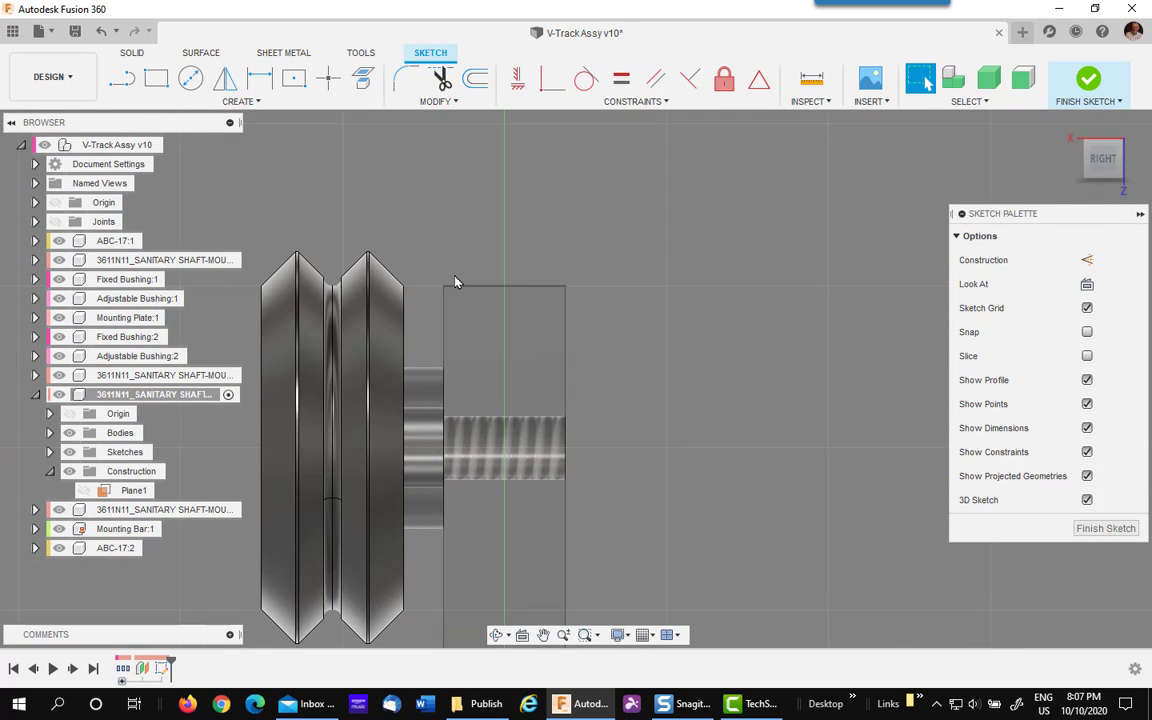
scroll(455, 281, up, 1)
mouse_move(504, 175)
middle_down()
mouse_move(571, 126)
mouse_move(602, 185)
middle_up()
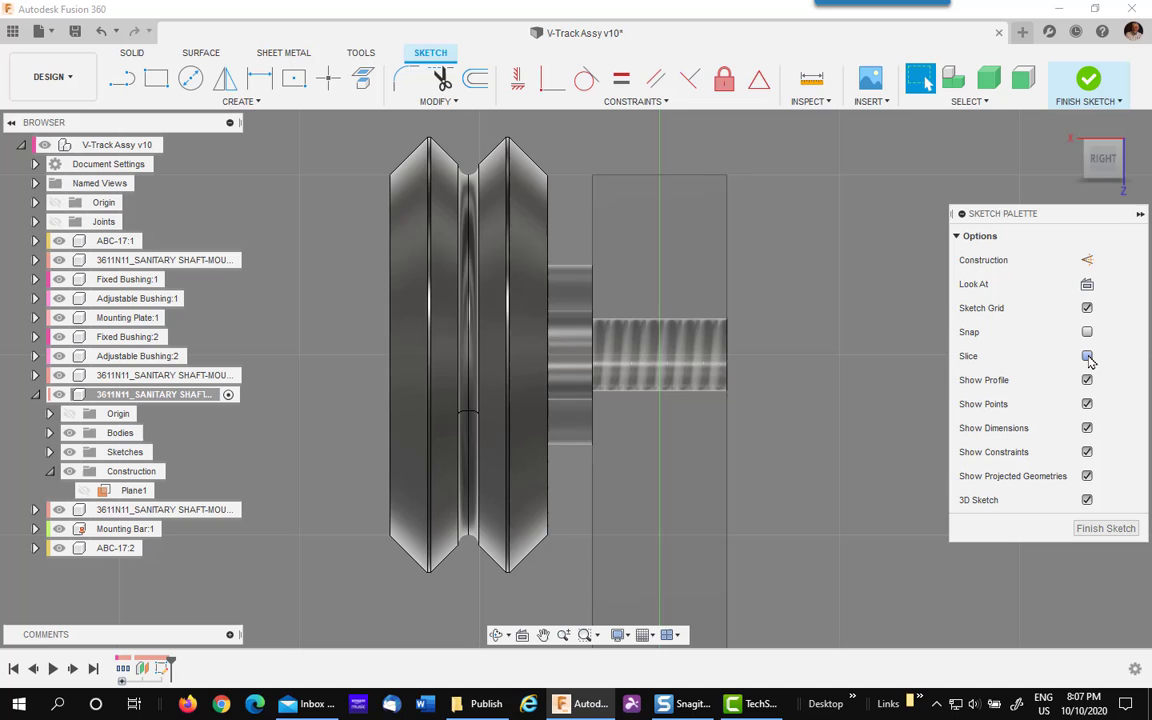
click(1087, 357)
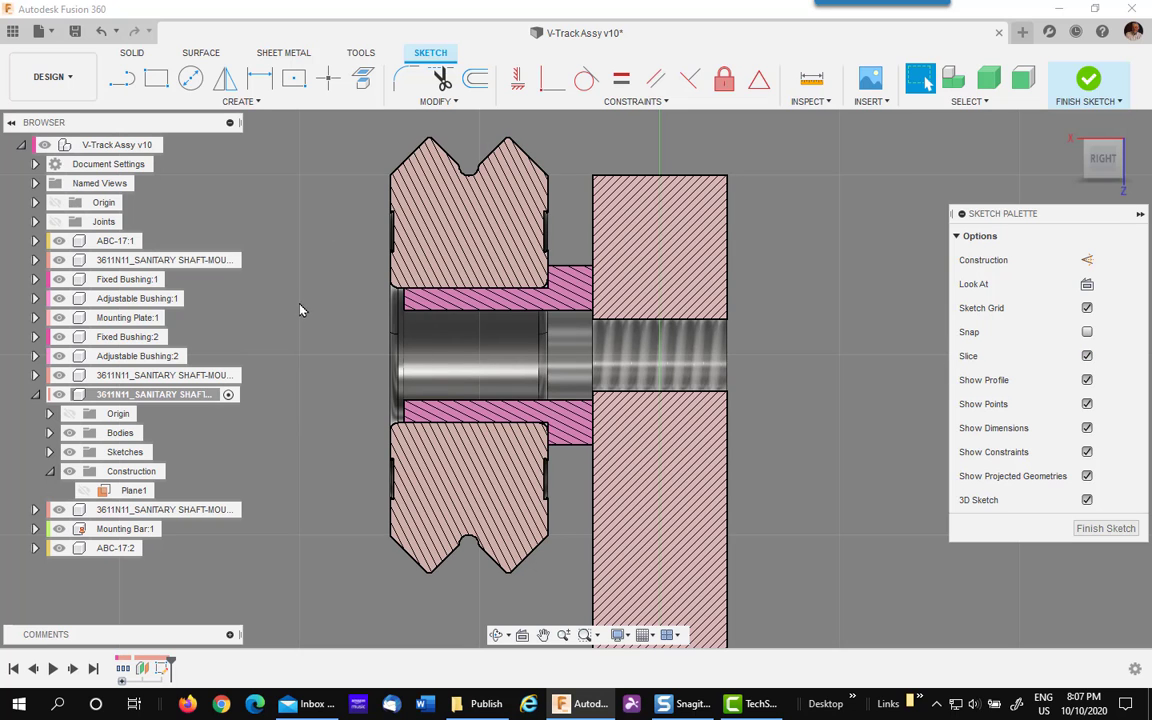
middle_drag(437, 597, 450, 500)
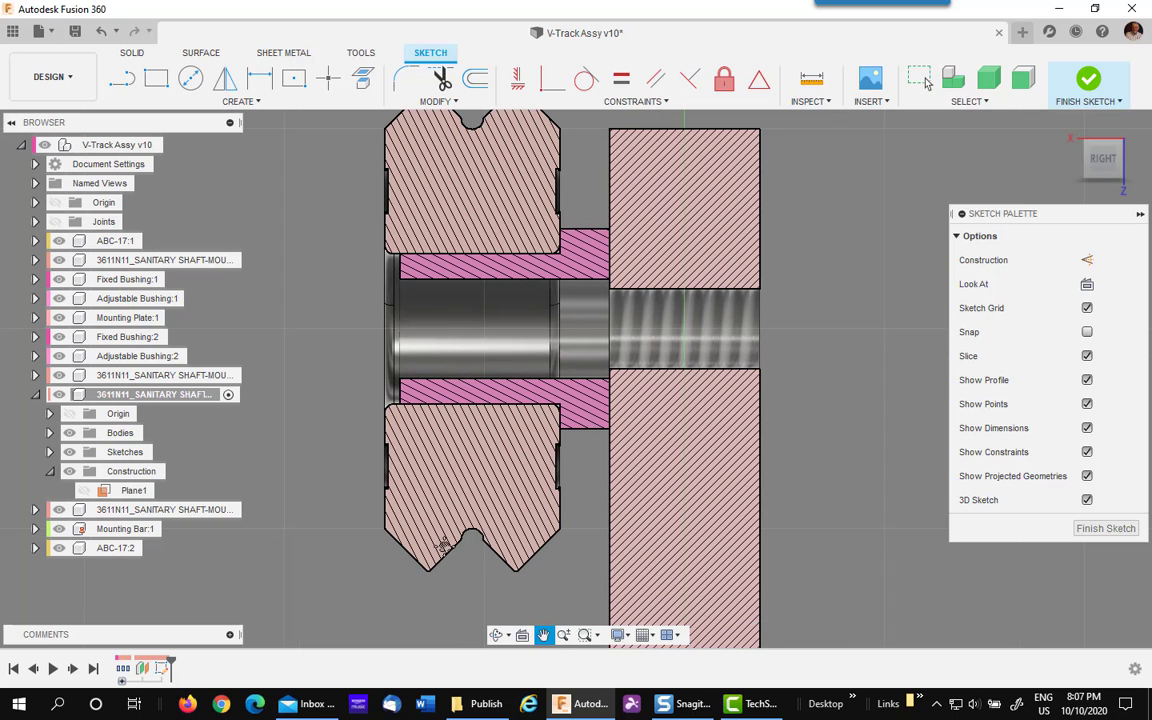
scroll(467, 515, up, 1)
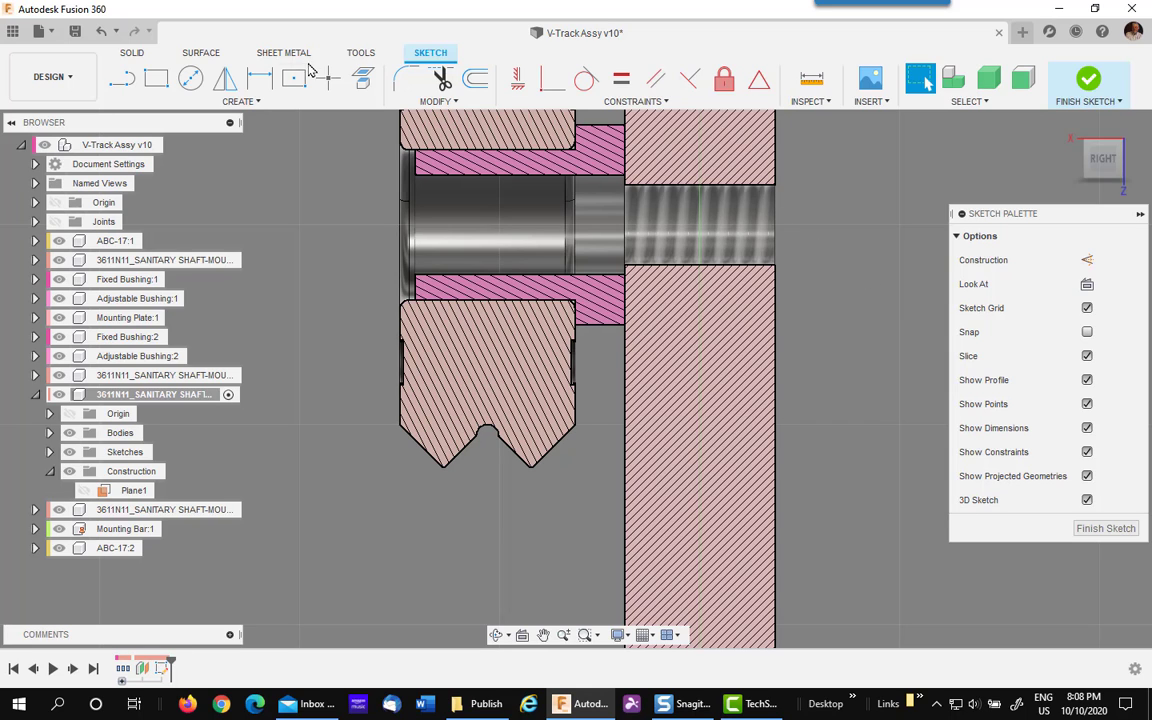
Step: Project the shaft body into the sketch using the Bodies selection filter
click(262, 104)
mouse_move(200, 386)
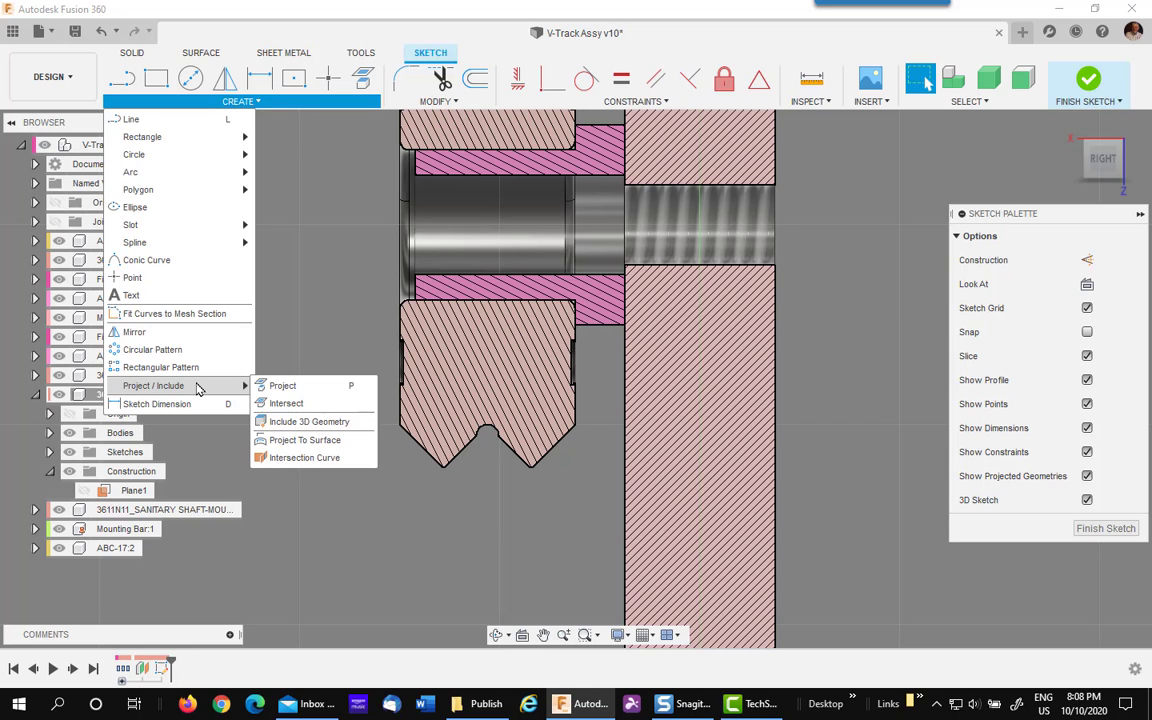
click(285, 386)
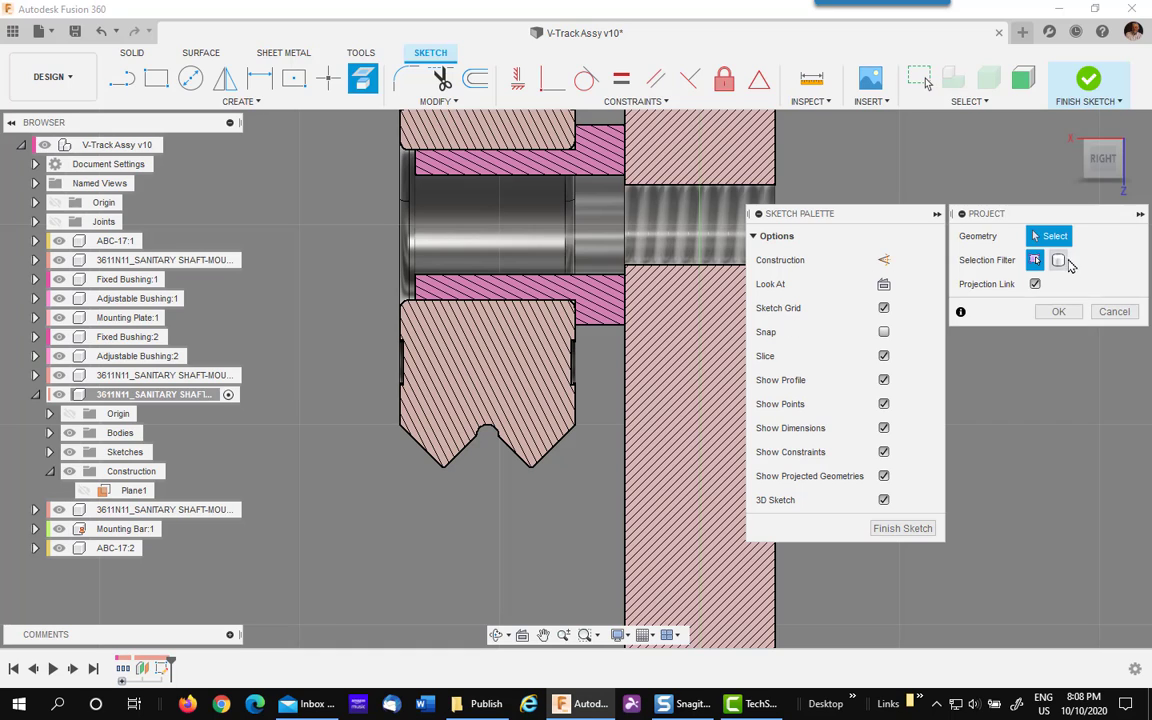
click(1060, 260)
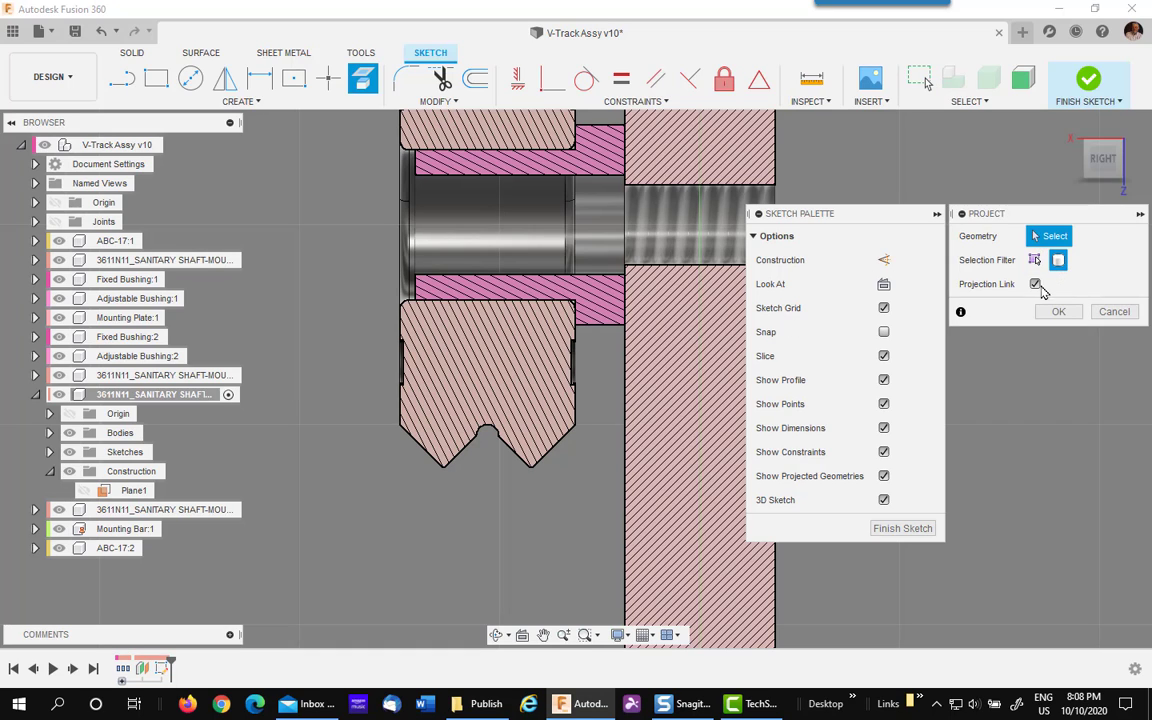
click(505, 366)
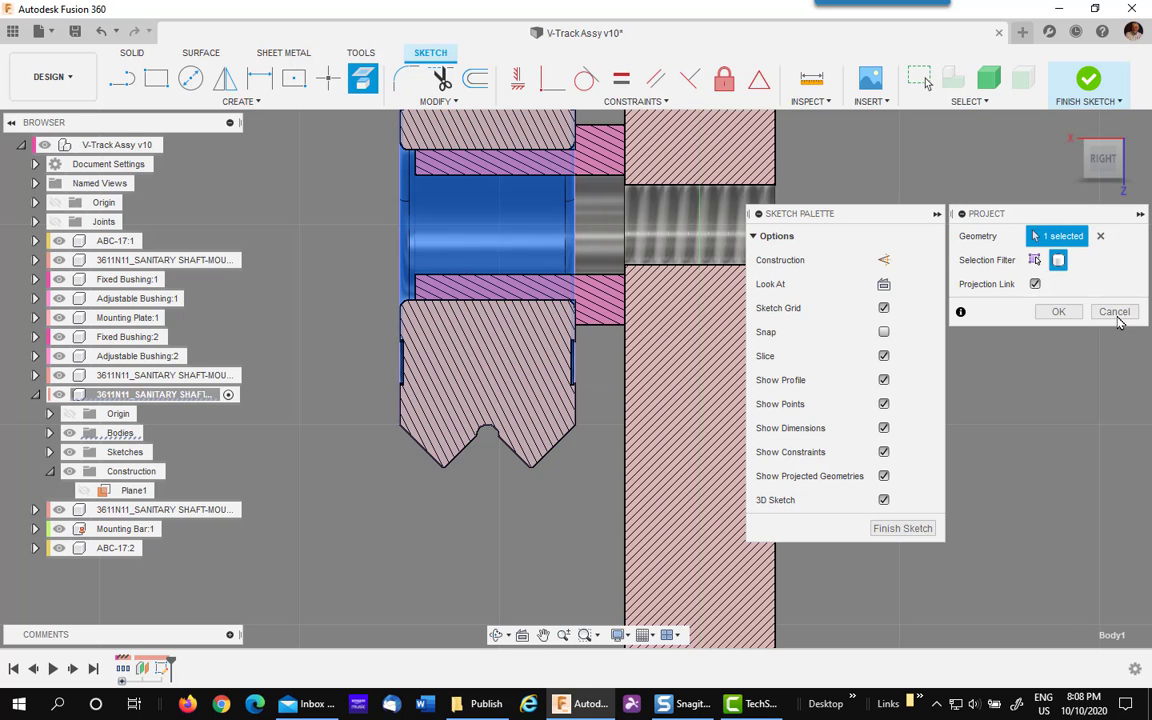
click(1058, 311)
scroll(513, 496, up, 5)
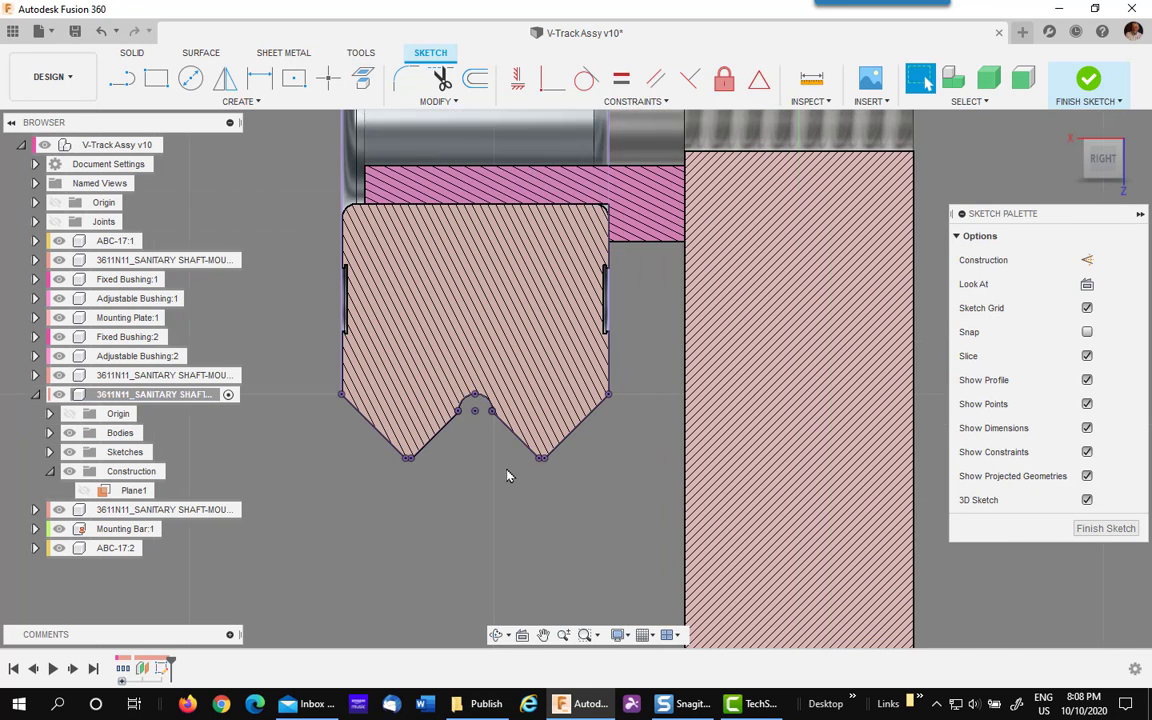
scroll(449, 466, up, 2)
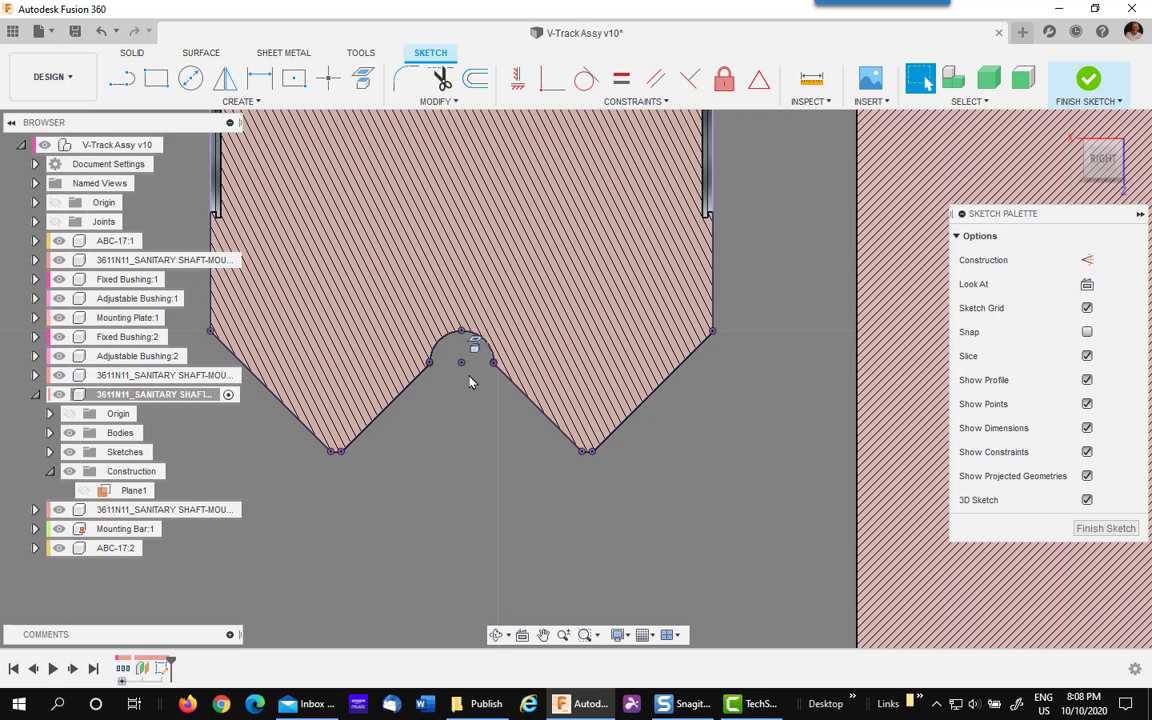
click(477, 340)
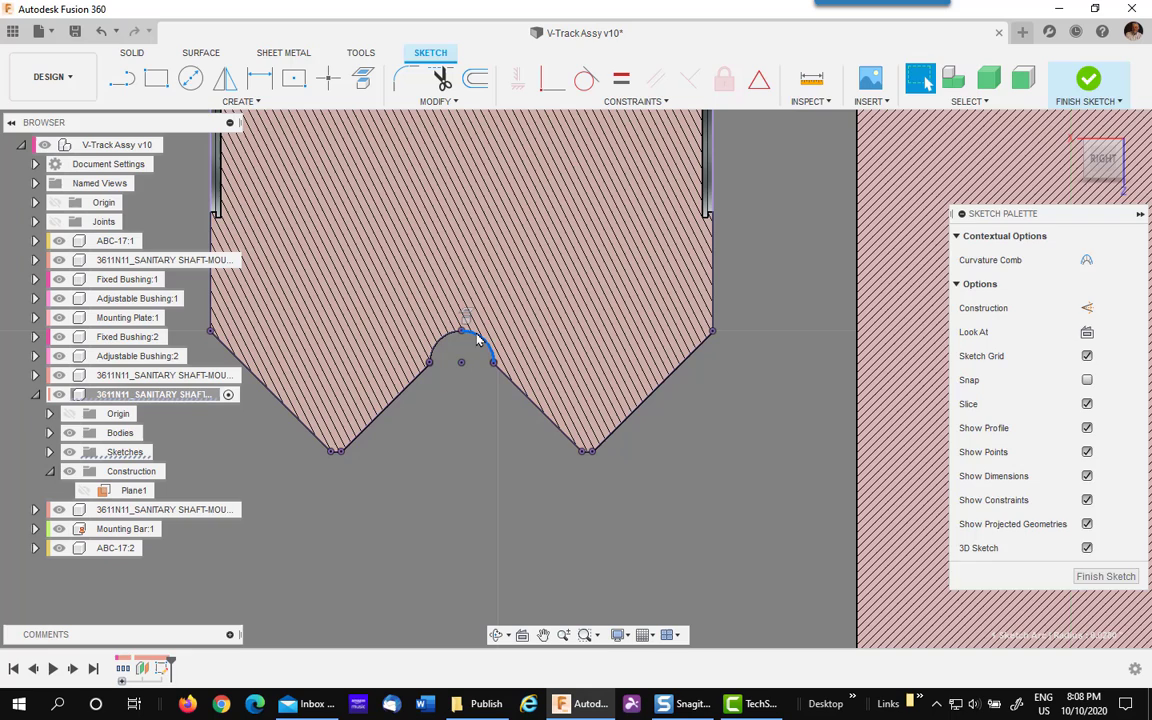
click(463, 423)
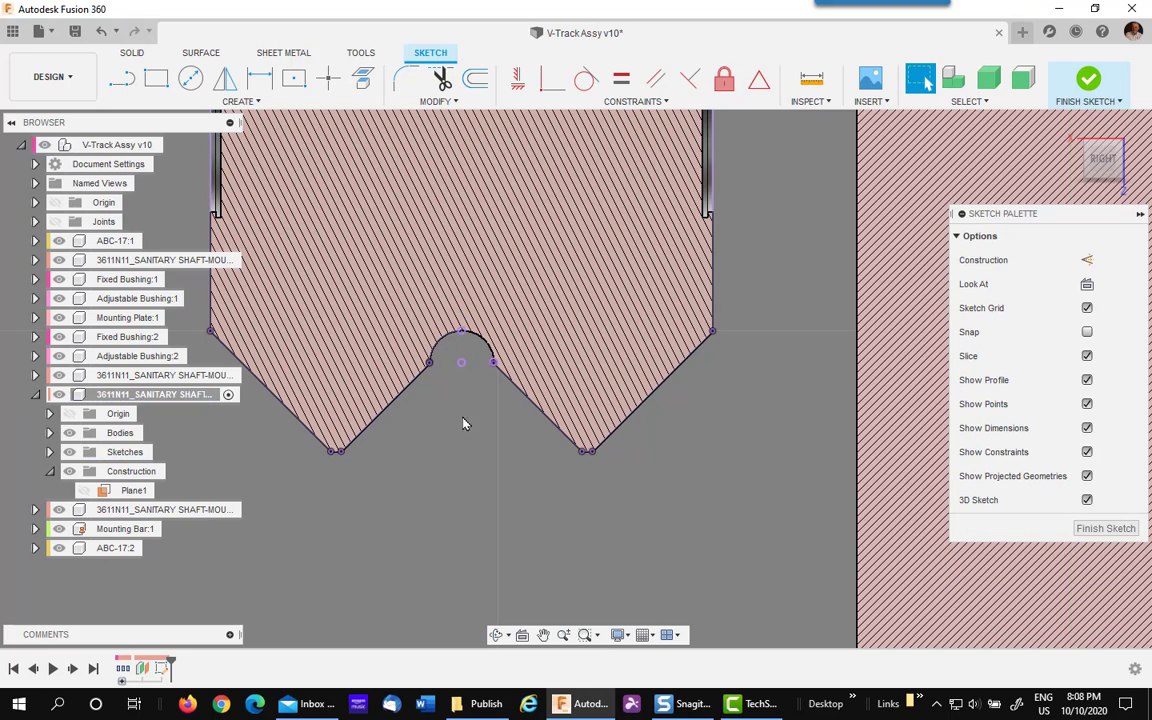
click(449, 341)
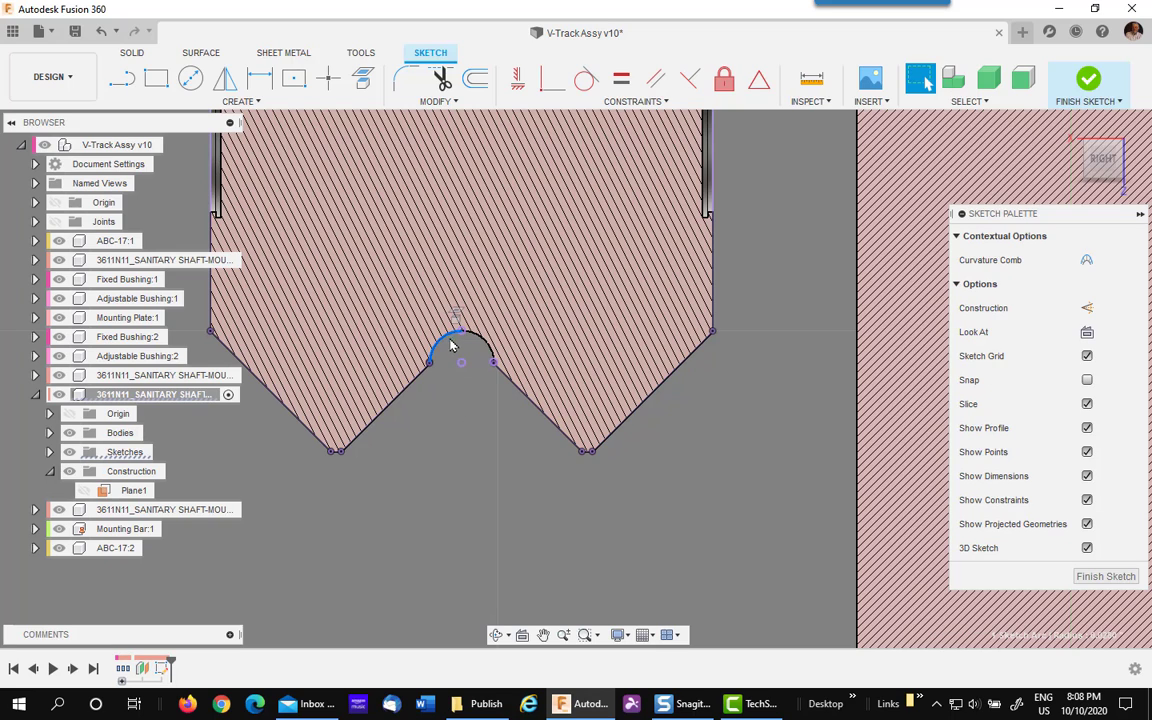
click(473, 378)
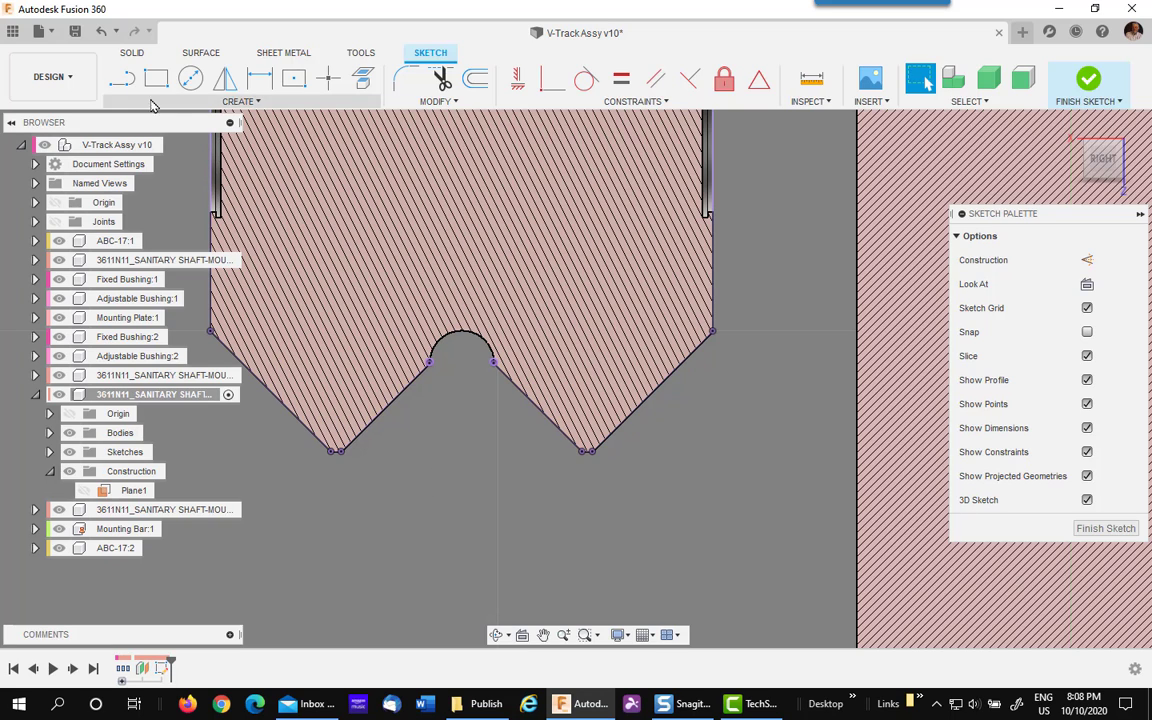
Step: Draw two construction lines from the V-notch's bottom corners up the flanks to the arc top
click(122, 79)
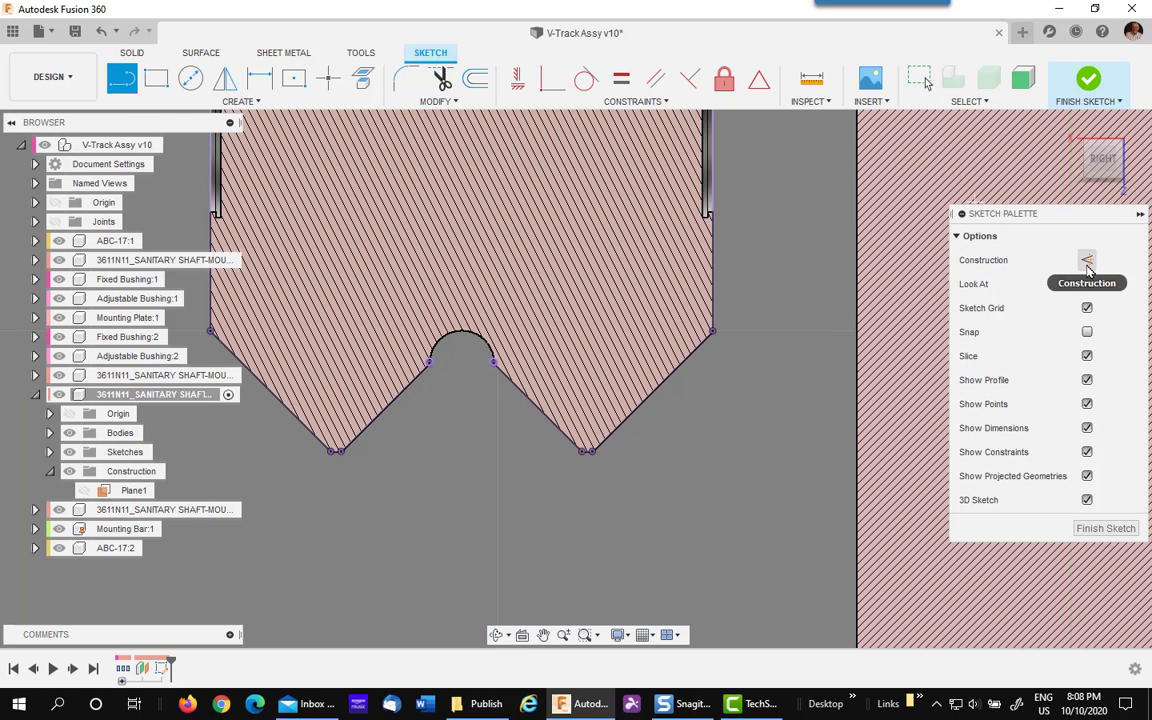
click(1087, 261)
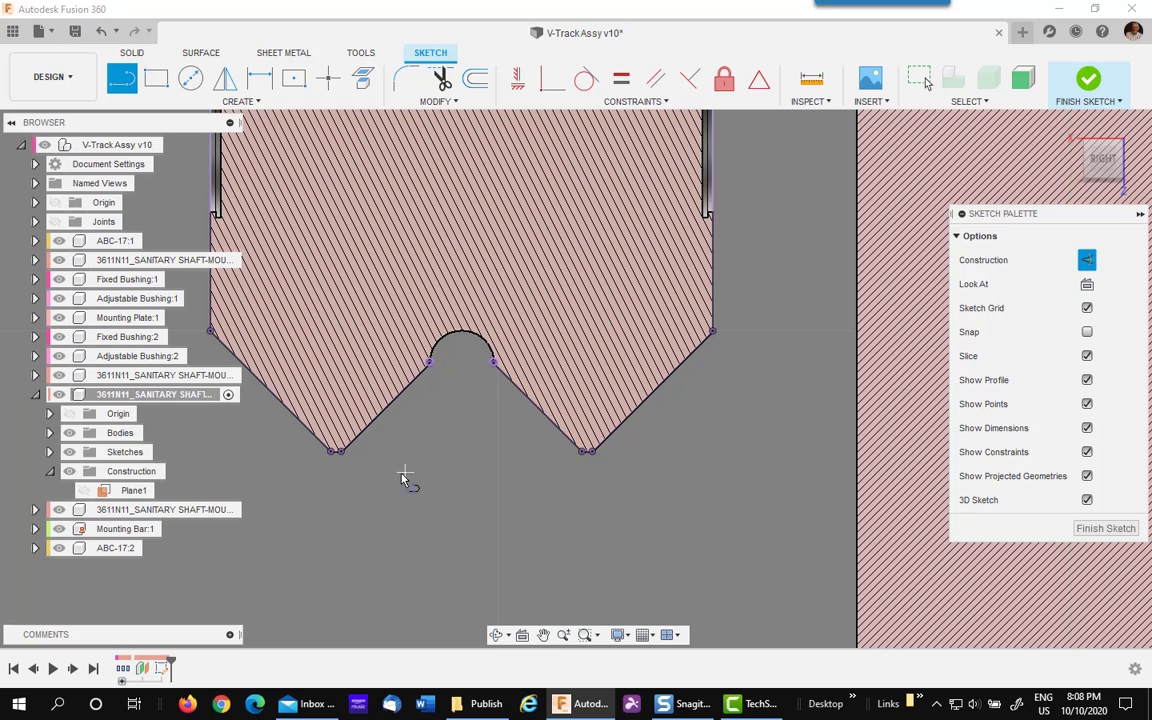
scroll(375, 485, up, 2)
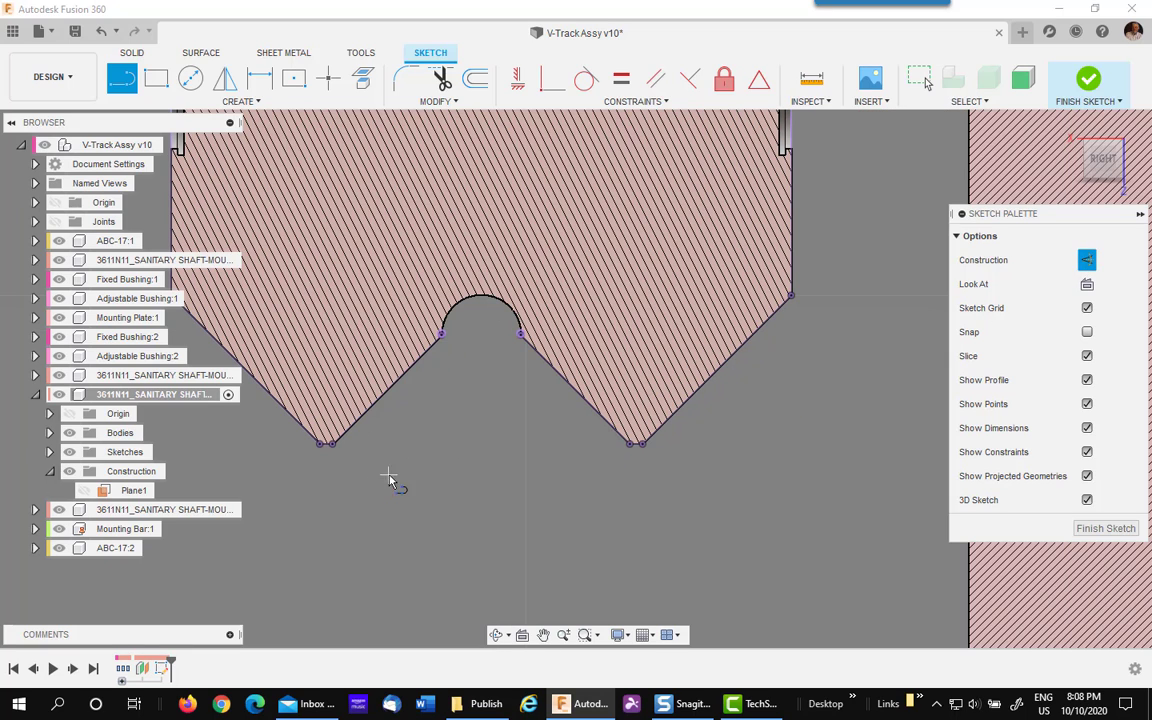
click(331, 444)
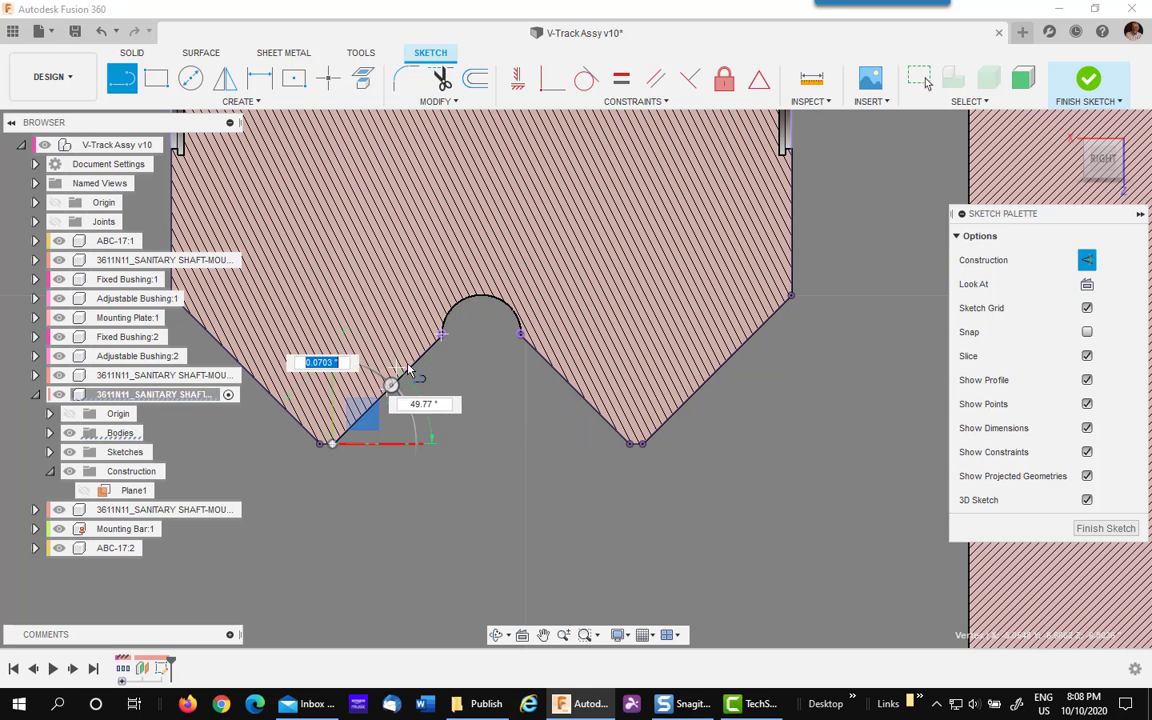
click(510, 266)
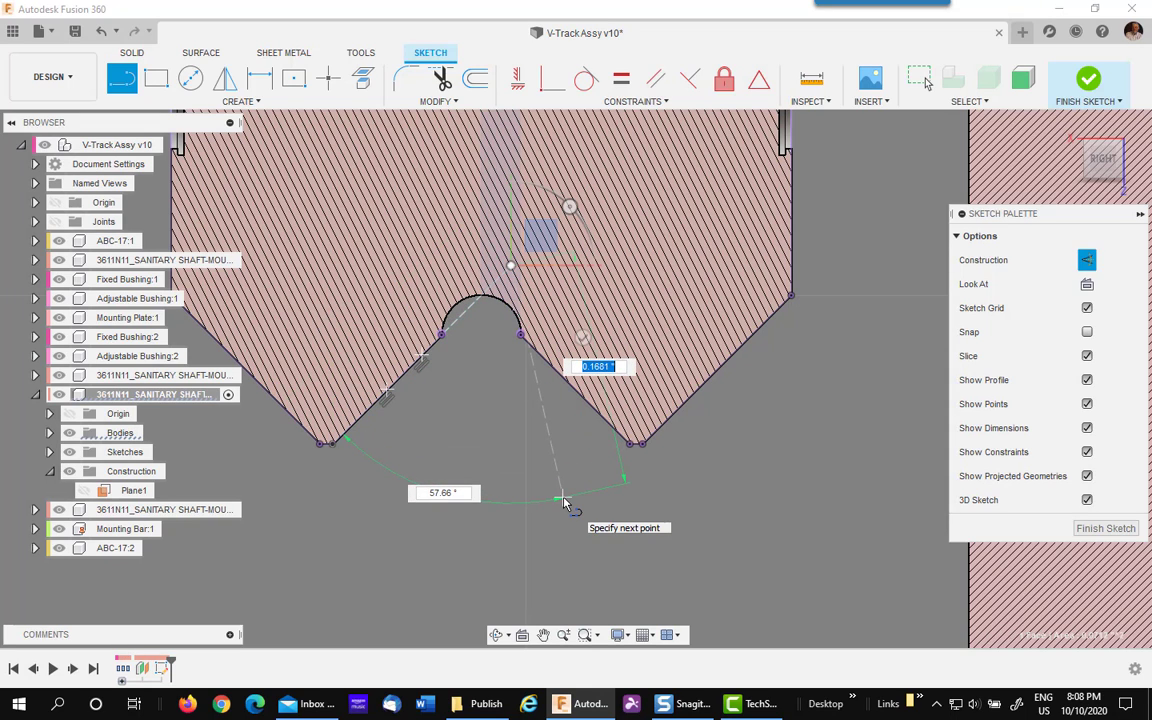
key(Escape)
click(122, 79)
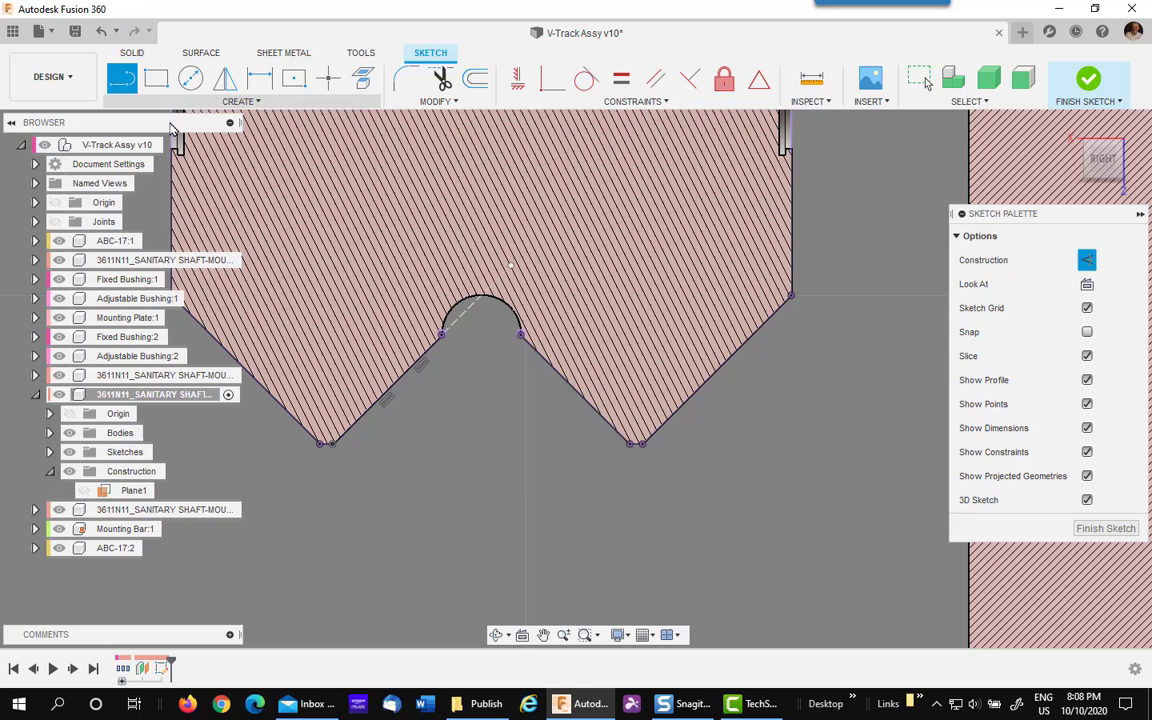
click(630, 443)
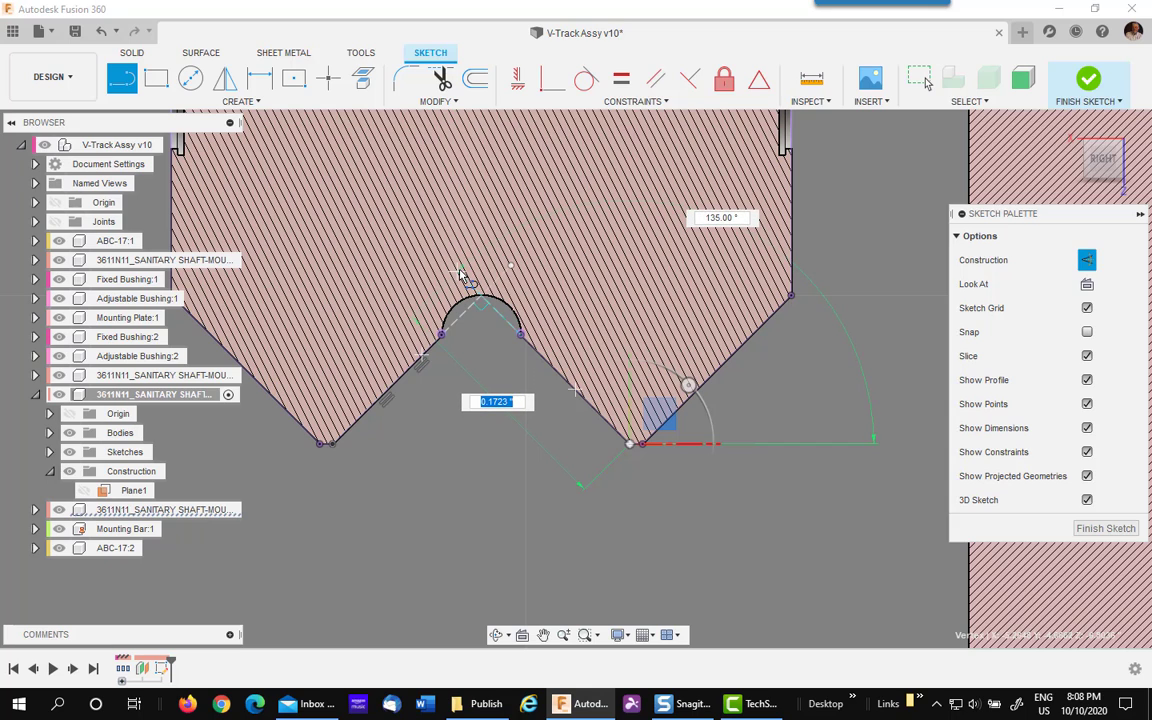
key(Escape)
key(Escape)
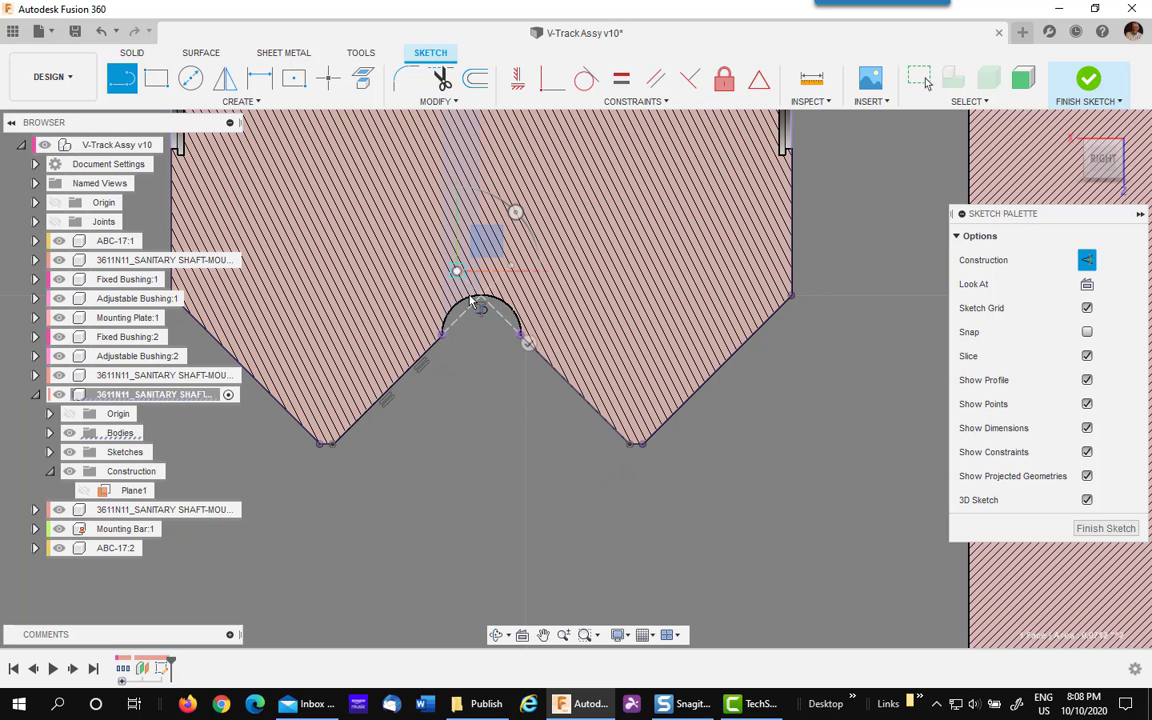
scroll(494, 360, up, 5)
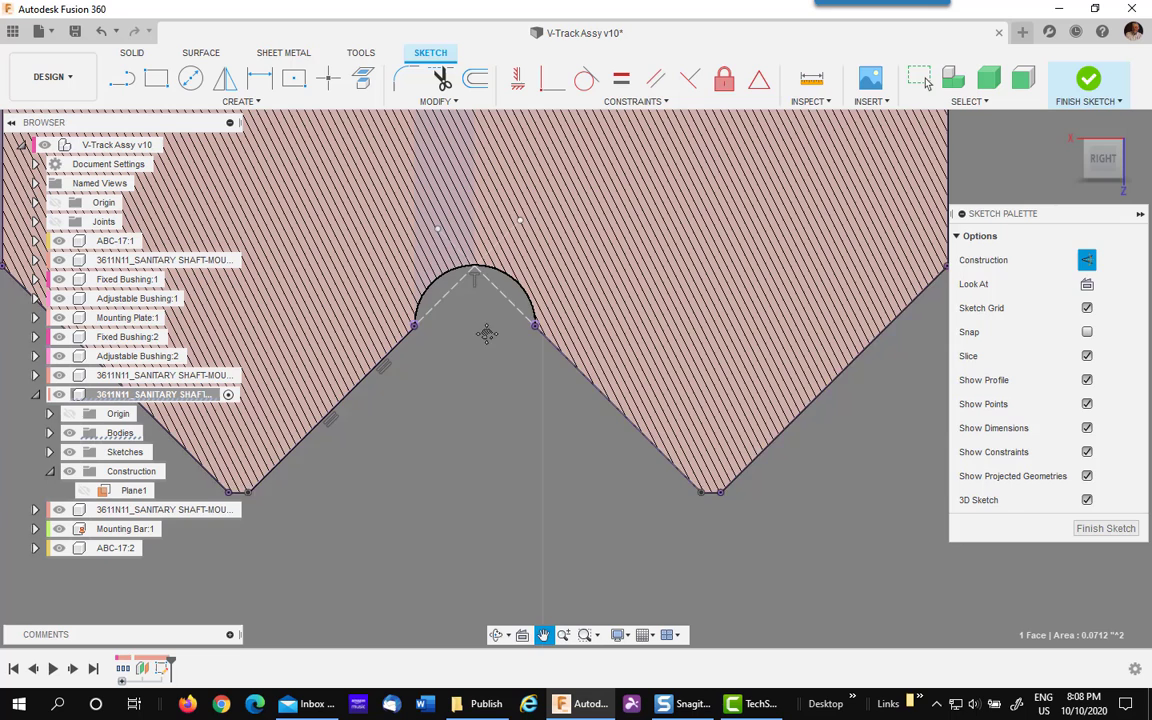
scroll(474, 431, up, 4)
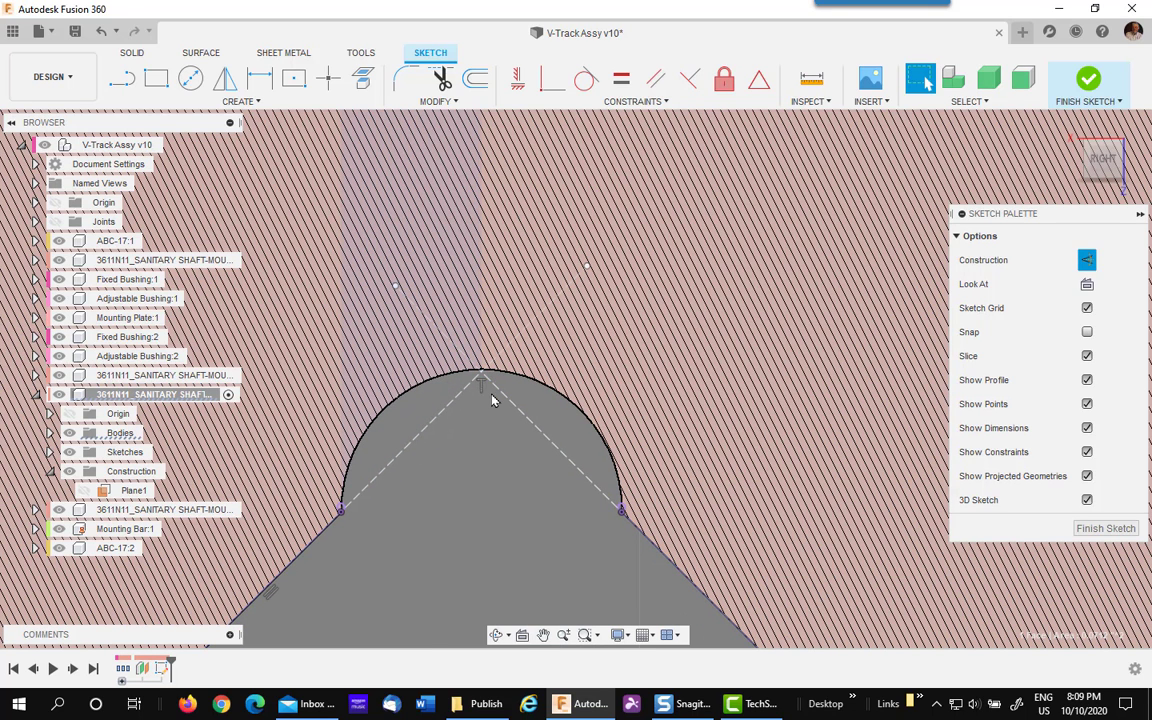
Step: Place a normal sketch point at the groove arc's apex and finish the sketch
click(1086, 261)
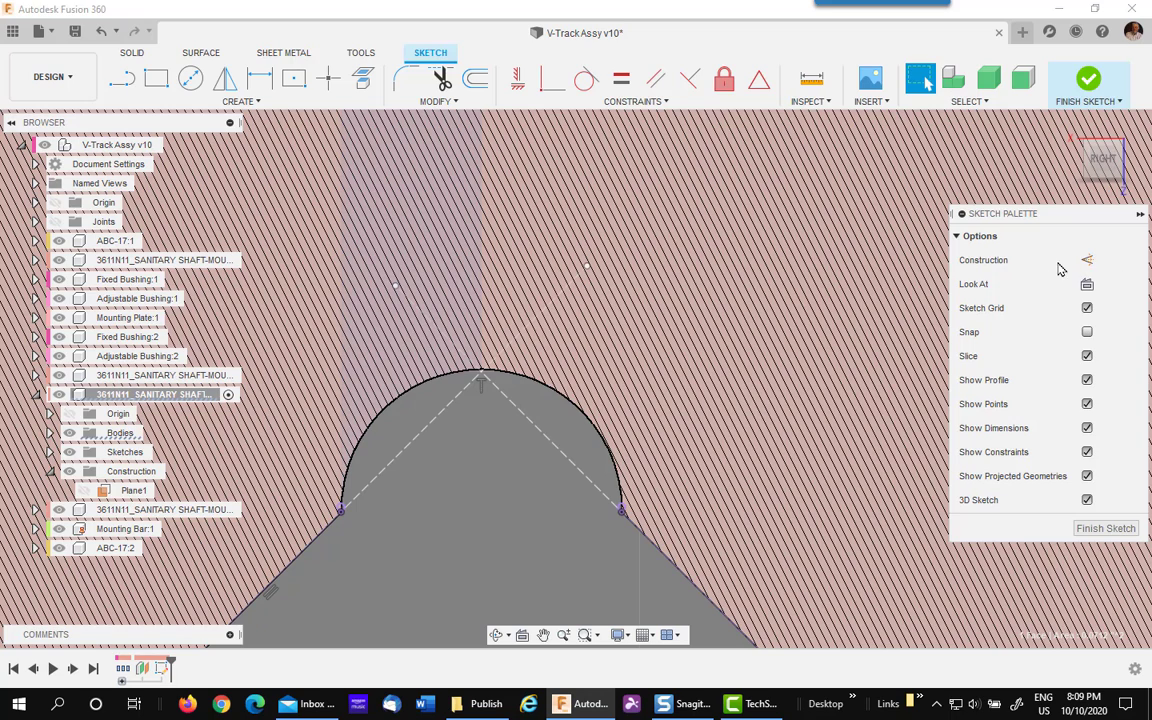
click(328, 78)
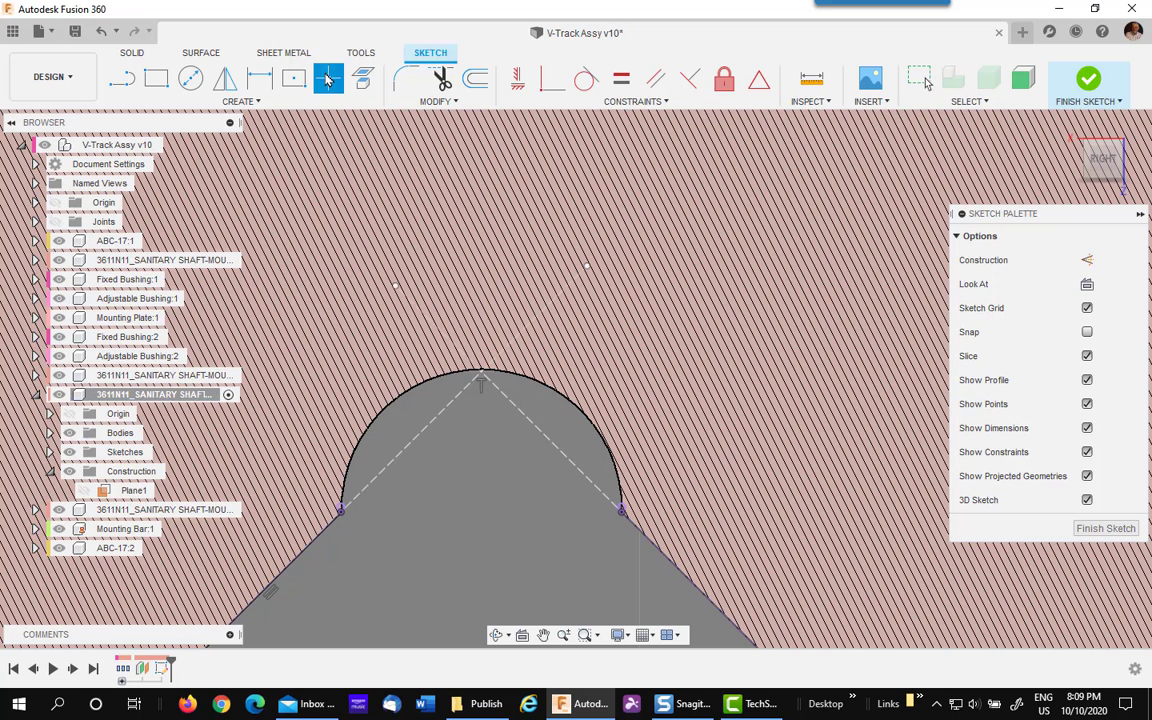
scroll(466, 405, up, 2)
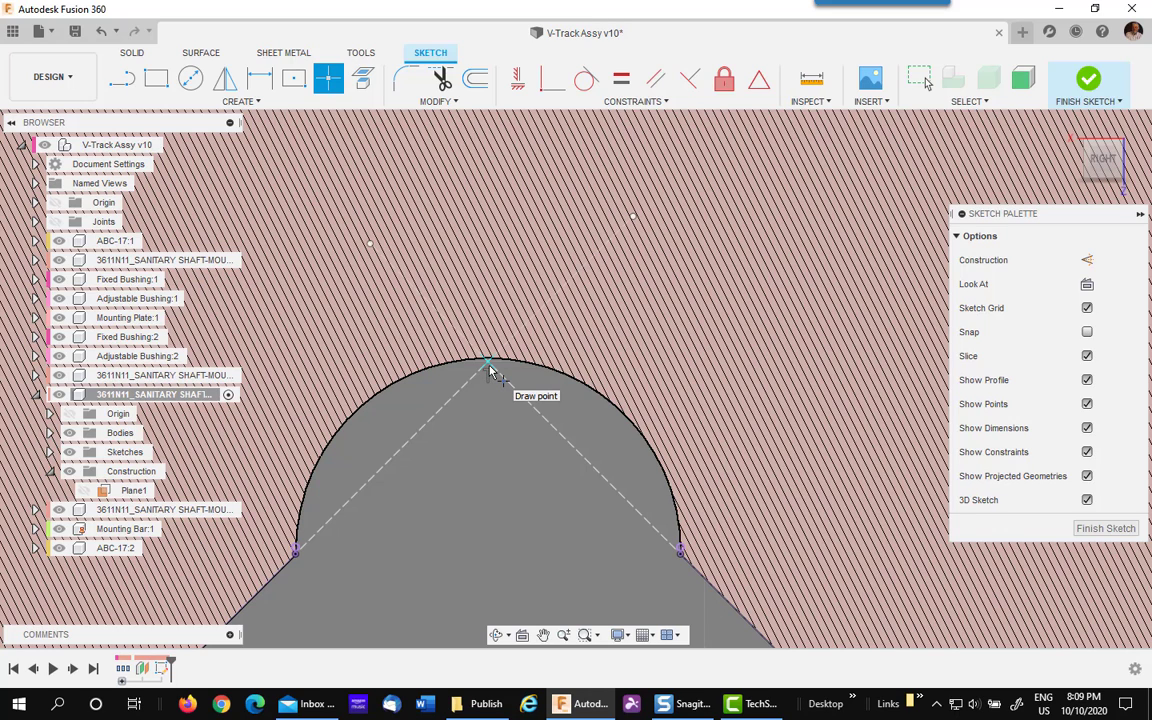
click(488, 363)
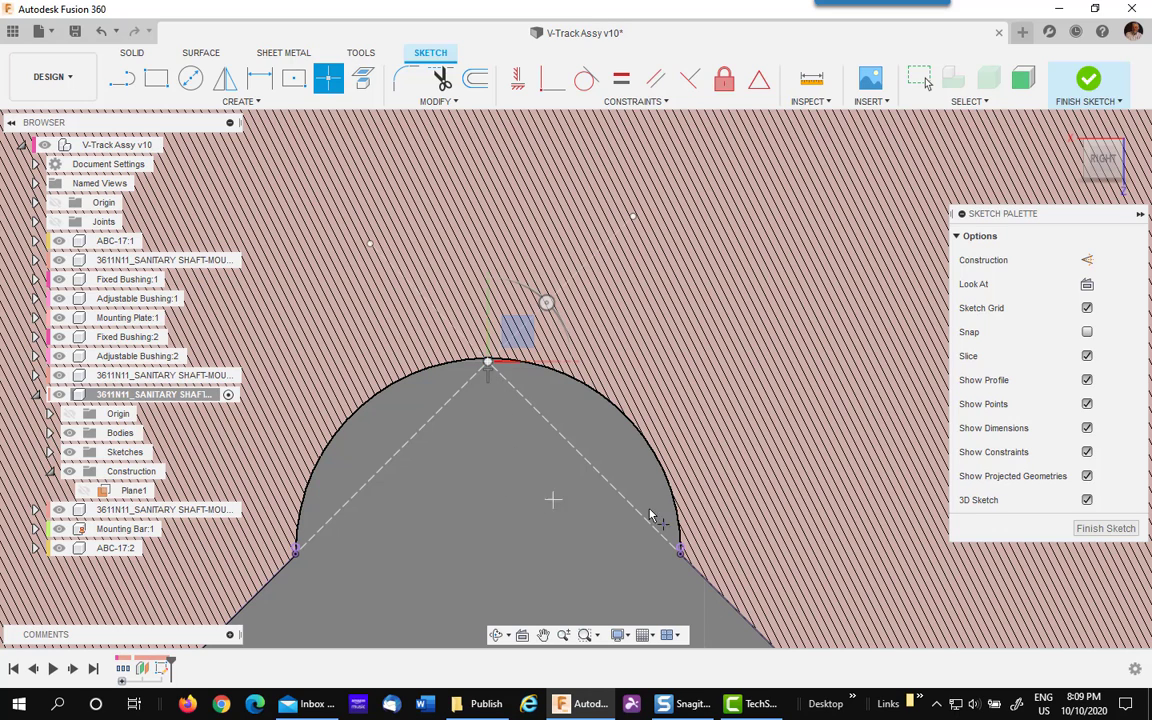
click(1105, 528)
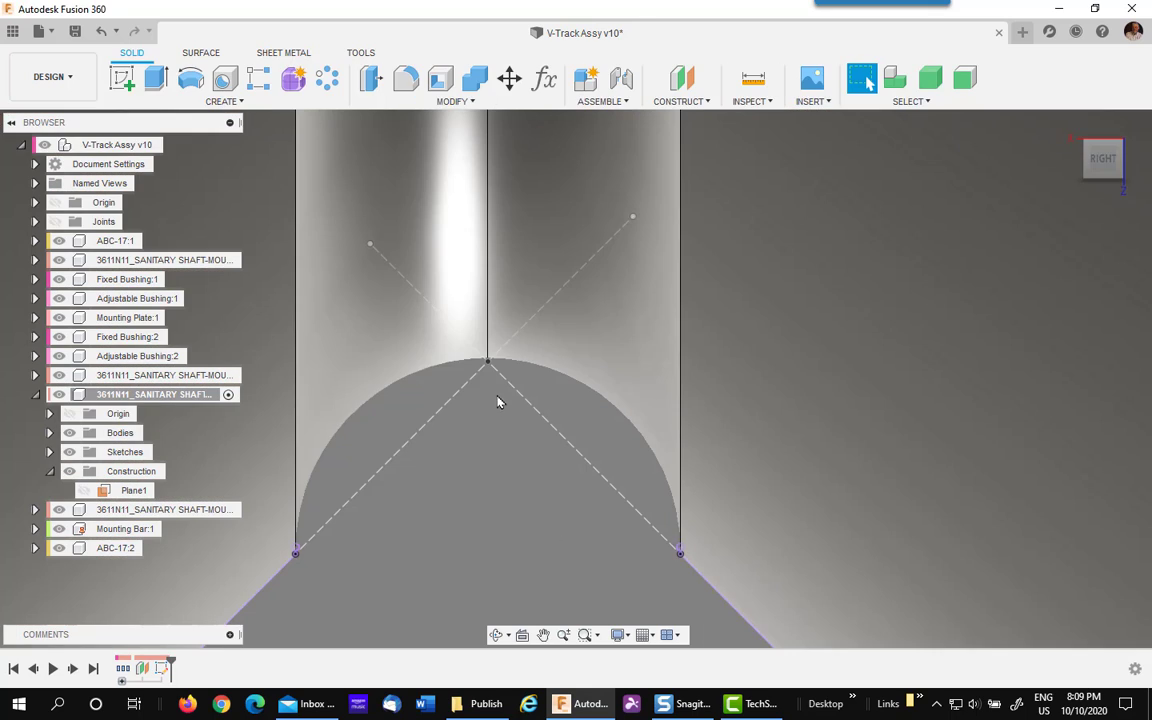
scroll(499, 402, down, 4)
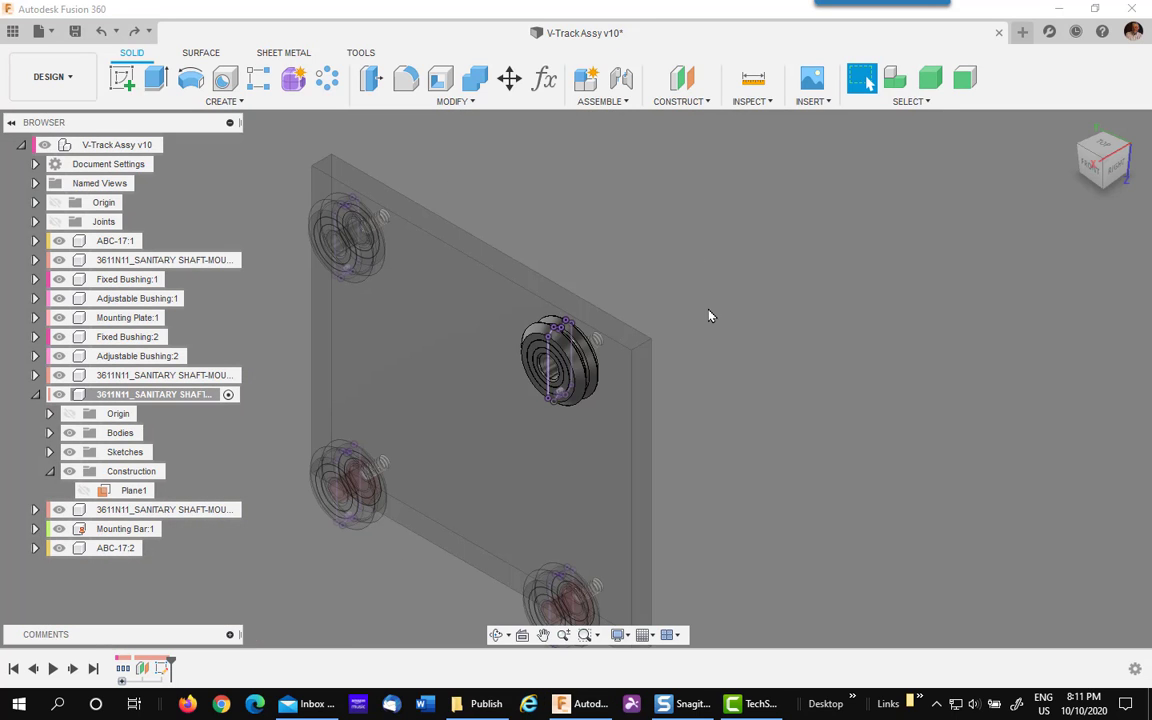
Step: Pan and zoom to frame the plate, its four bushings and the upper-right wheel
scroll(689, 339, up, 5)
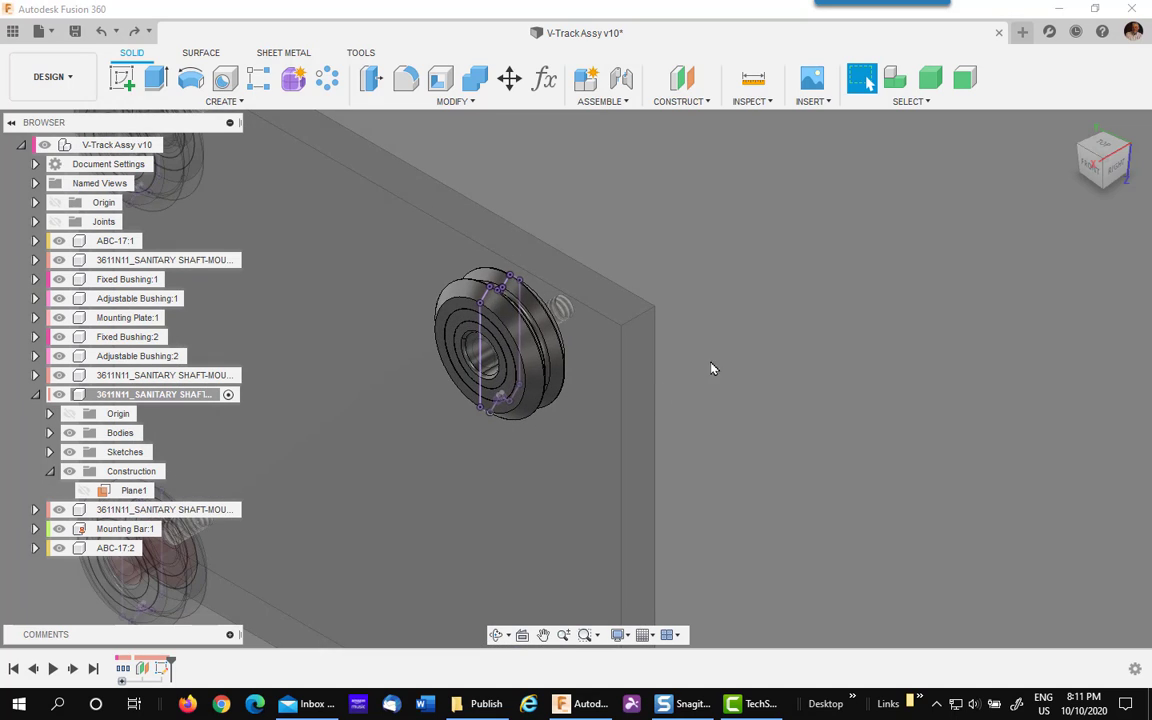
middle_drag(724, 302, 782, 182)
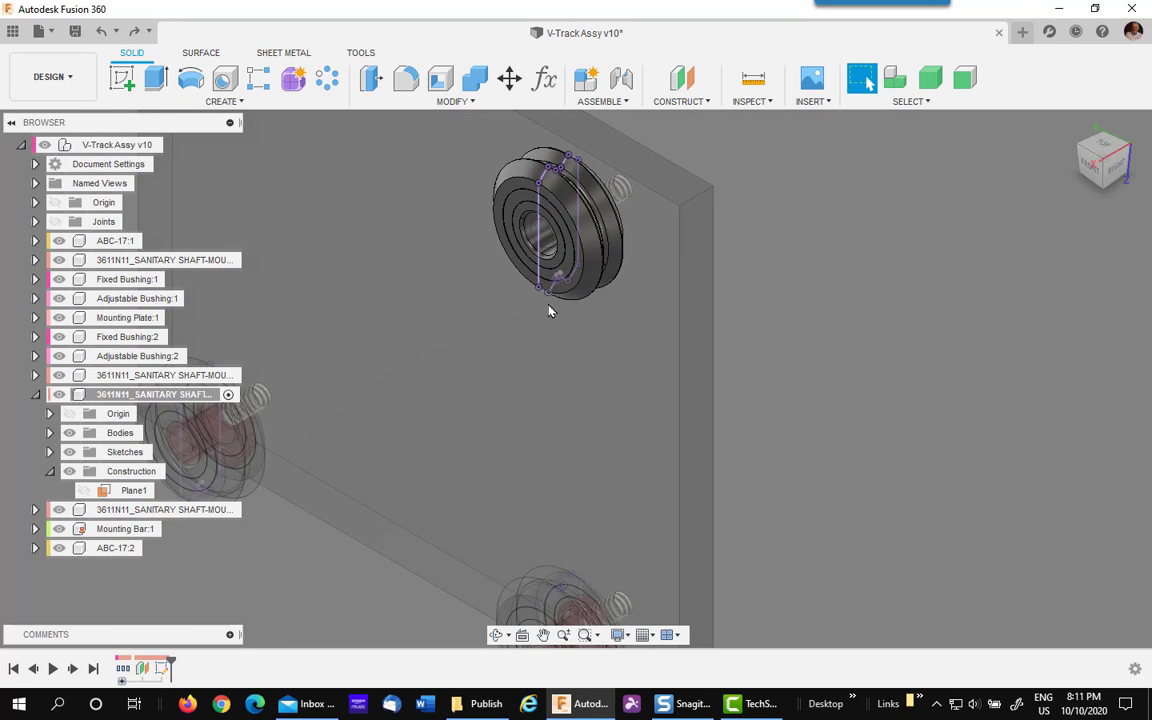
scroll(768, 330, down, 5)
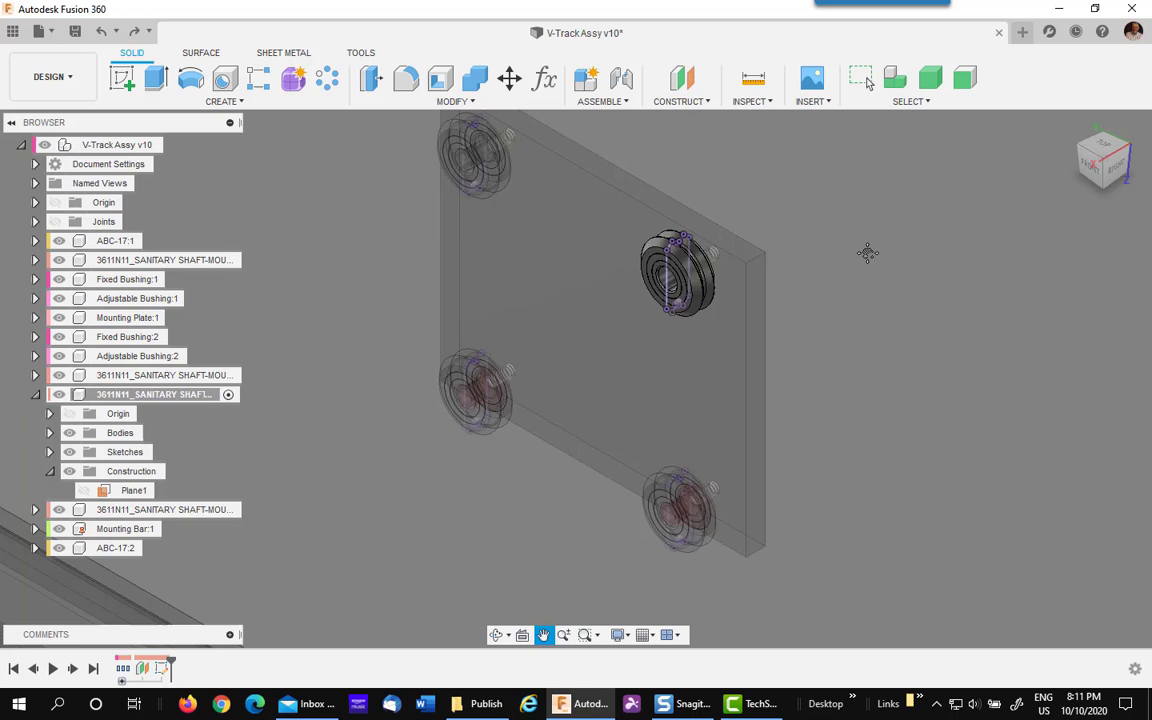
scroll(866, 249, up, 5)
key(1)
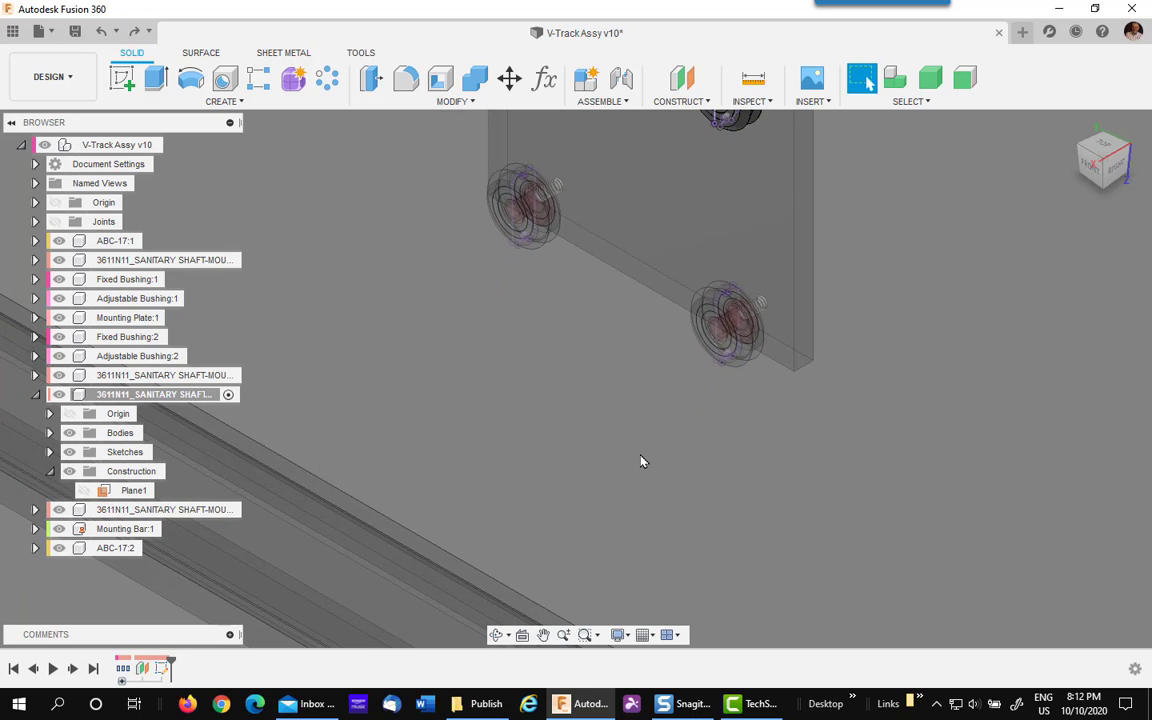
middle_drag(643, 461, 568, 626)
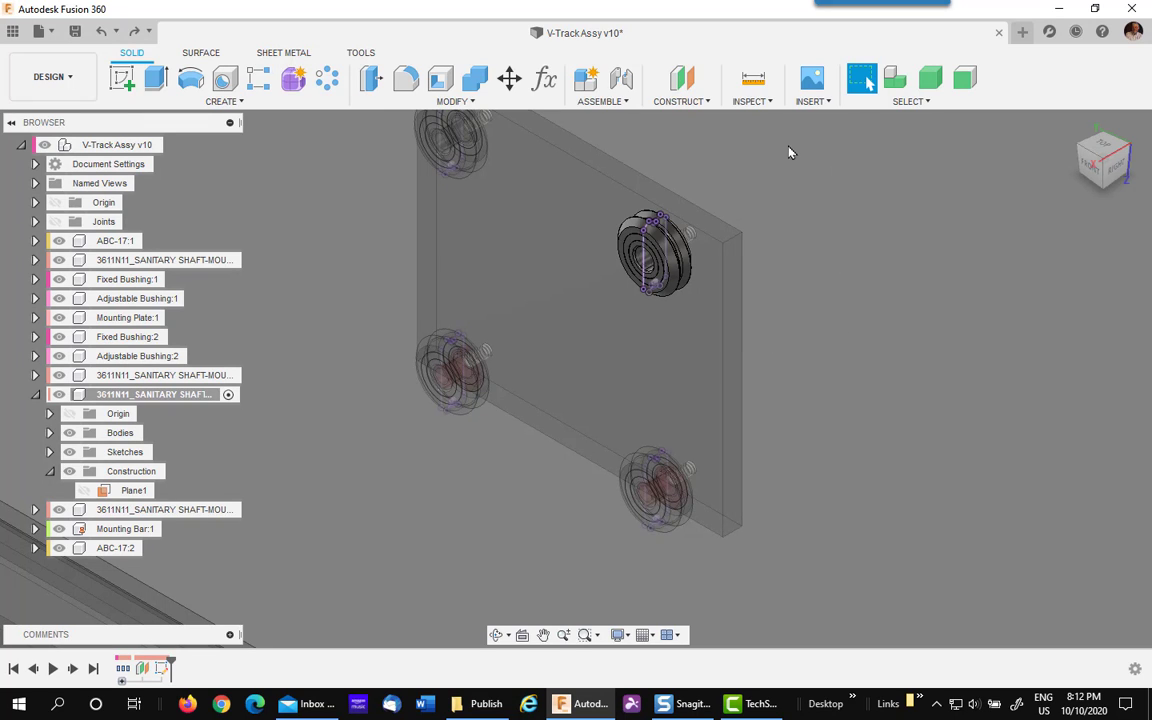
scroll(746, 150, up, 3)
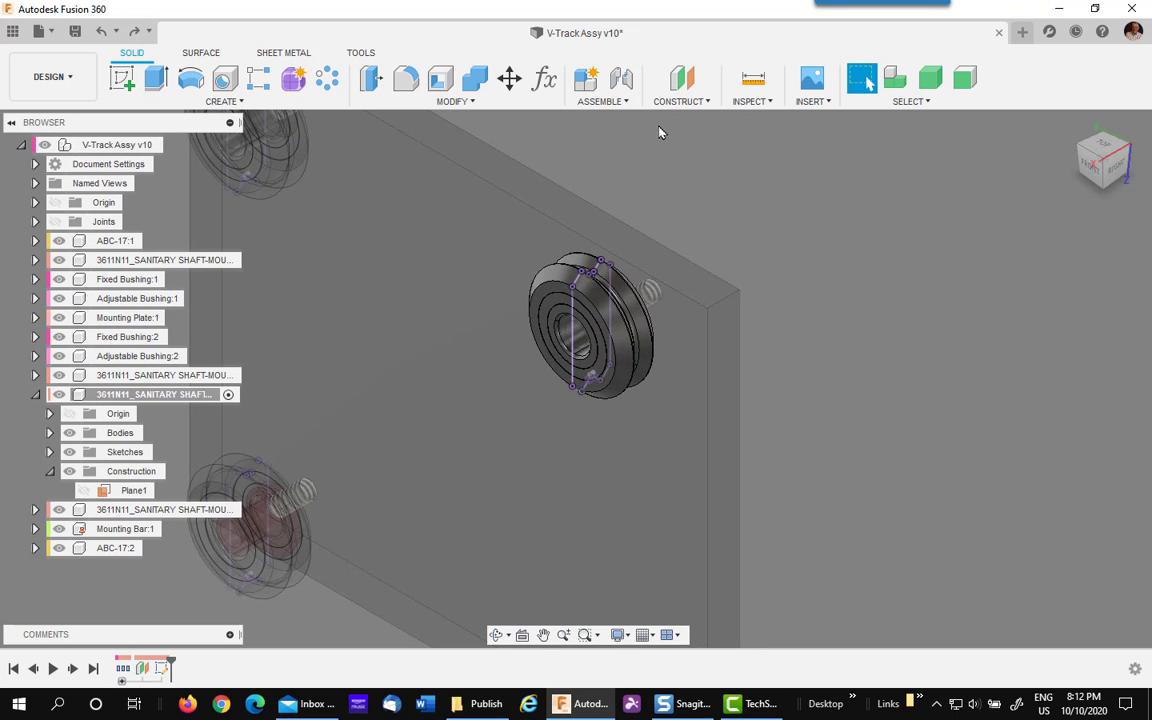
Step: Measure 1.0000" from the wheel's sketch point to the bar face, copy it, and close Measure
click(753, 78)
scroll(577, 411, up, 5)
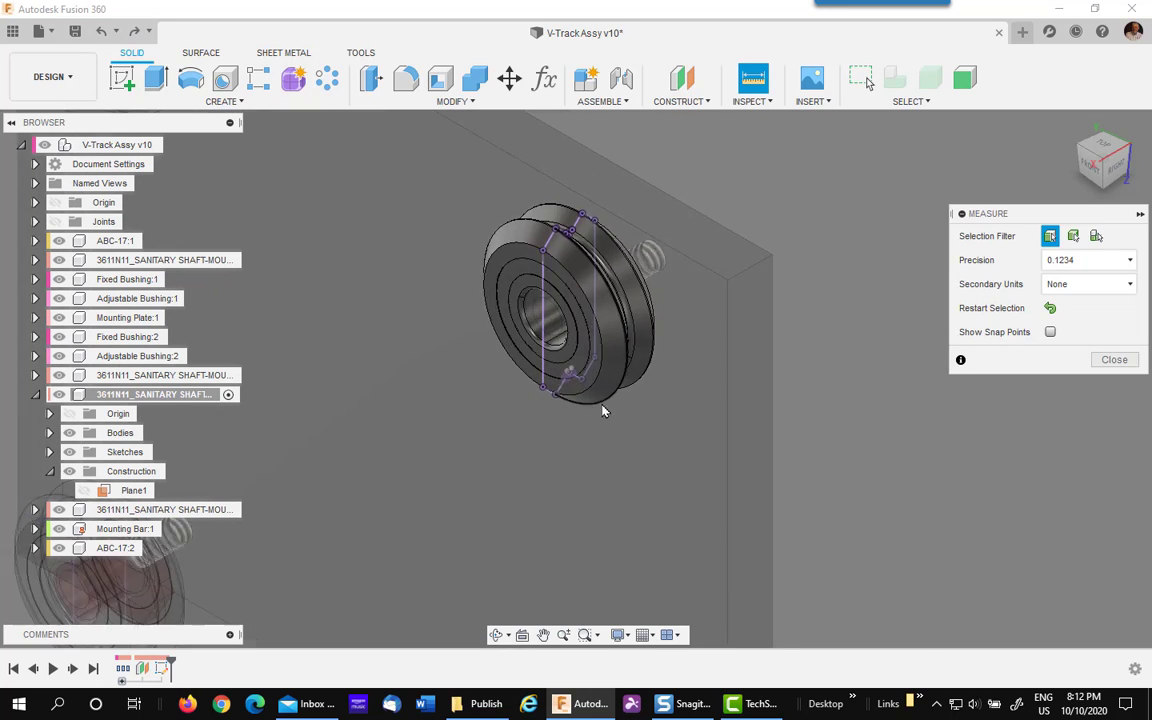
scroll(577, 411, up, 4)
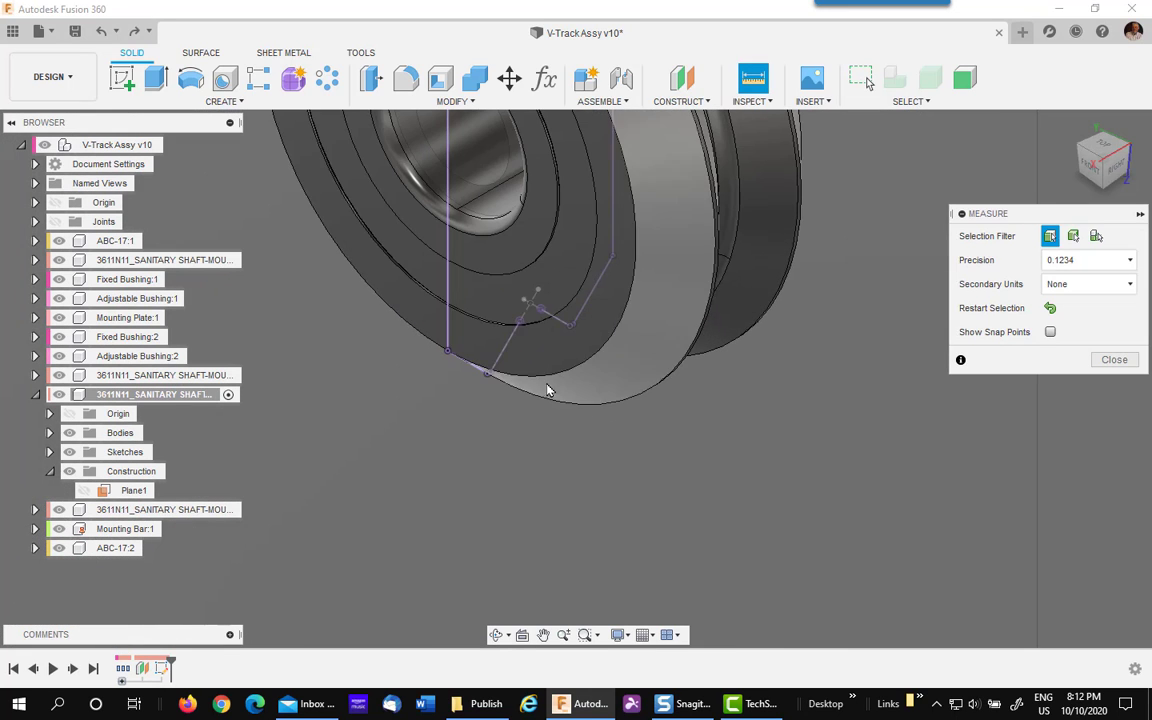
click(531, 307)
mouse_move(535, 305)
shift+middle_down()
mouse_move(658, 417)
mouse_move(709, 506)
shift+middle_up()
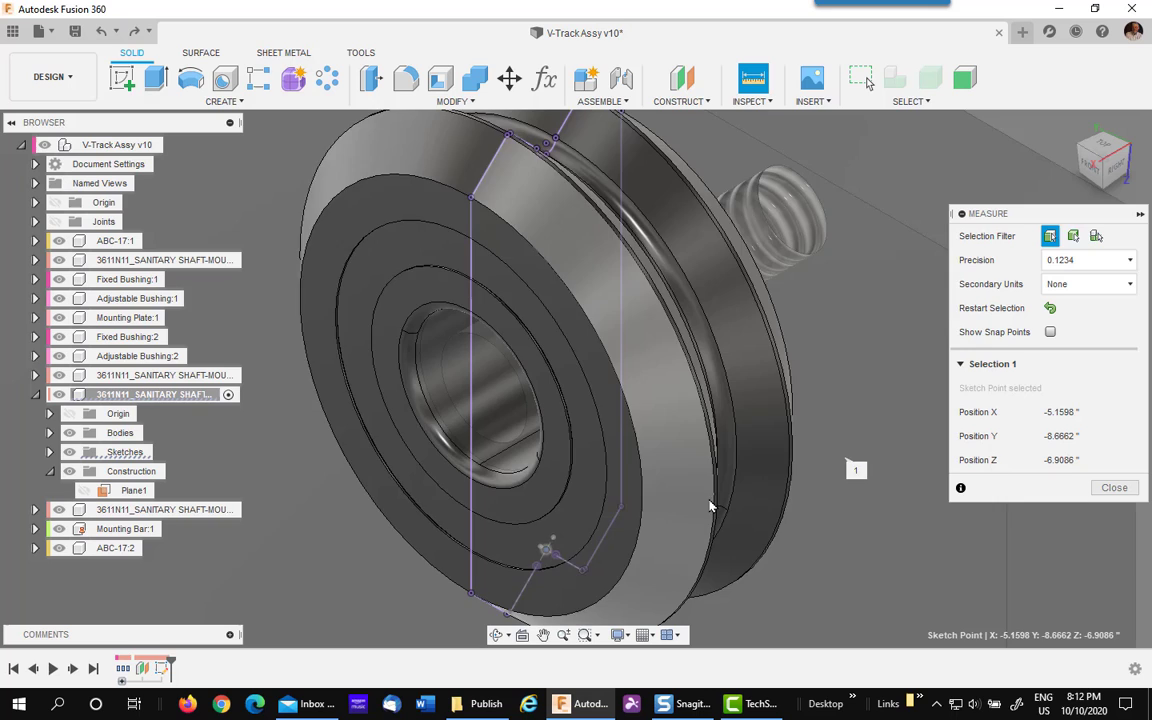
scroll(709, 506, down, 3)
click(785, 226)
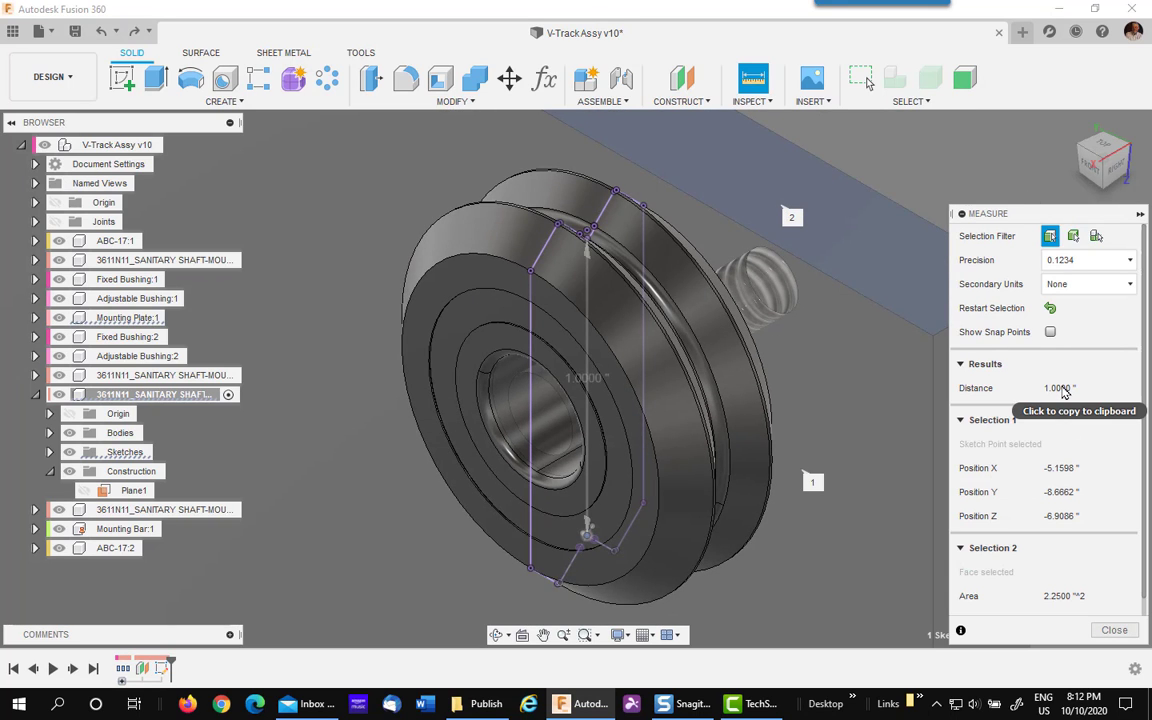
click(1065, 392)
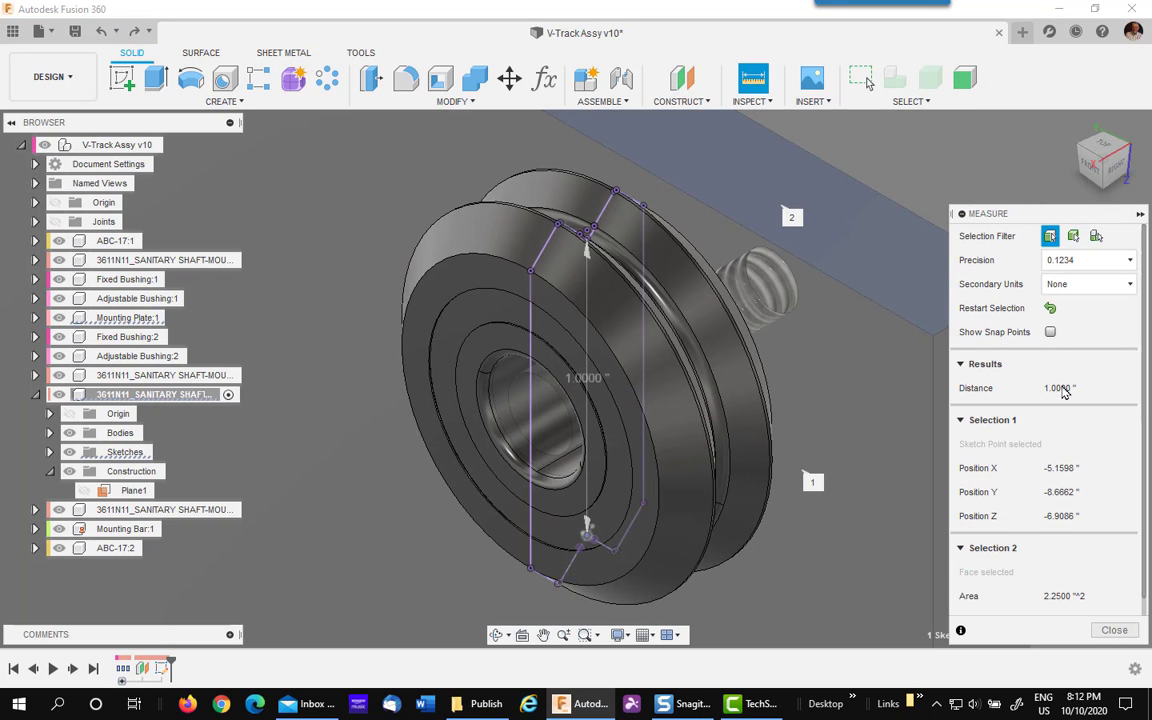
click(920, 163)
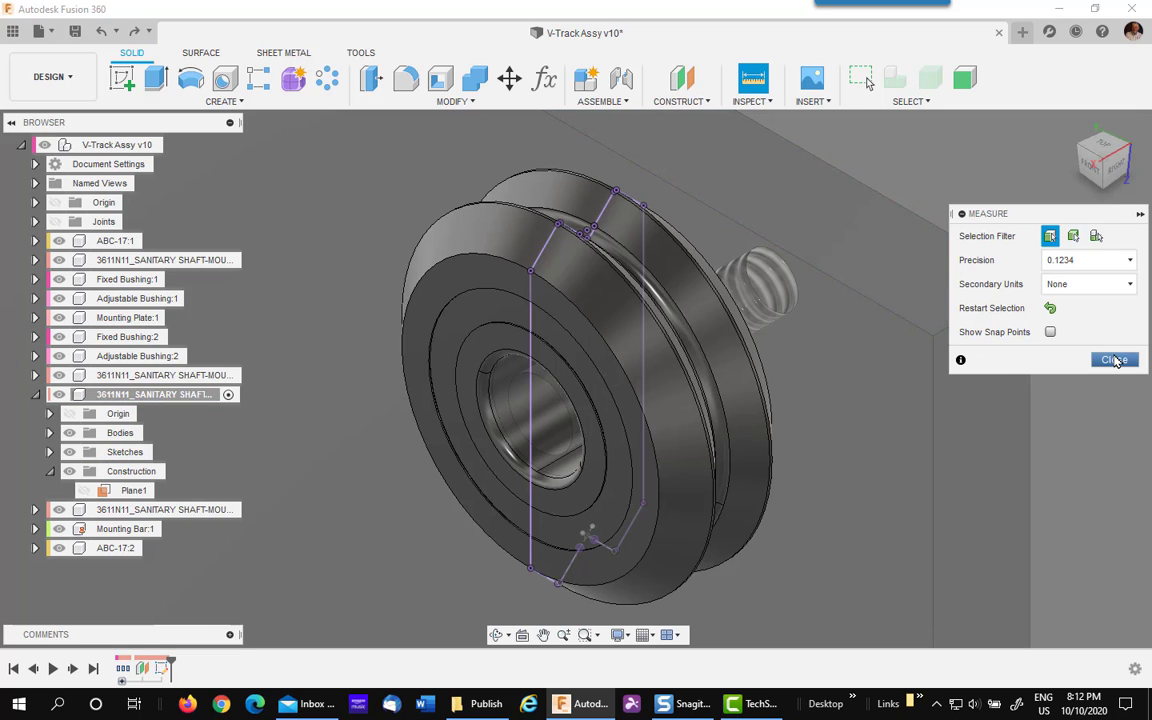
click(1115, 360)
Step: Create Plane2 offset -1.0000" from the bar face
click(682, 78)
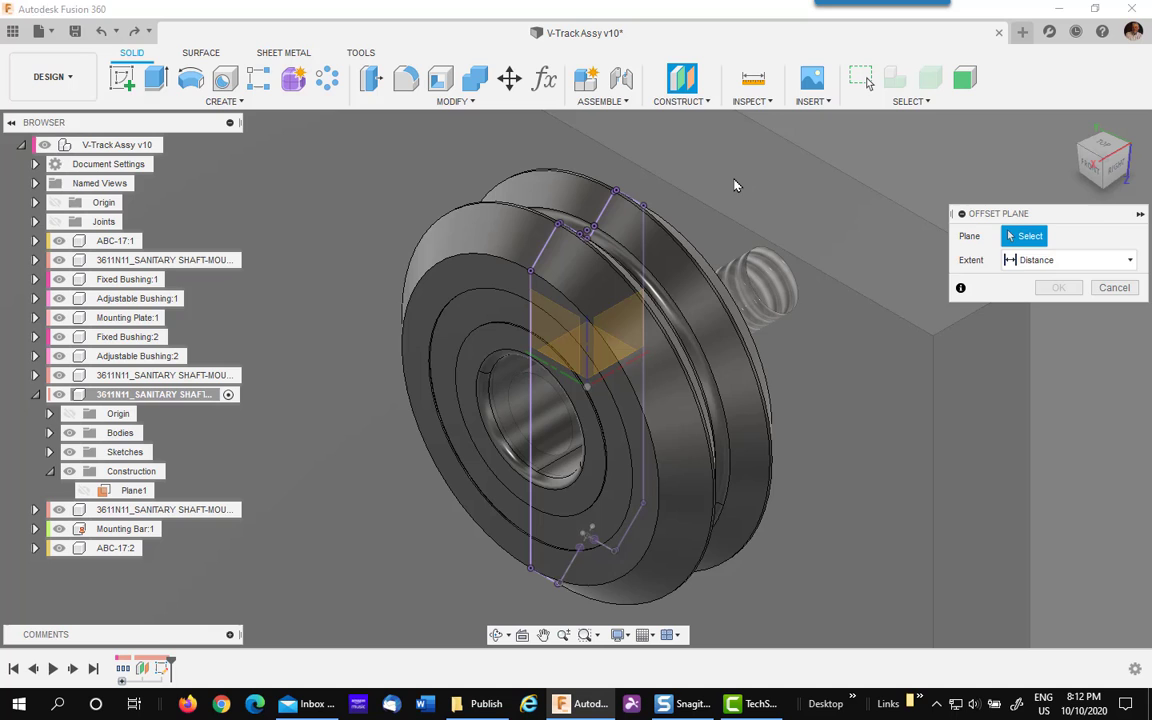
click(730, 190)
middle_drag(728, 195, 795, 355)
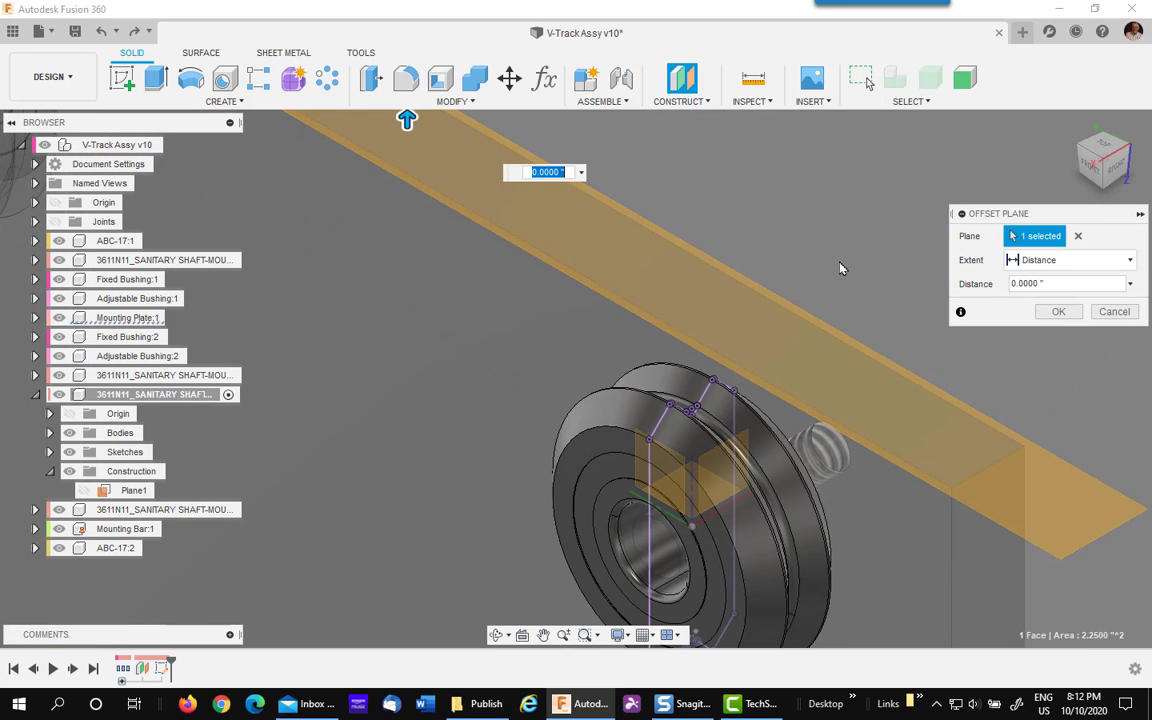
text(-1)
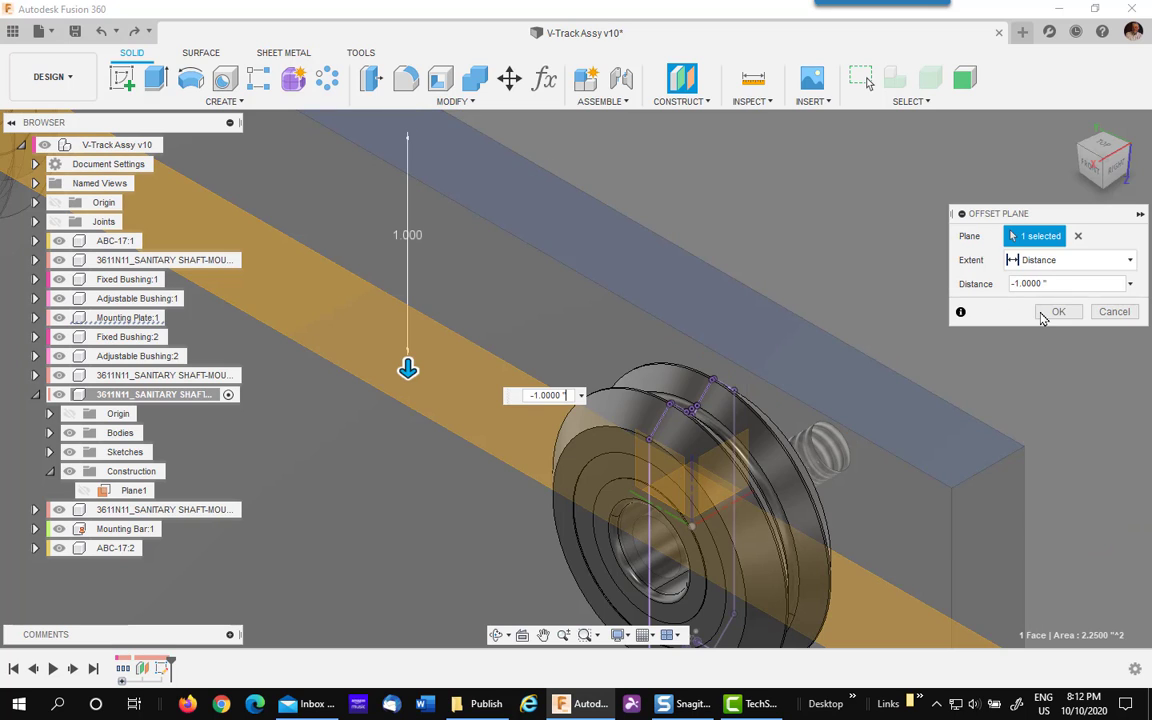
click(1056, 312)
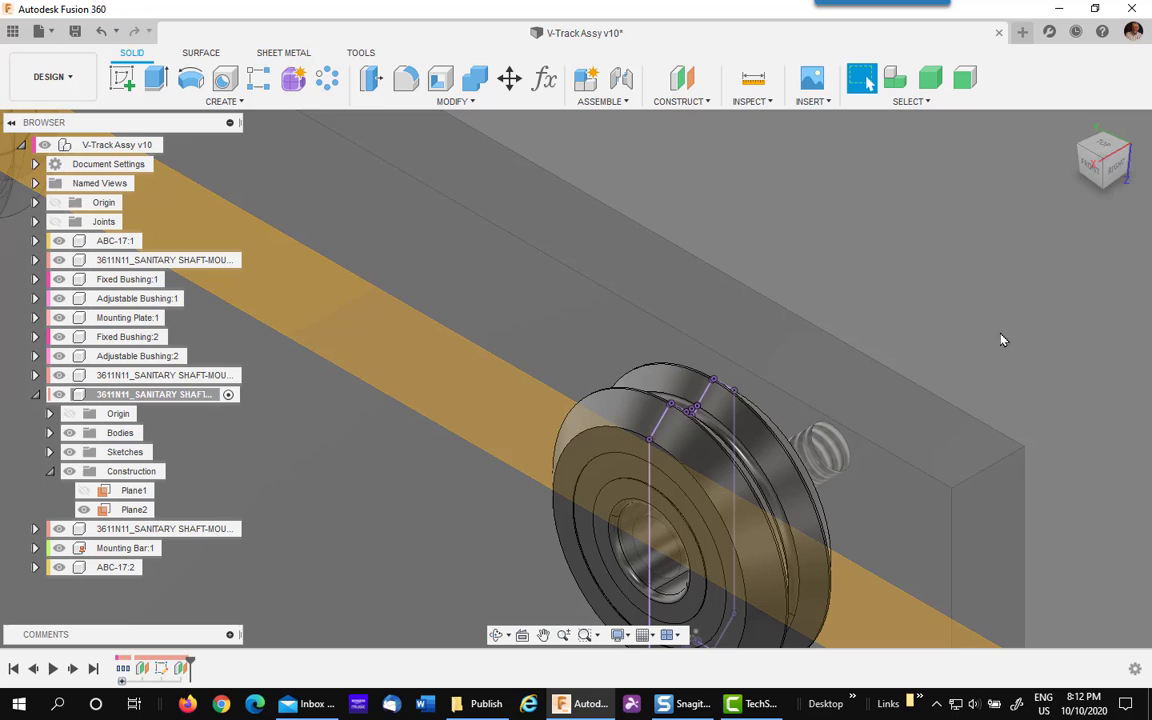
Step: Stretch Plane2 larger across the wheel and check its position before returning to the home view
middle_drag(869, 200, 752, 136)
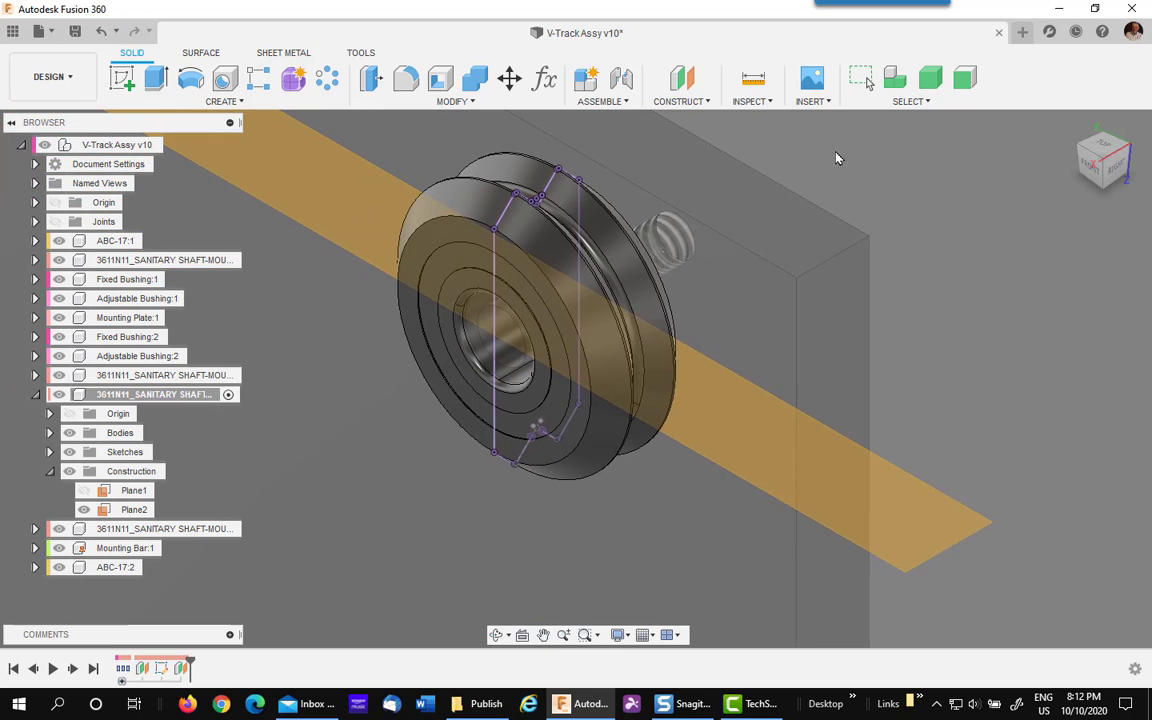
click(910, 578)
drag(910, 578, 818, 591)
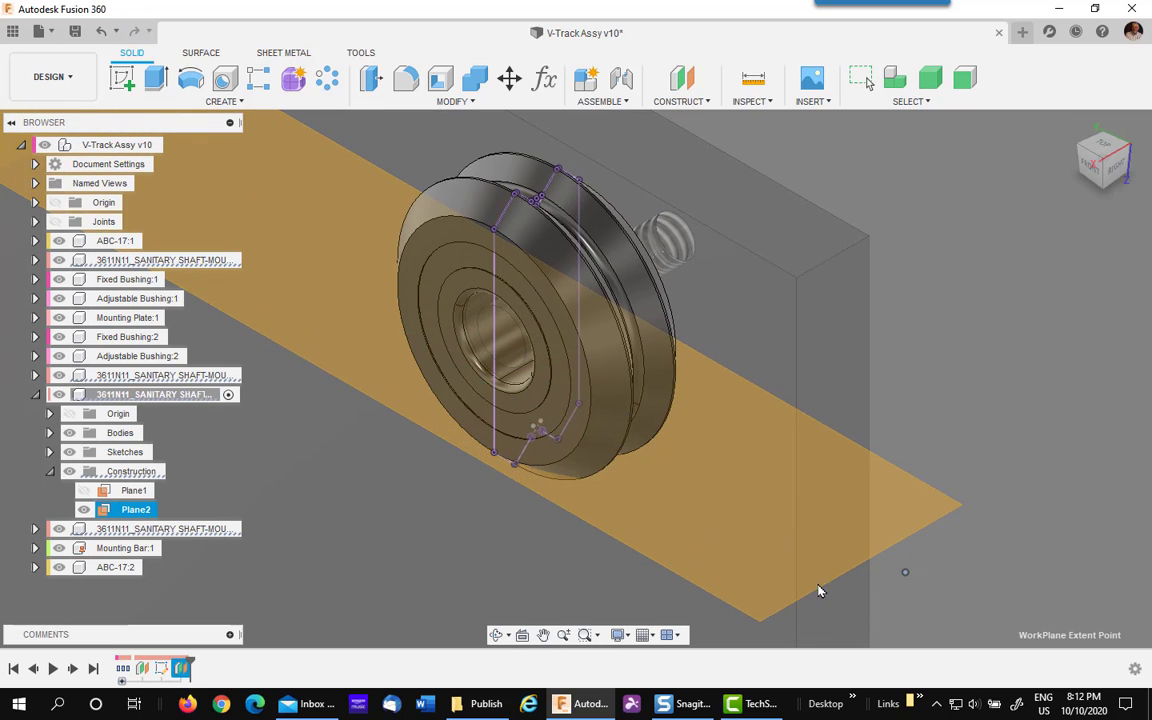
middle_drag(509, 291, 617, 373)
scroll(671, 257, up, 5)
click(699, 229)
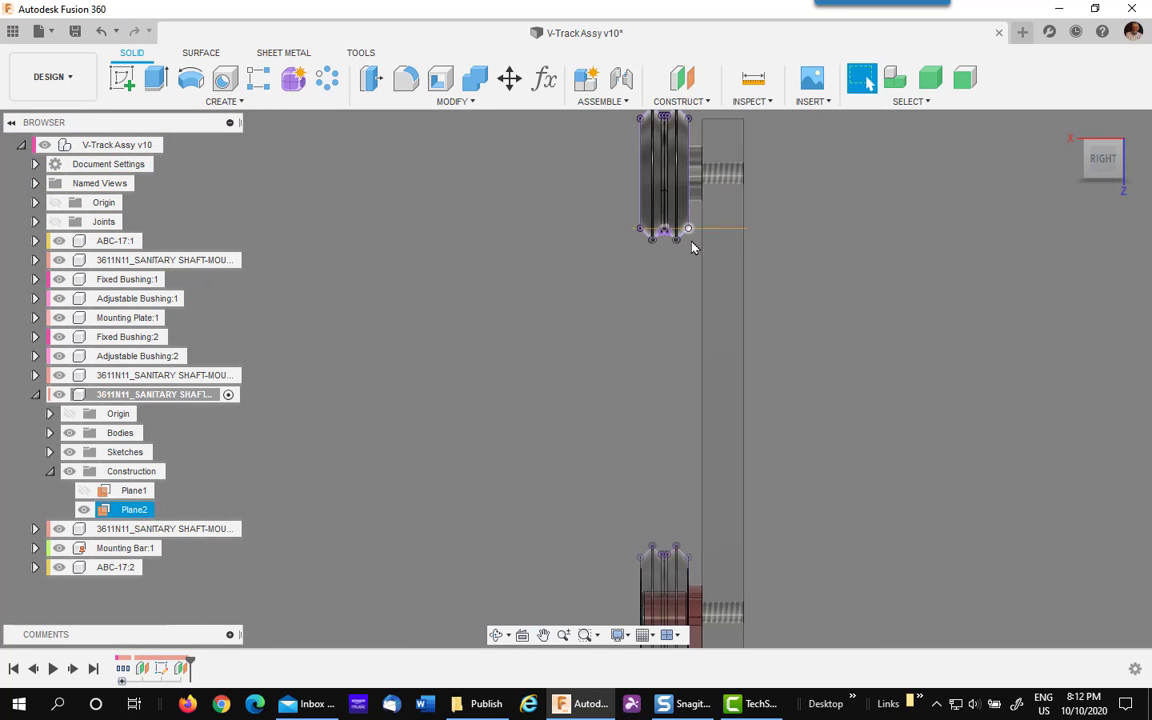
scroll(663, 252, up, 3)
scroll(633, 486, up, 4)
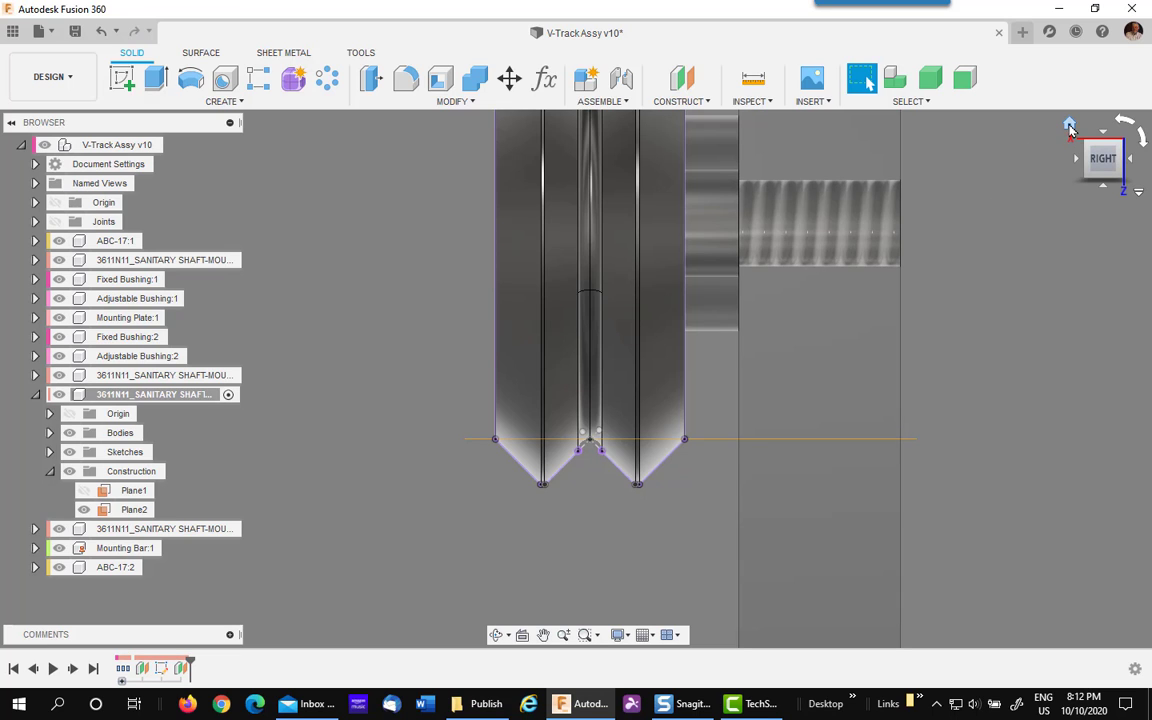
click(1070, 128)
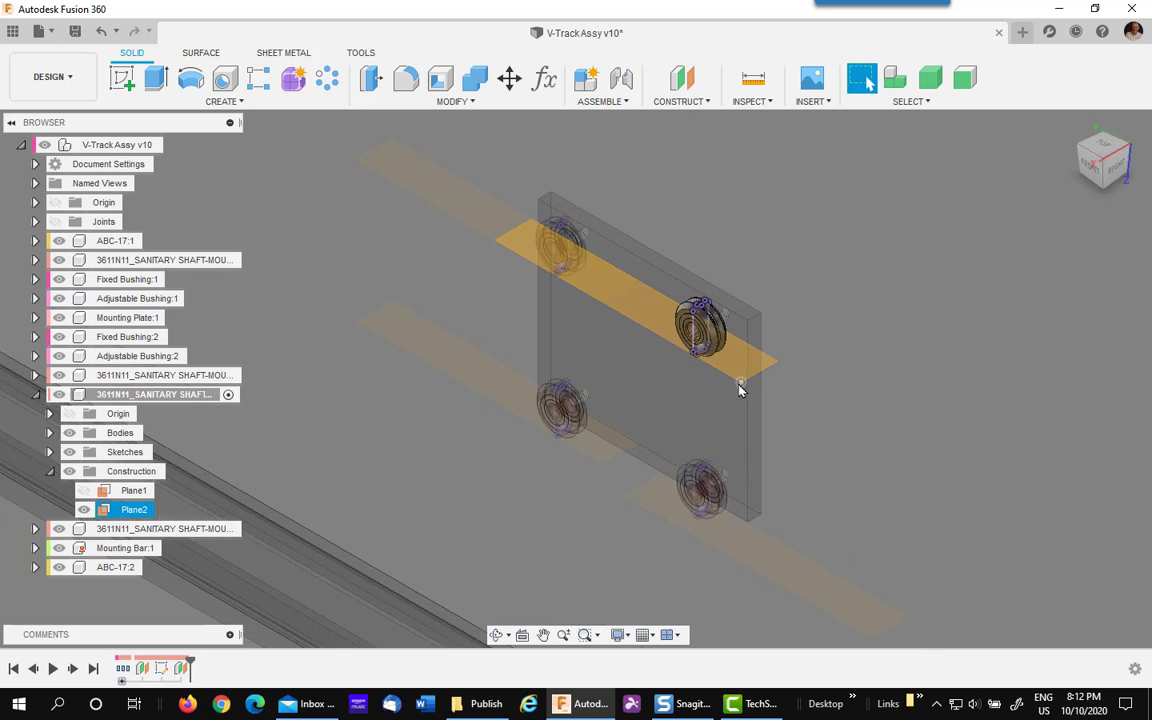
scroll(675, 430, up, 2)
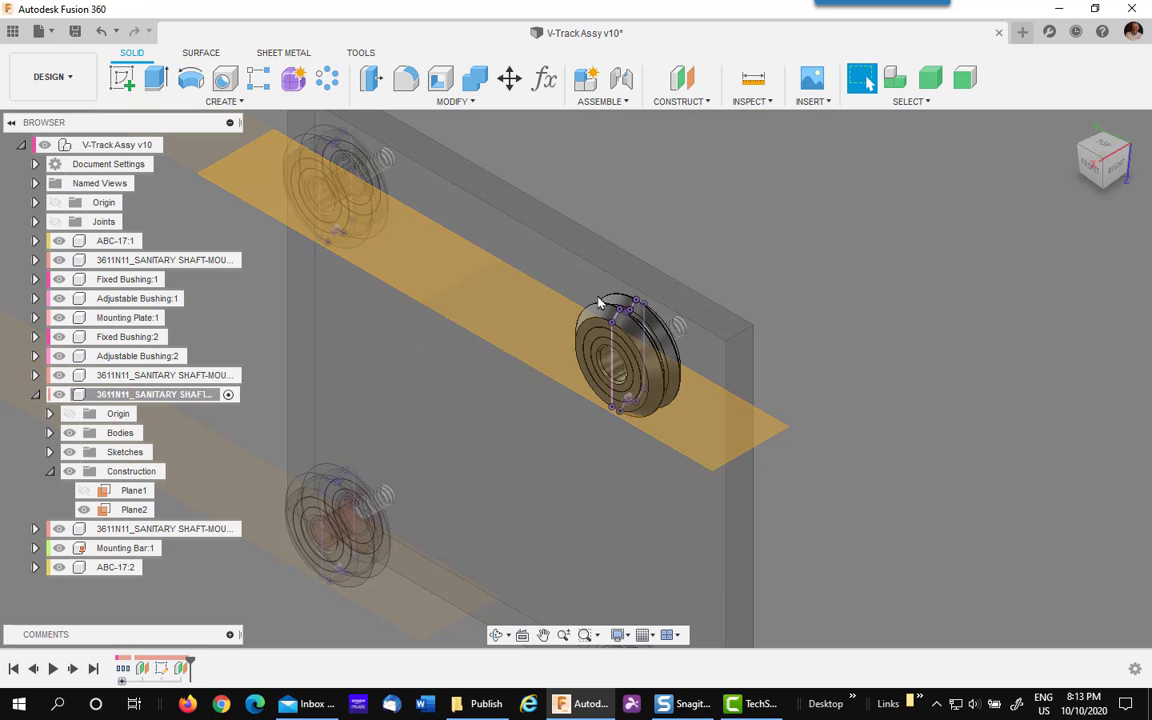
Step: Start a new sketch on Plane2
click(738, 450)
right_click(738, 450)
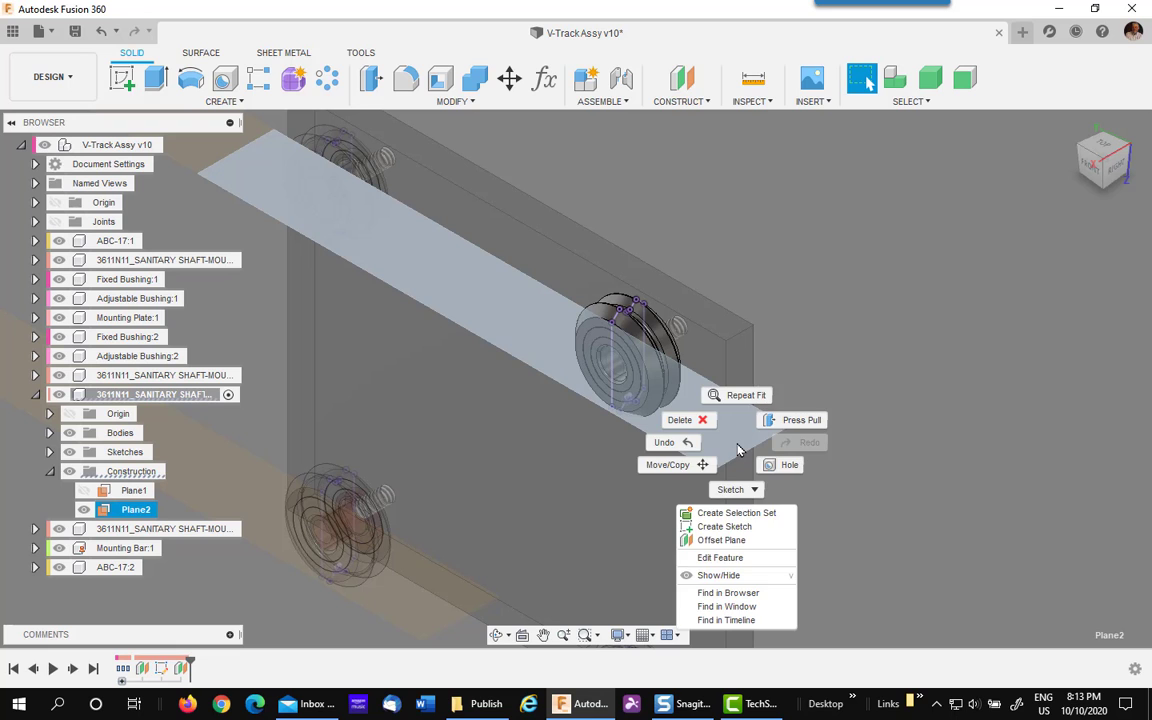
click(735, 527)
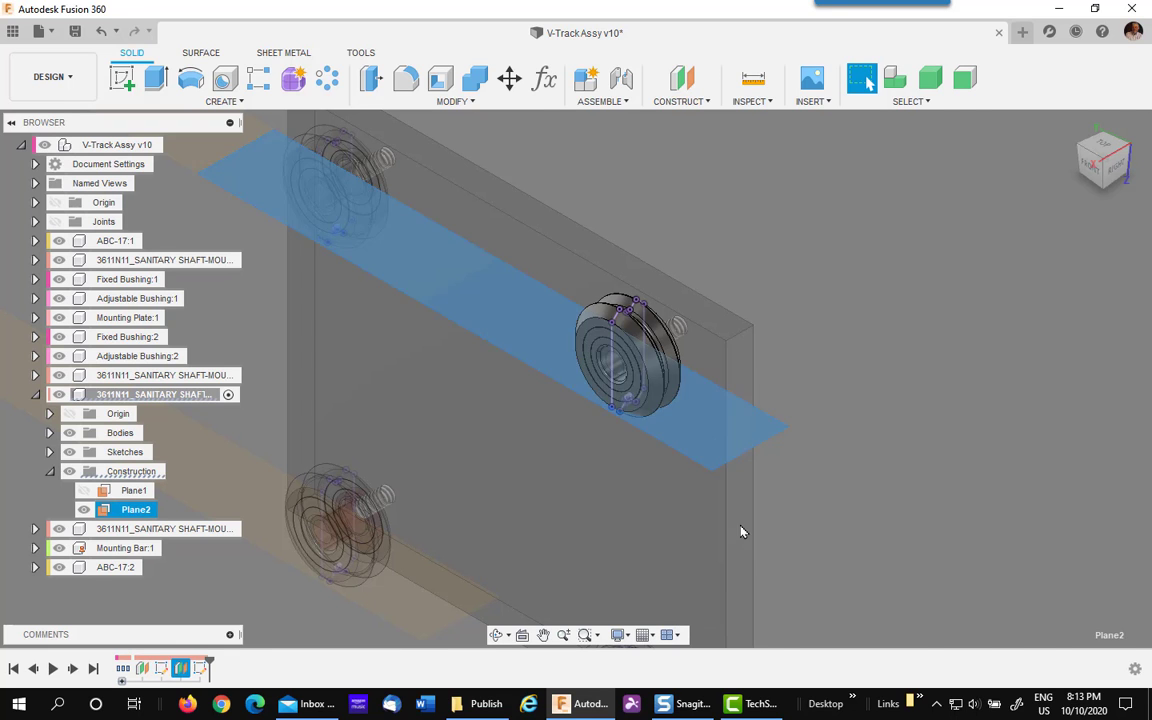
scroll(617, 391, up, 5)
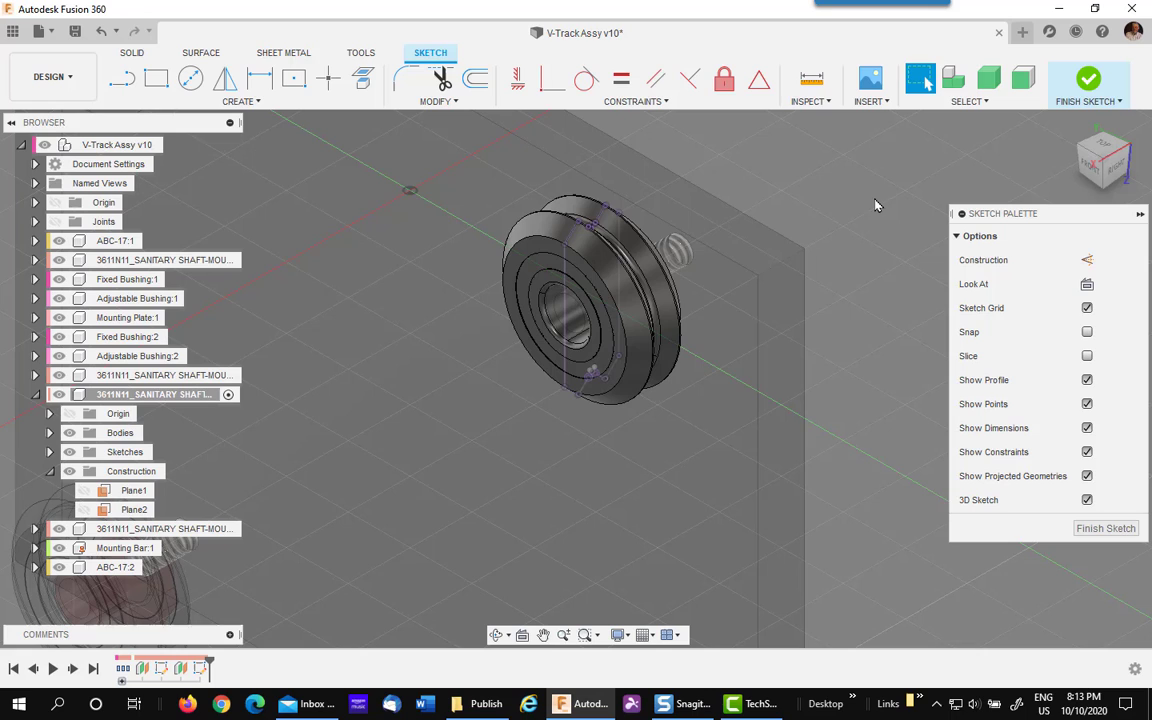
Step: Project the wheel's sketch point into the sketch as a single entity
click(218, 97)
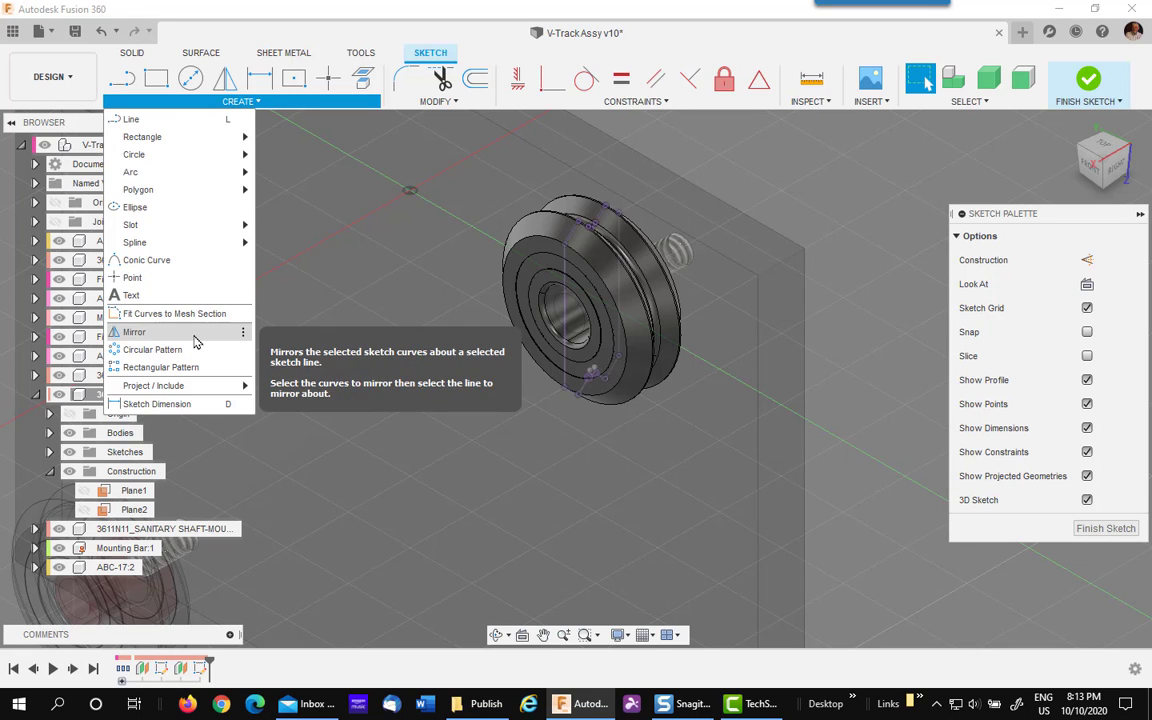
mouse_move(200, 385)
click(278, 383)
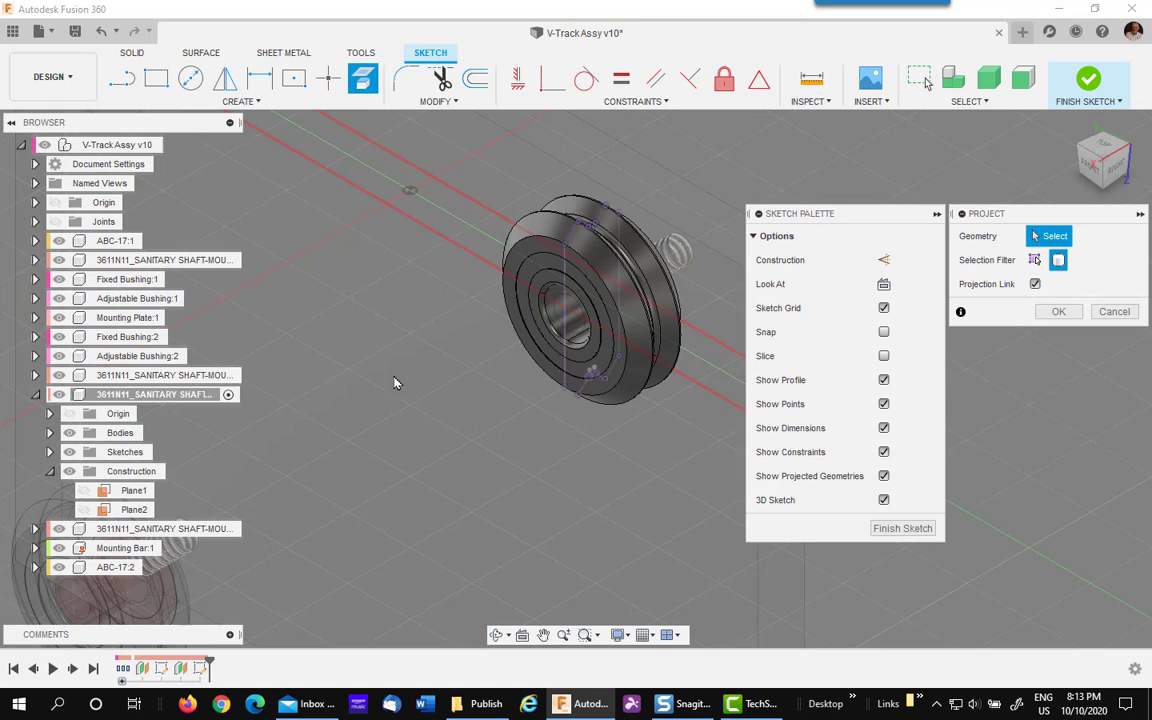
click(1034, 261)
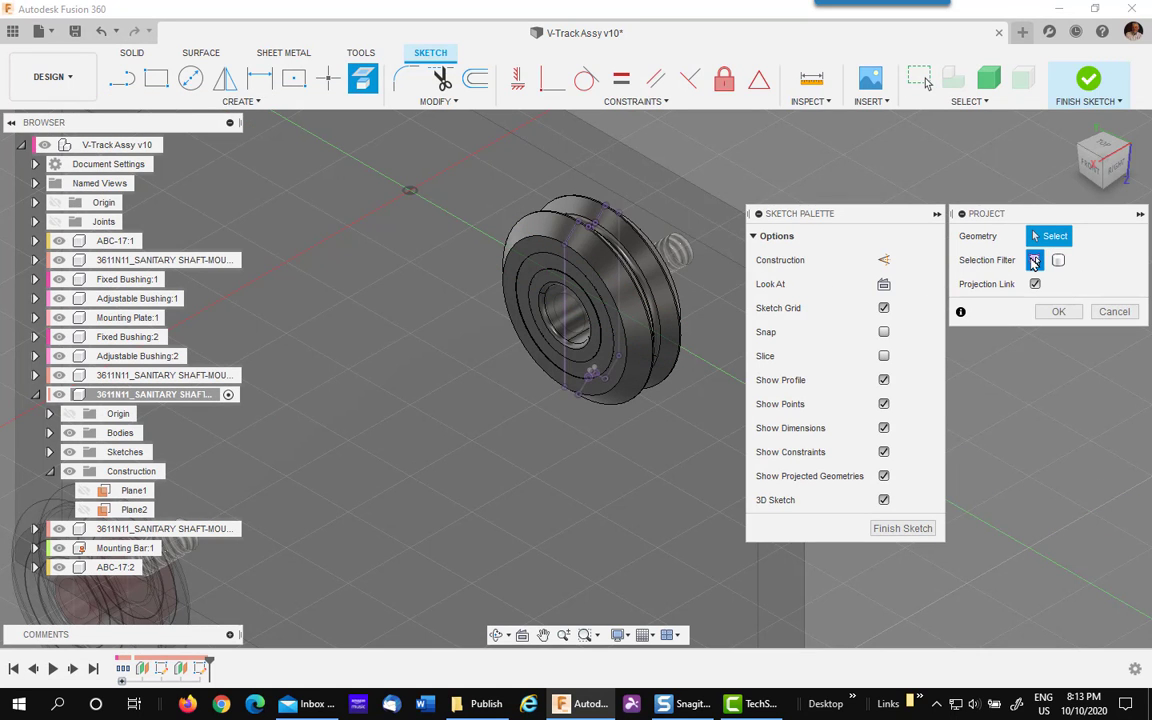
scroll(560, 420, up, 8)
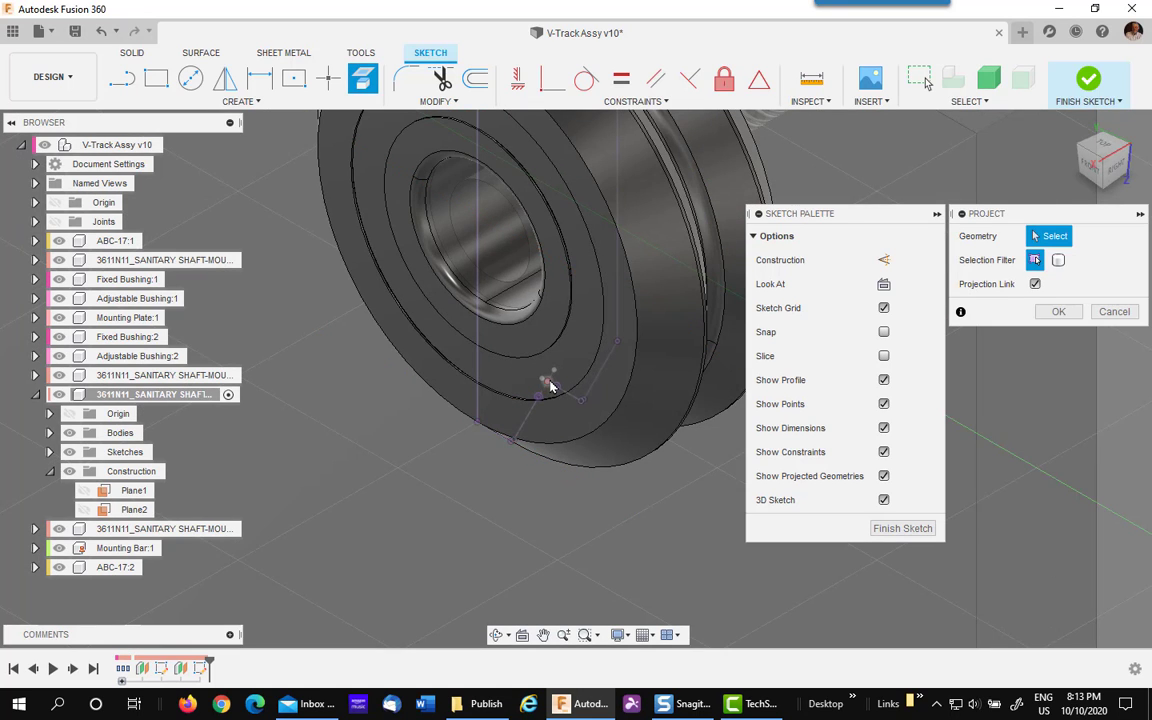
scroll(550, 390, up, 2)
click(546, 382)
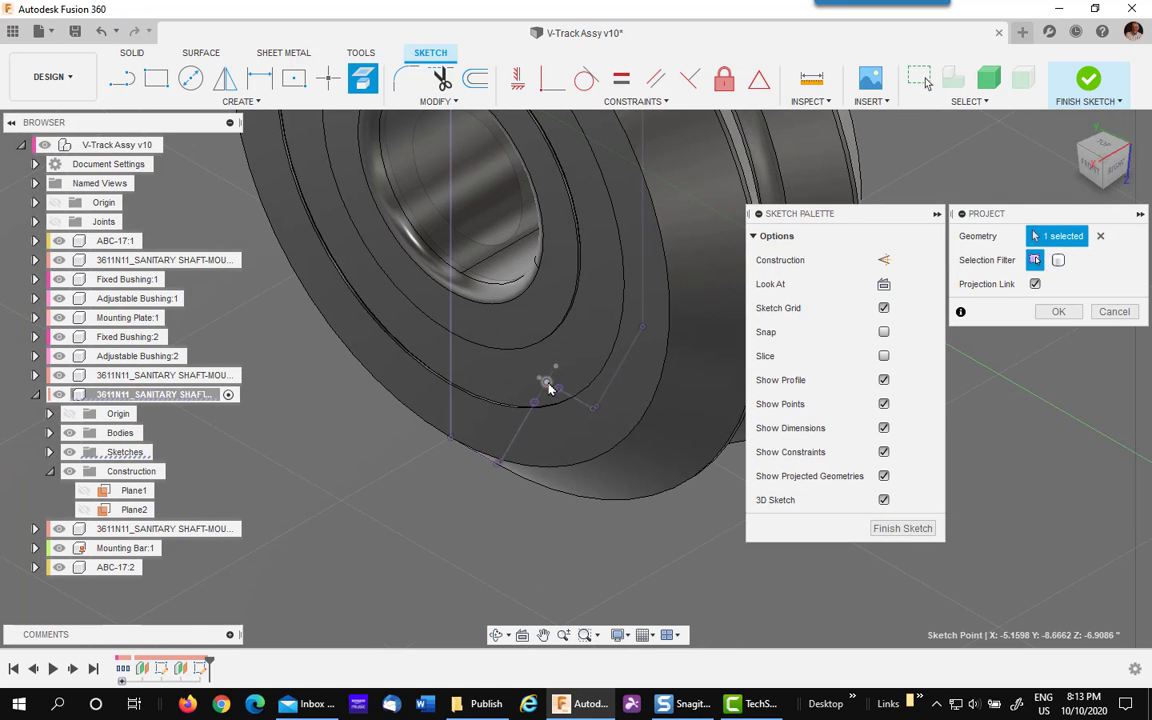
click(1057, 312)
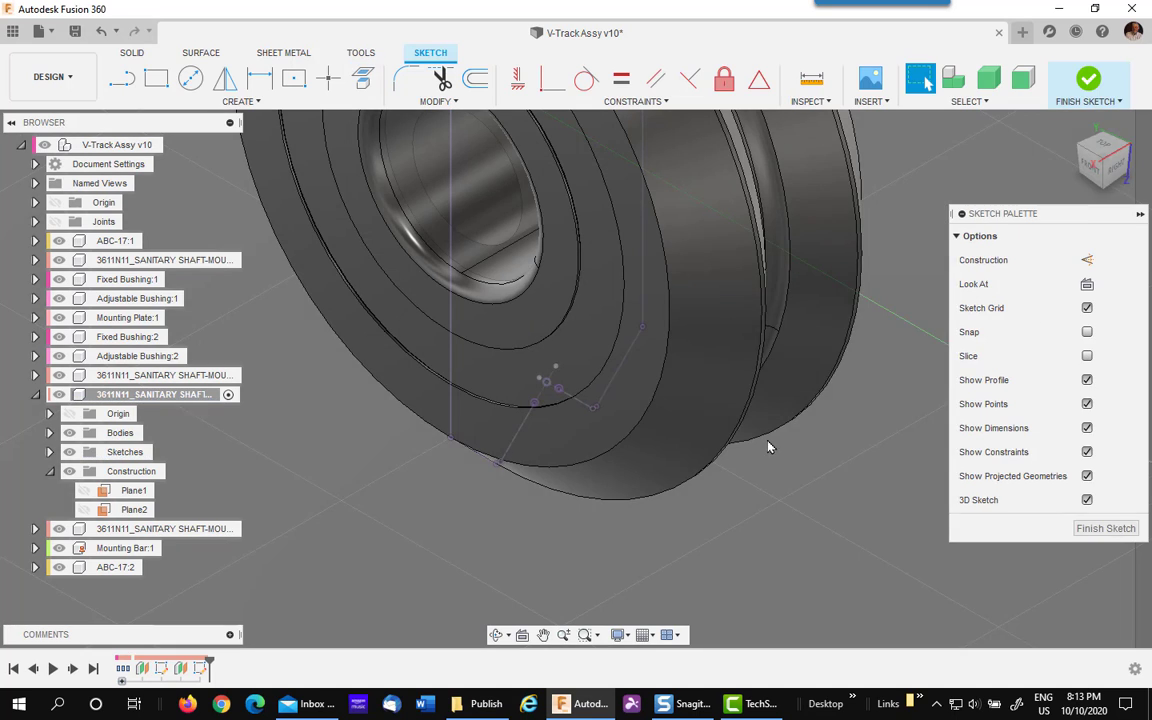
Step: Hide Sketch2 in the wheel component's Sketches folder
click(49, 452)
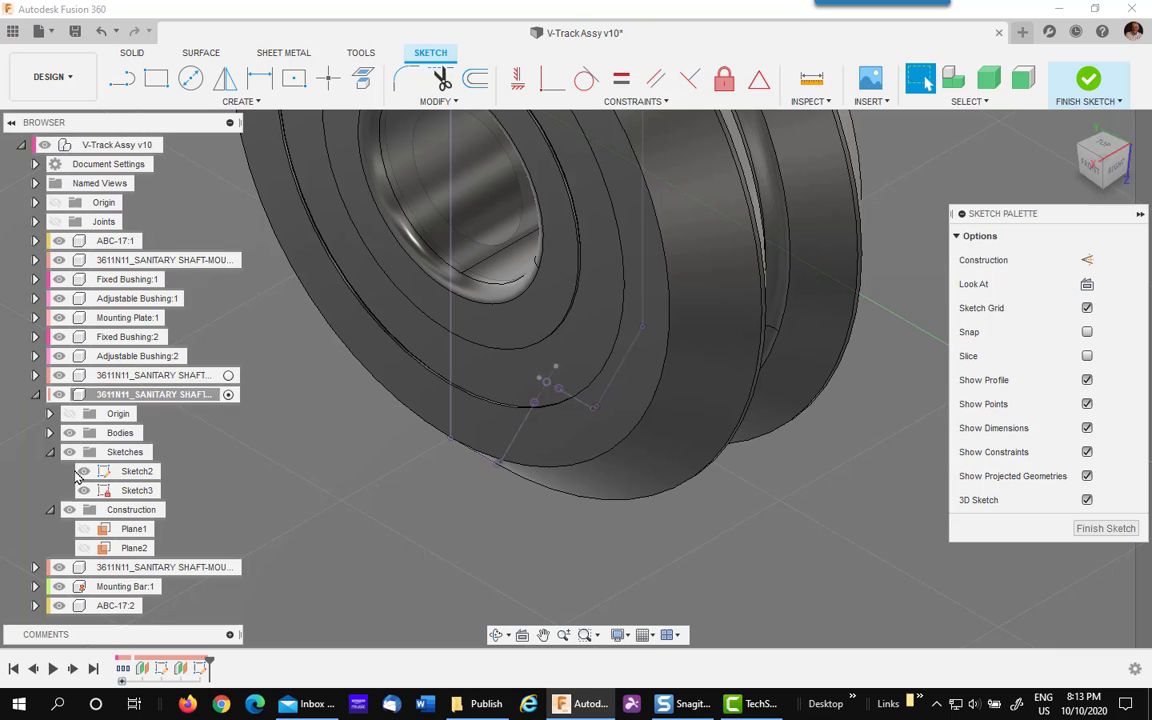
click(86, 474)
click(85, 473)
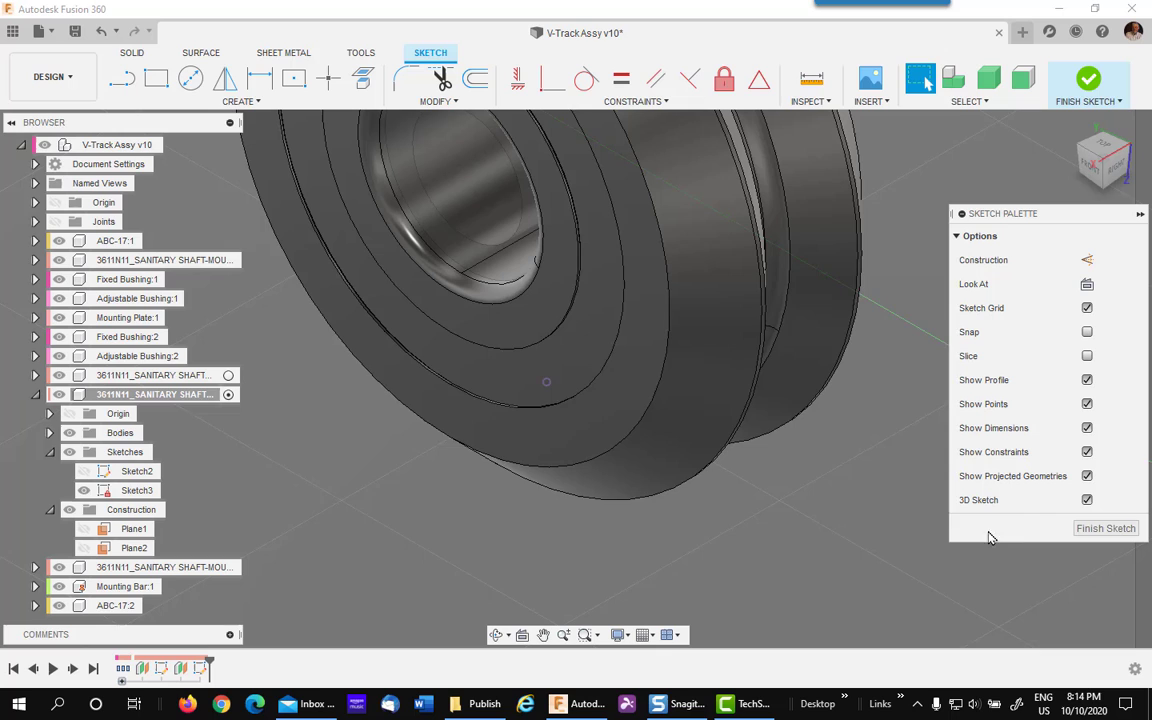
Step: Finish the Plane2 sketch, activate the root assembly, and orbit to the long mounting rail
click(1106, 529)
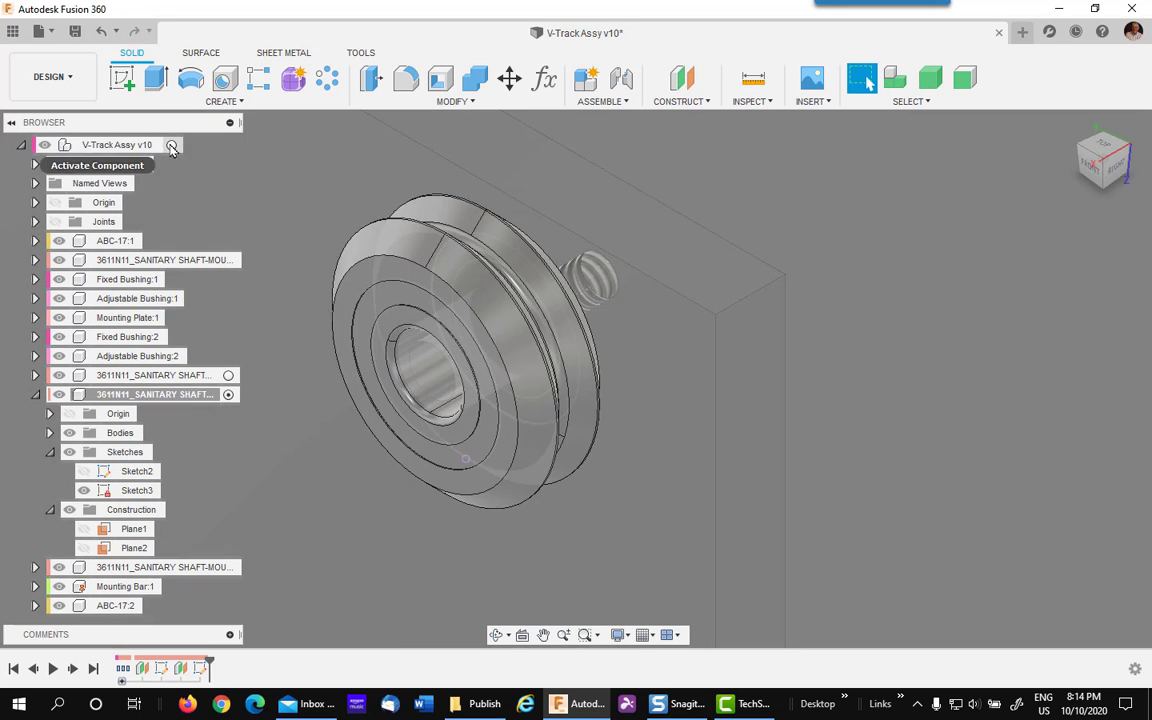
click(171, 146)
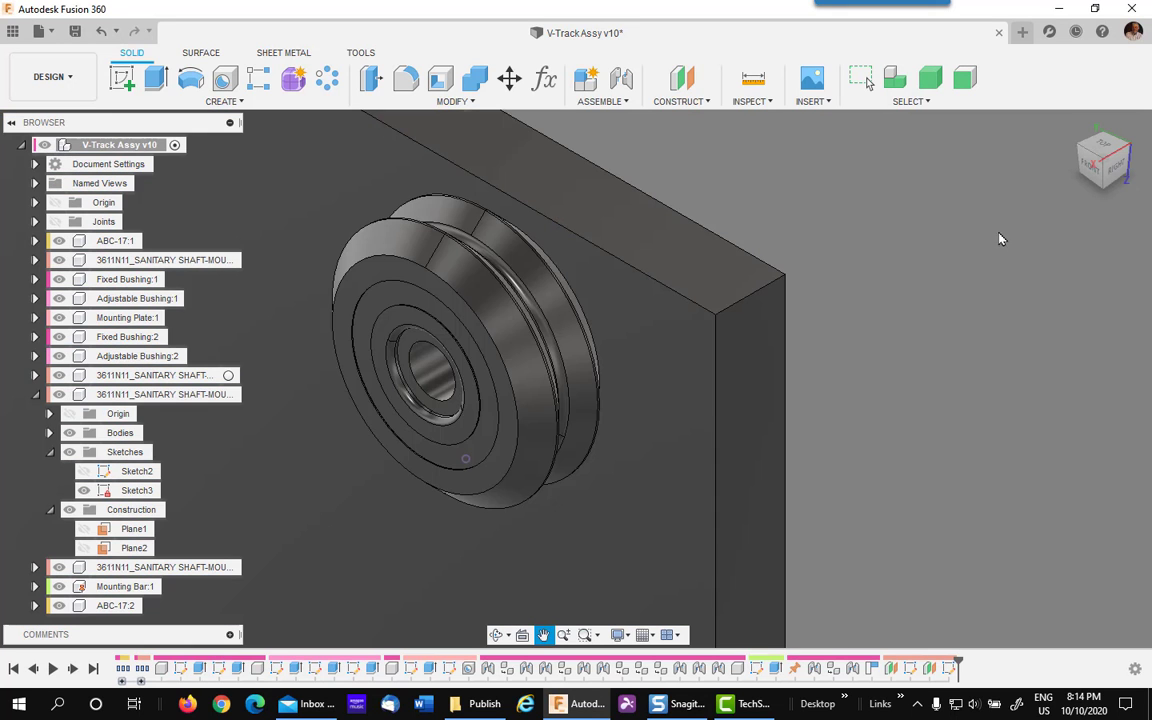
shift+middle_drag(1000, 238, 370, 253)
shift+middle_drag(387, 471, 669, 548)
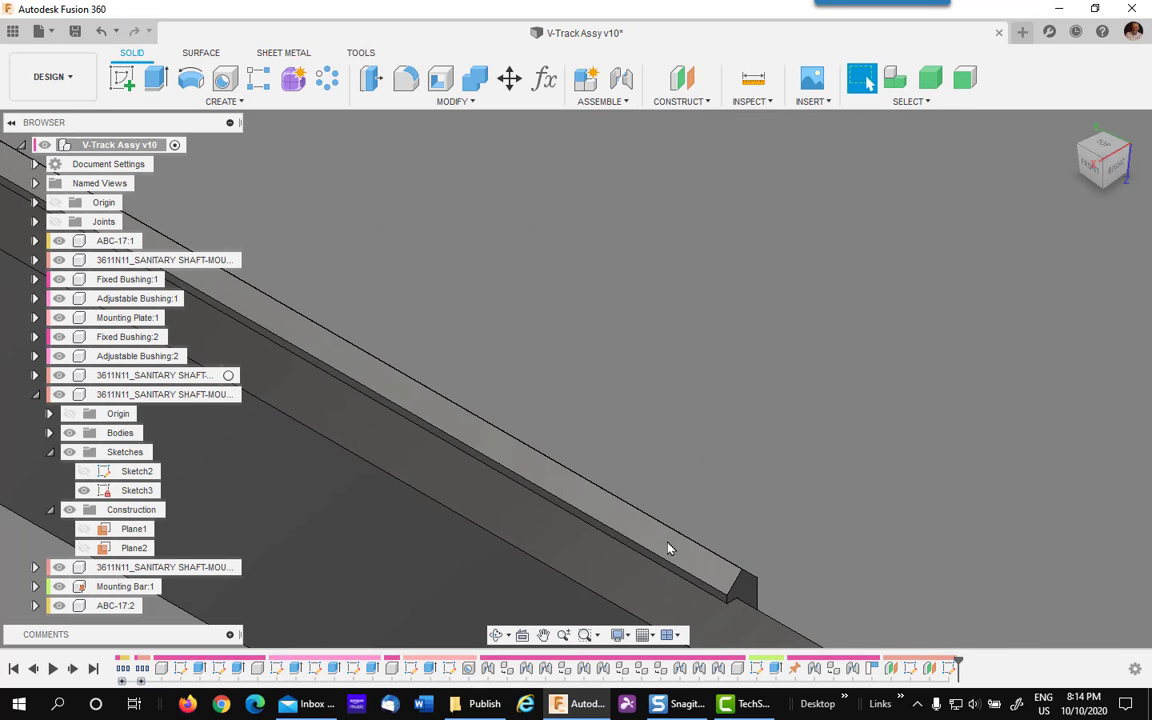
click(669, 548)
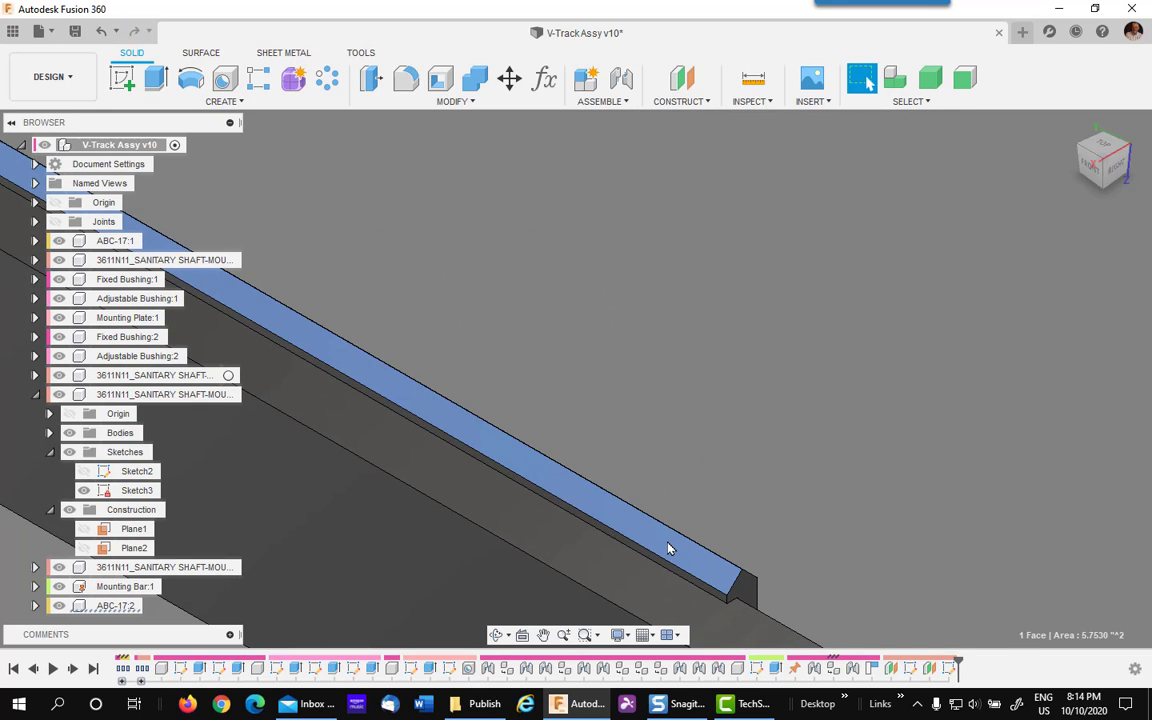
Step: Activate the ABC-17:2 component in the browser and pan to the bar's end
click(35, 606)
scroll(100, 590, down, 1)
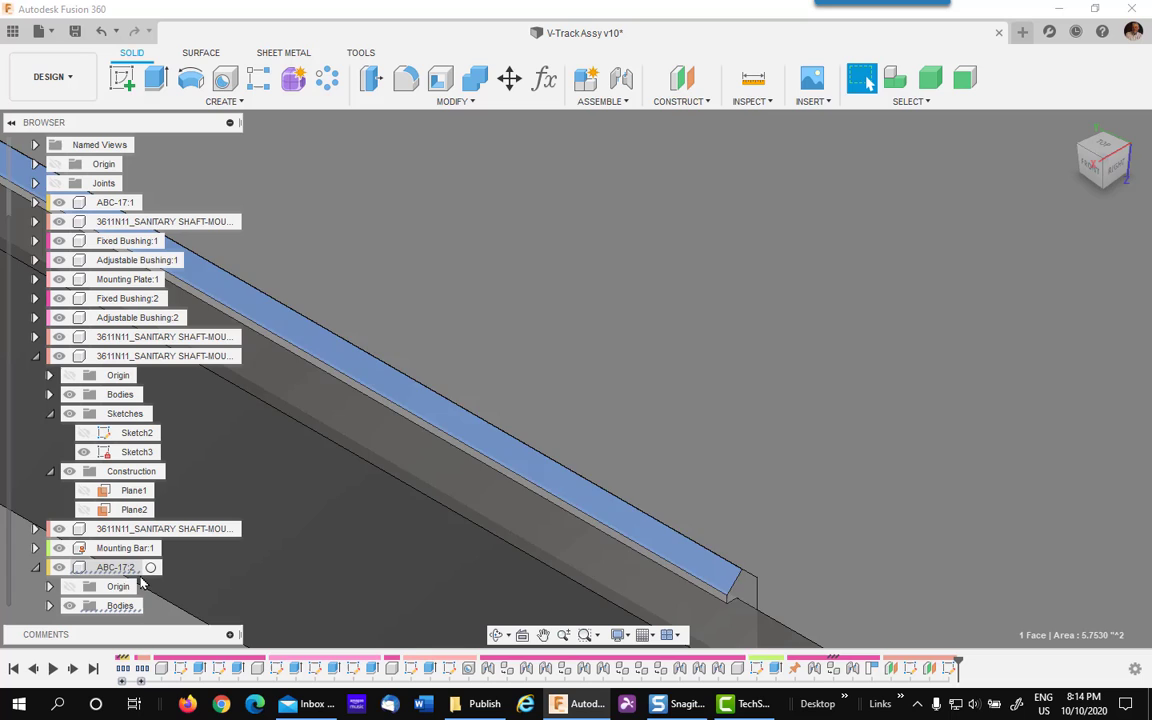
click(152, 568)
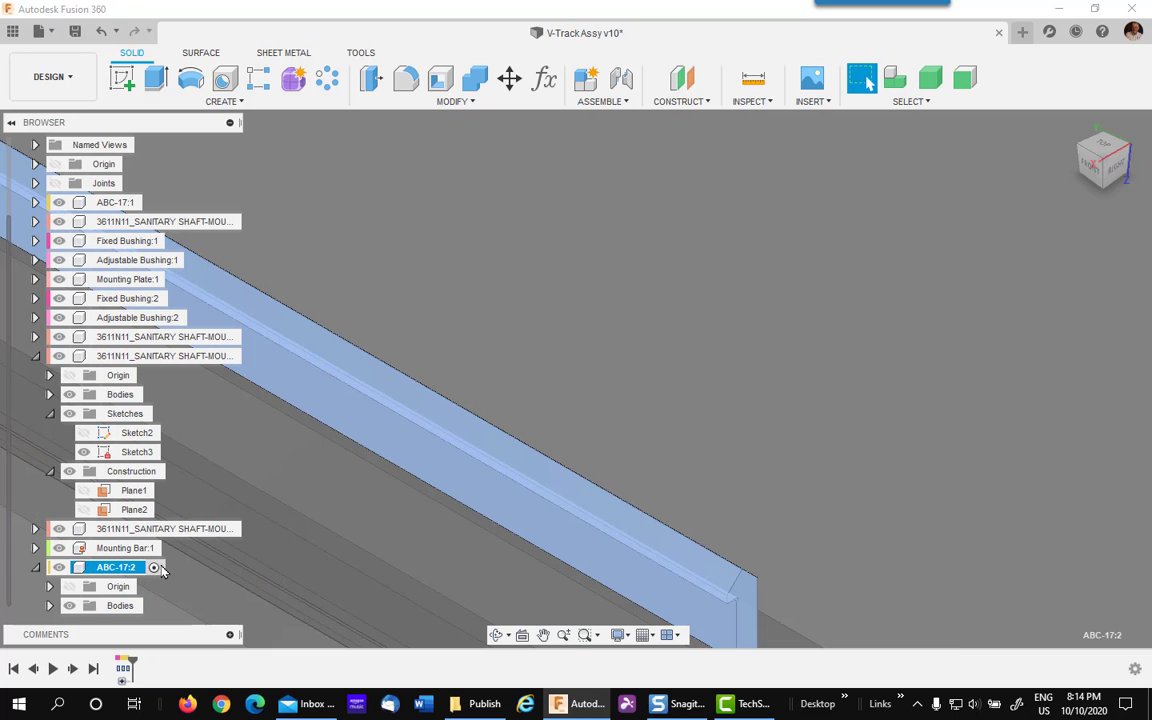
middle_drag(785, 350, 708, 226)
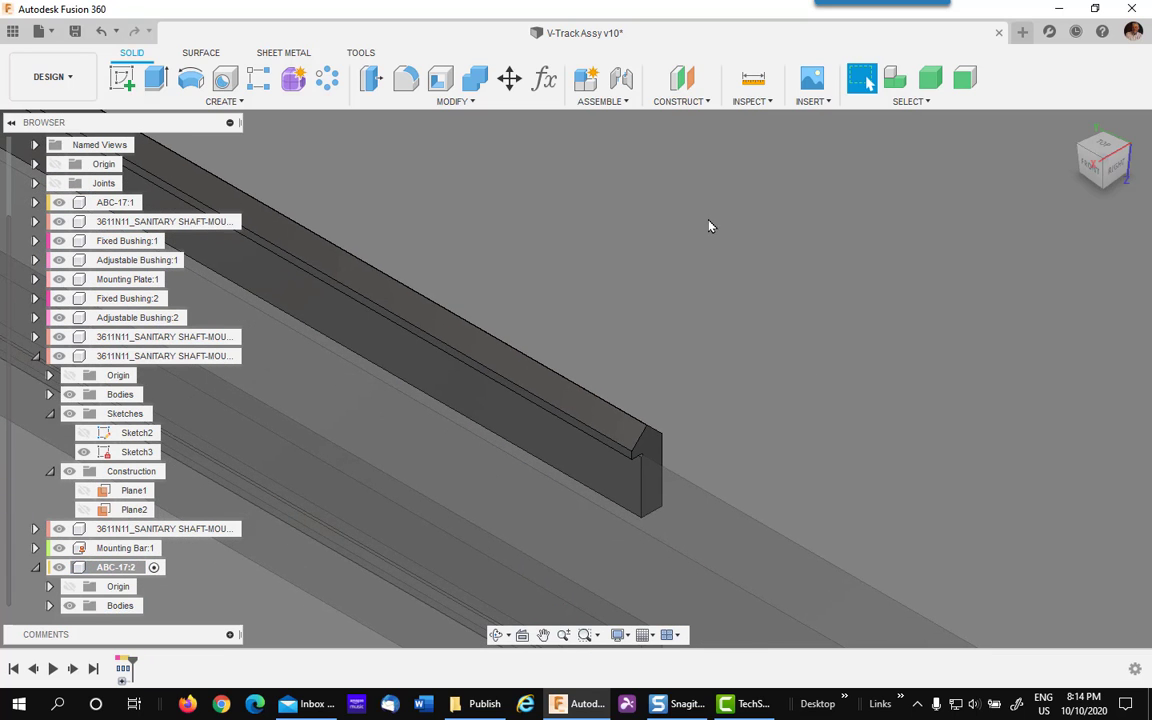
middle_drag(810, 353, 546, 372)
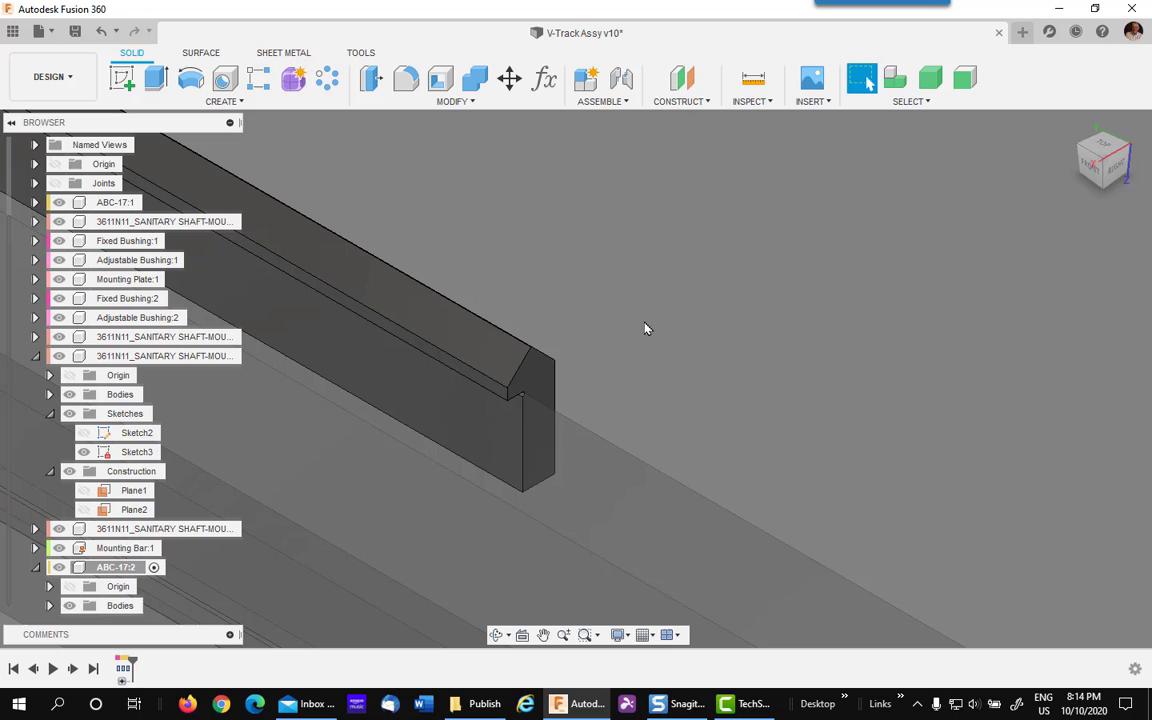
Step: Start a new sketch on the bar's end face and centre the profile in view
click(534, 384)
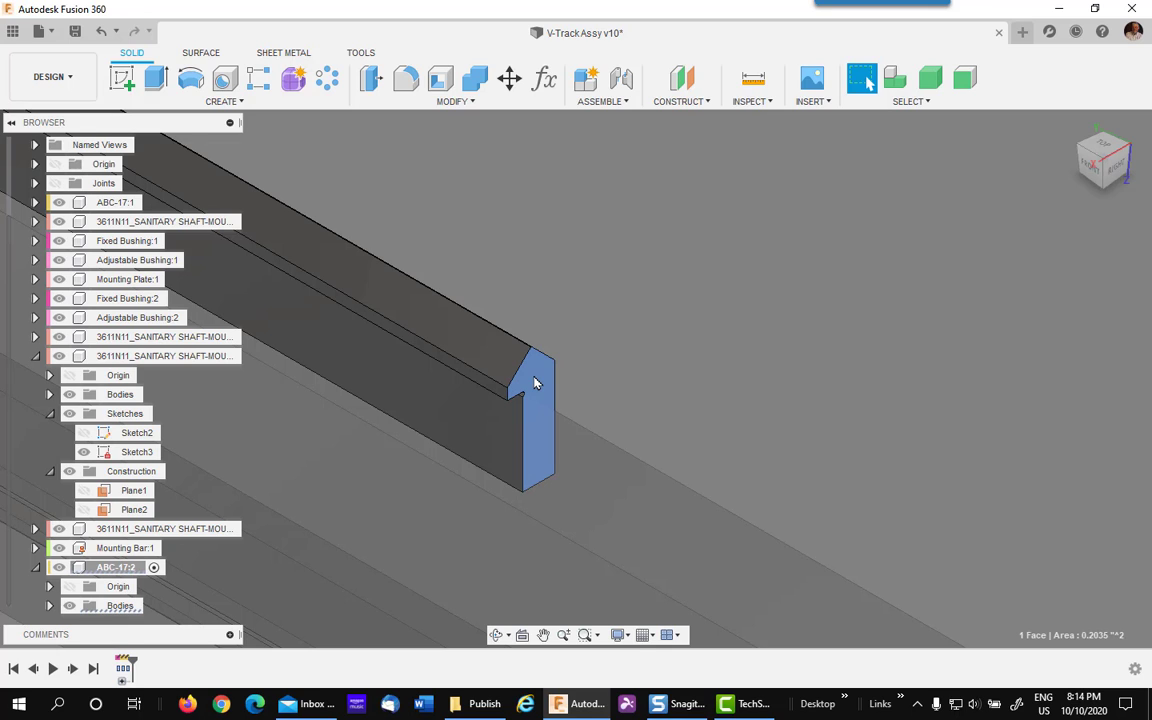
right_click(534, 384)
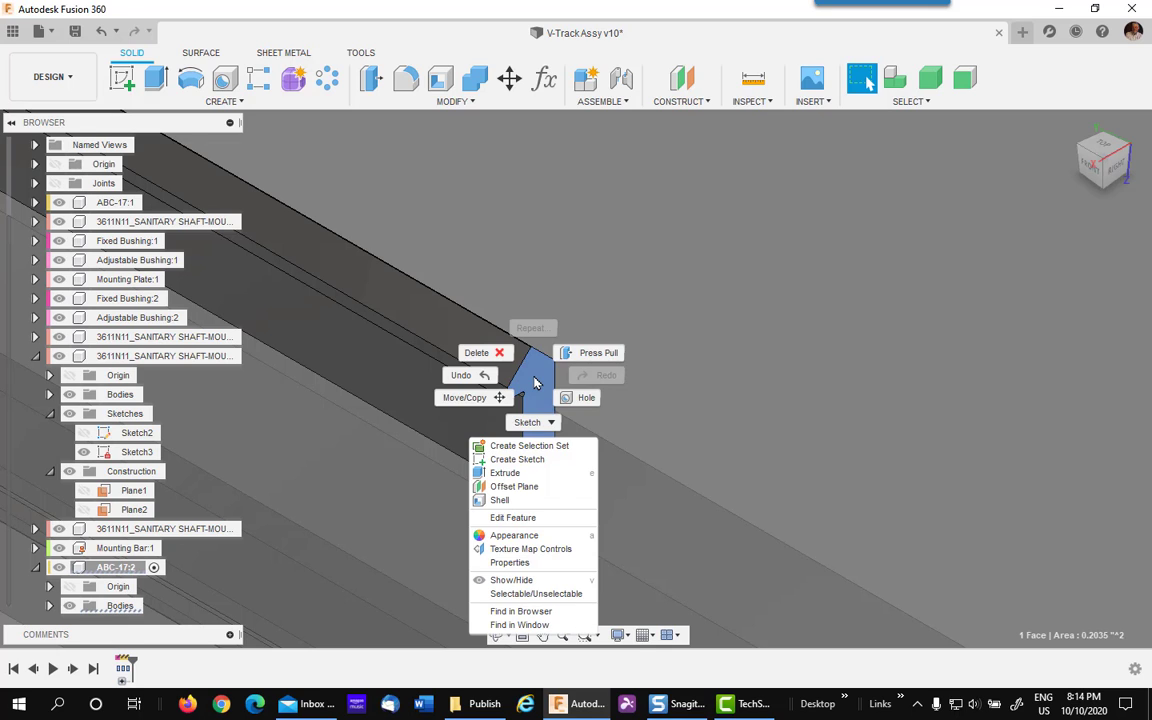
click(544, 460)
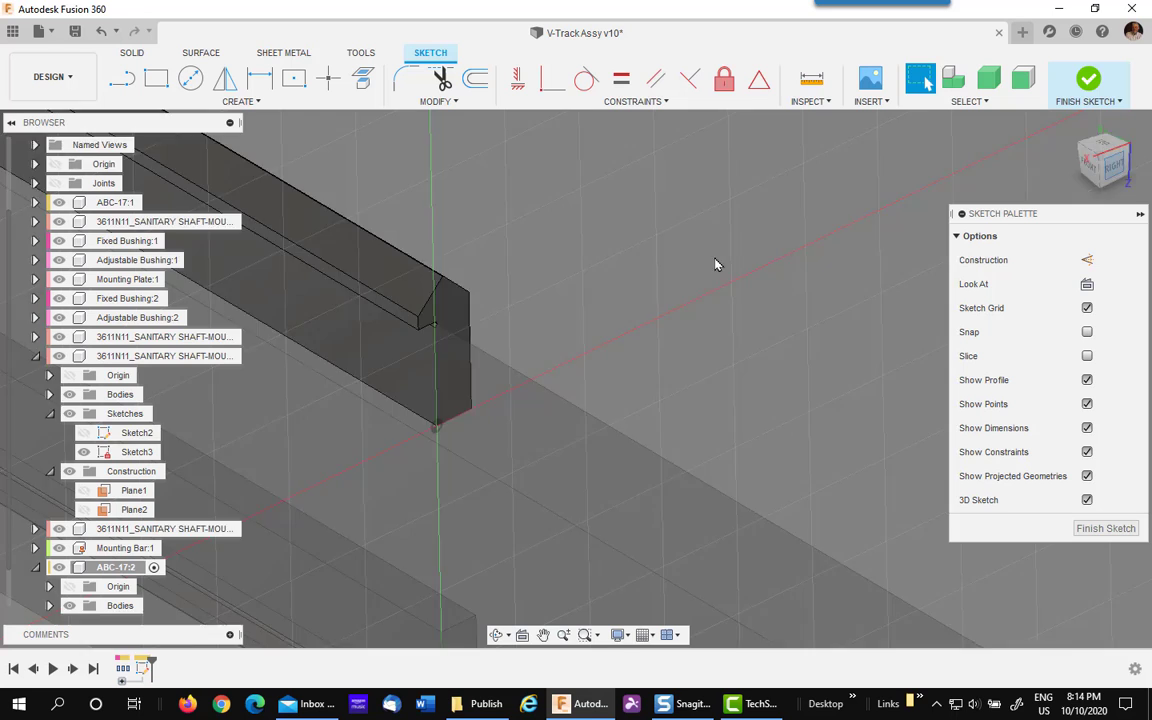
mouse_move(400, 320)
middle_down()
mouse_move(287, 210)
mouse_move(648, 501)
mouse_move(645, 470)
middle_up()
scroll(645, 470, up, 8)
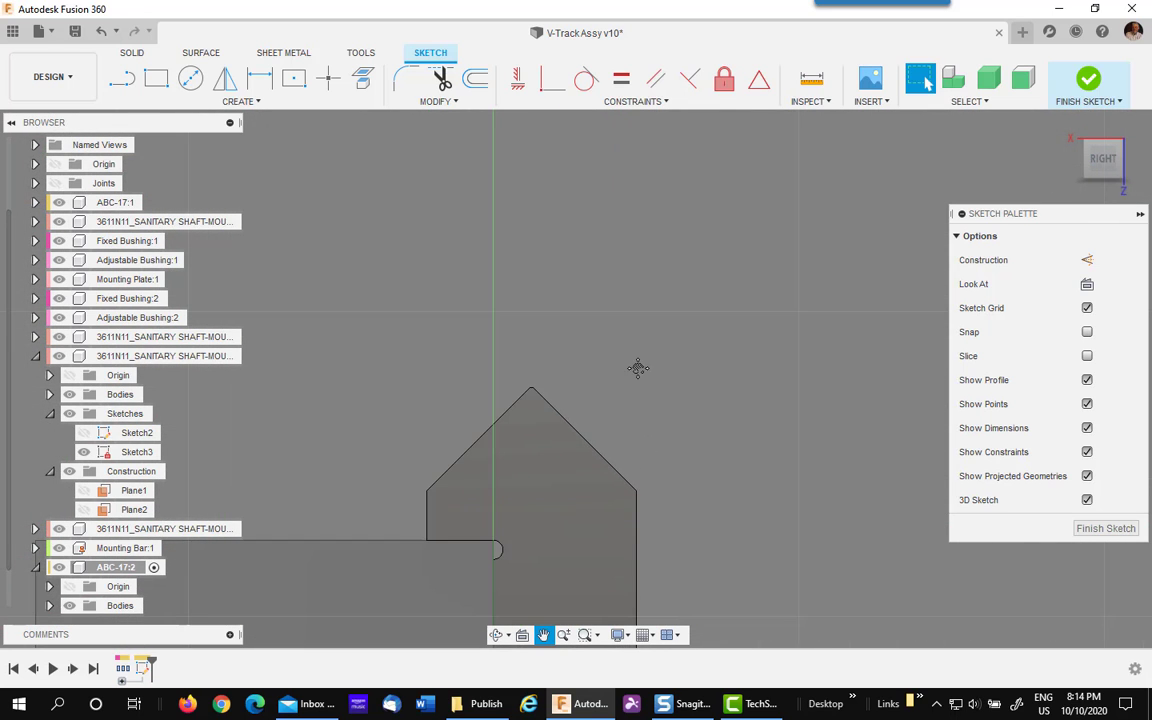
middle_drag(638, 368, 725, 249)
Step: Project the rail body's outline into the sketch using the Bodies filter
click(240, 101)
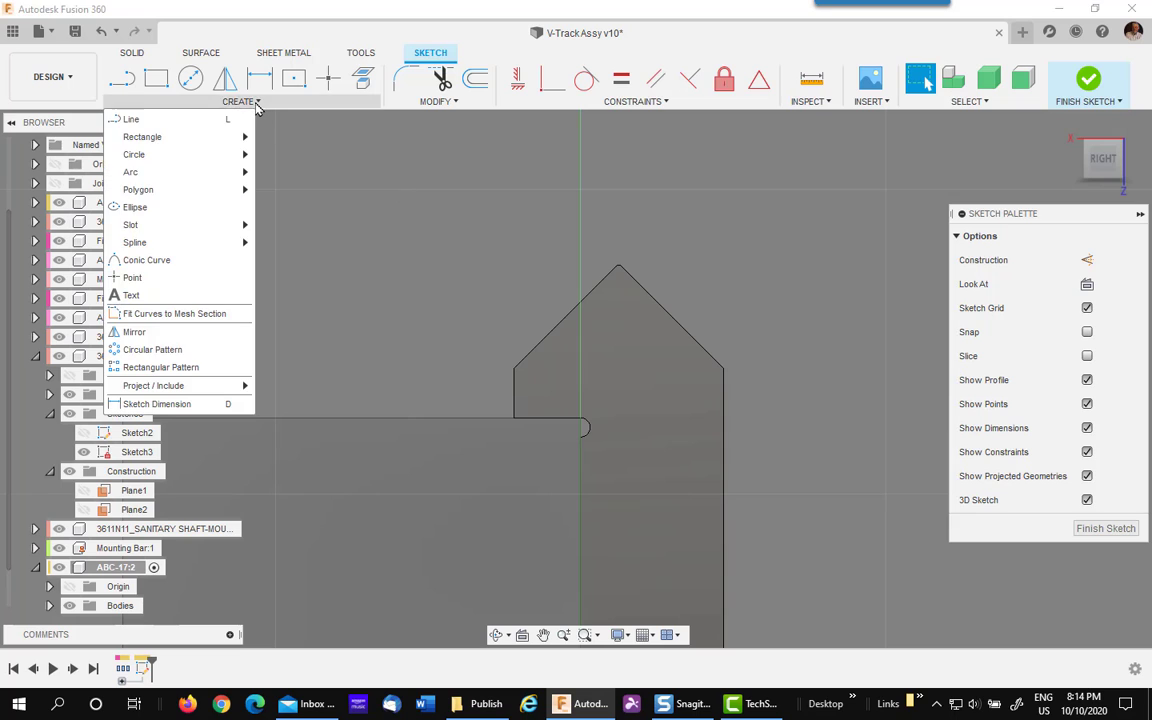
mouse_move(193, 388)
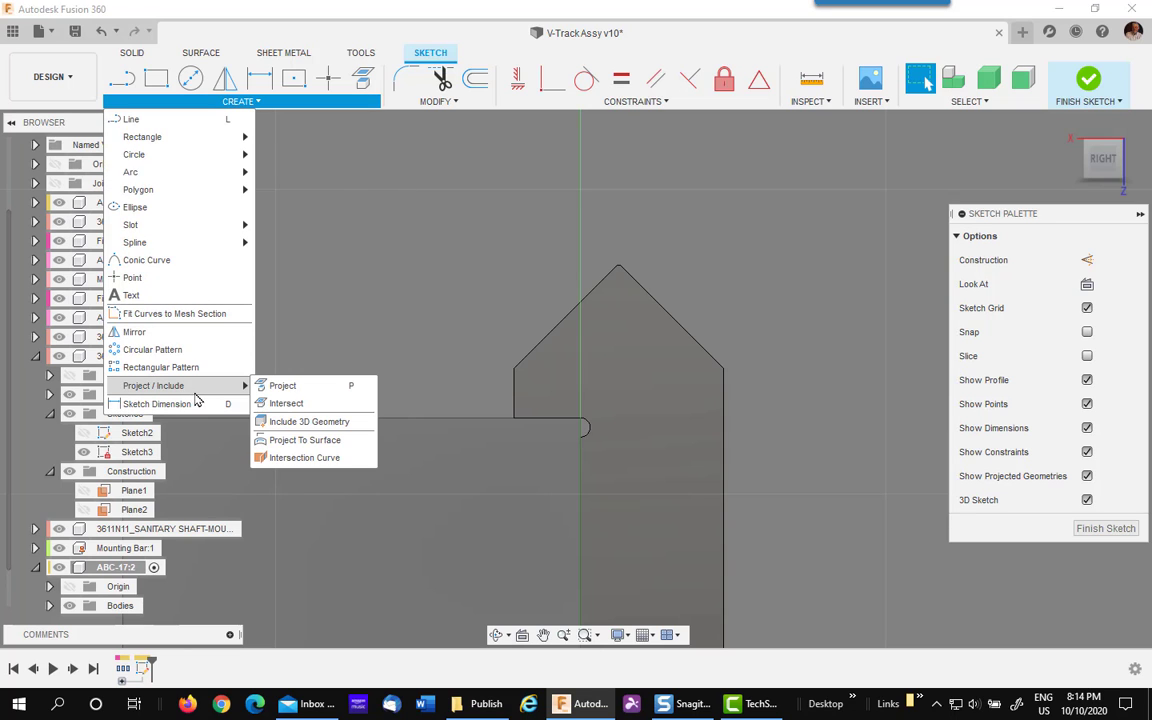
click(284, 386)
click(1061, 261)
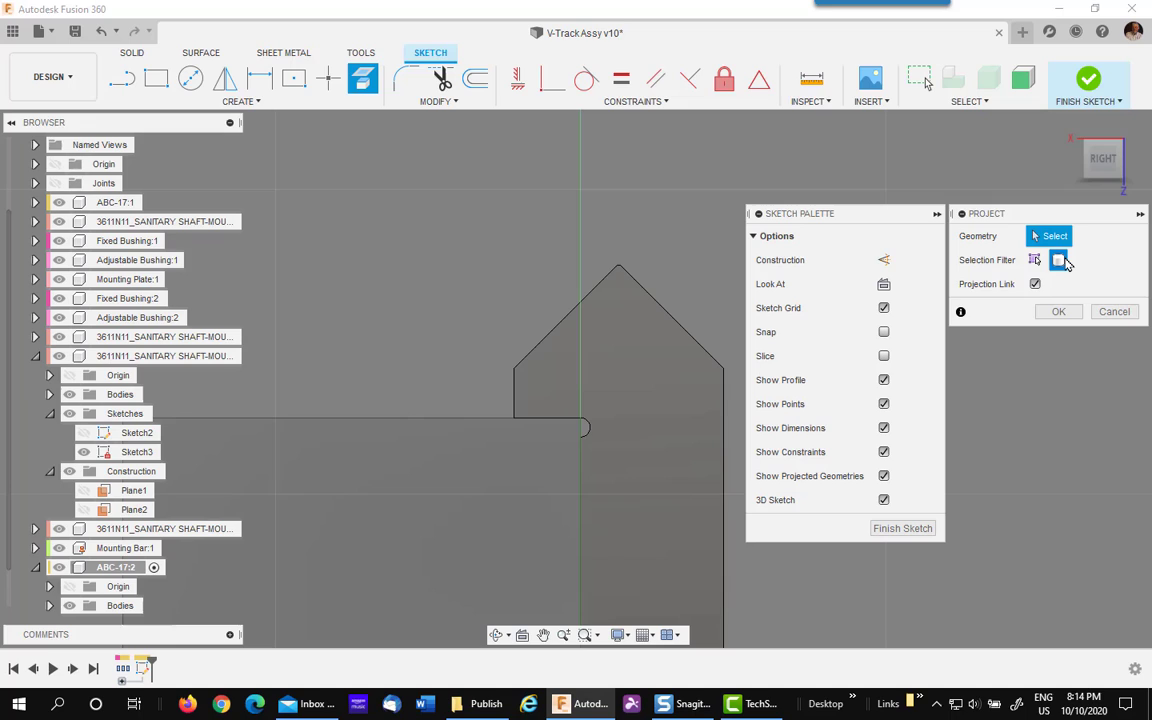
click(640, 342)
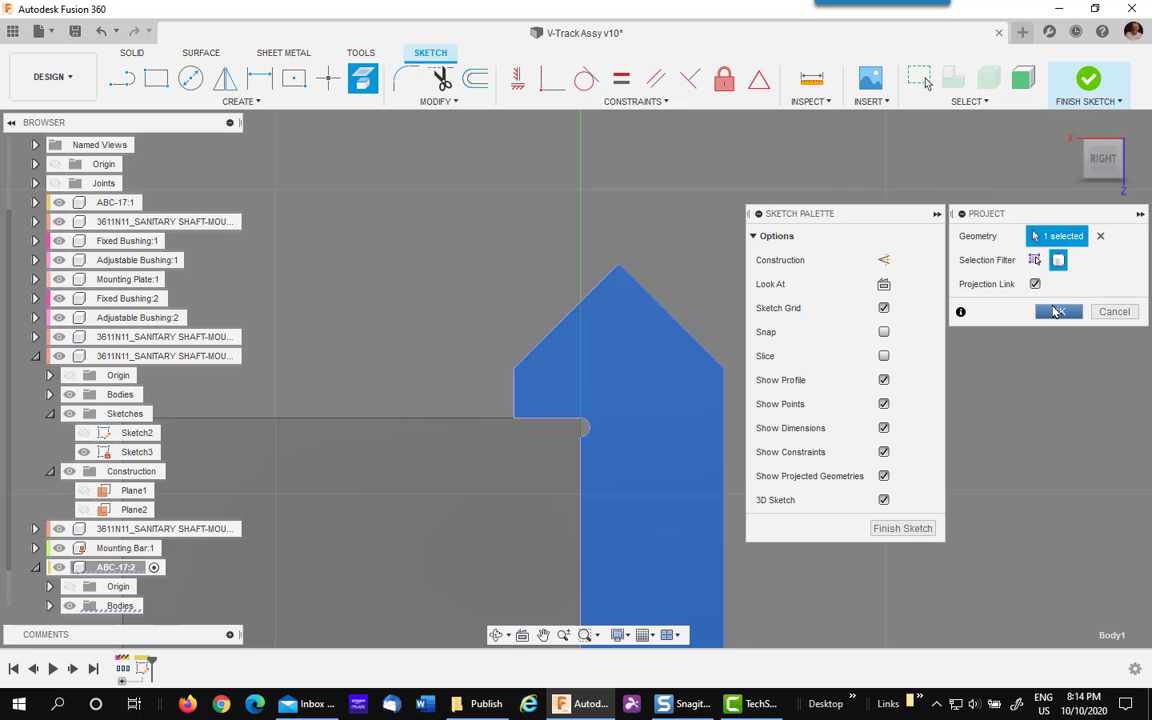
click(1058, 311)
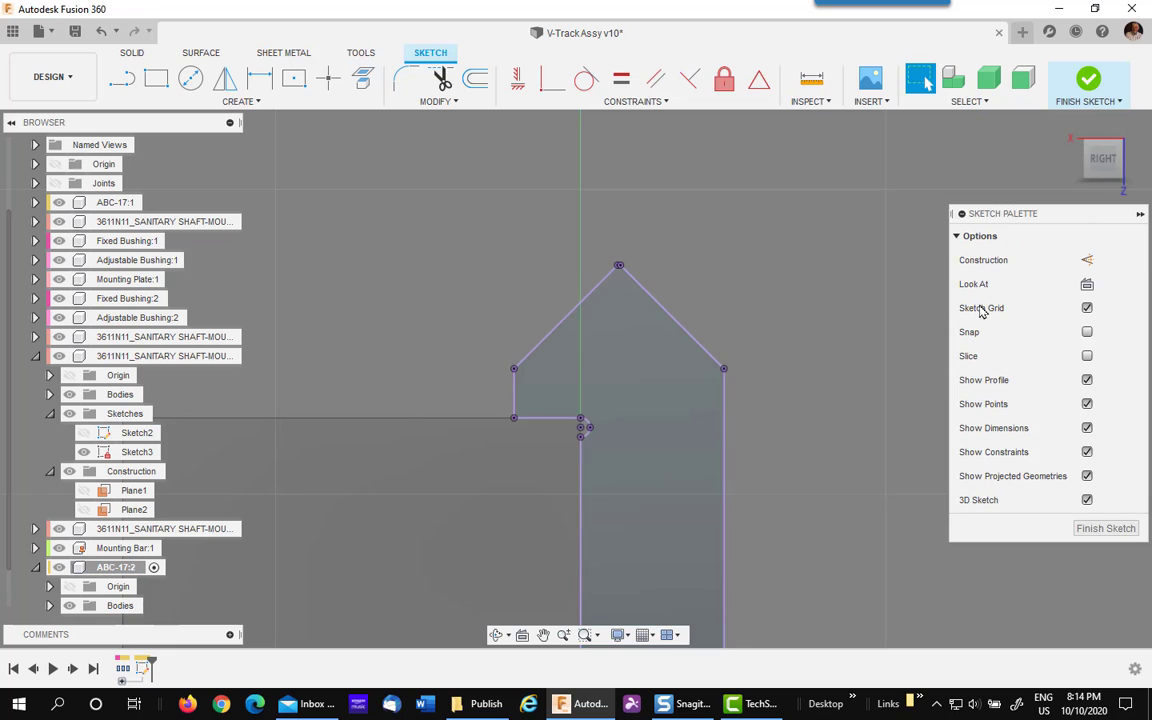
Step: Draw construction lines along the left and right V slopes, extending past the apex
scroll(630, 300, up, 6)
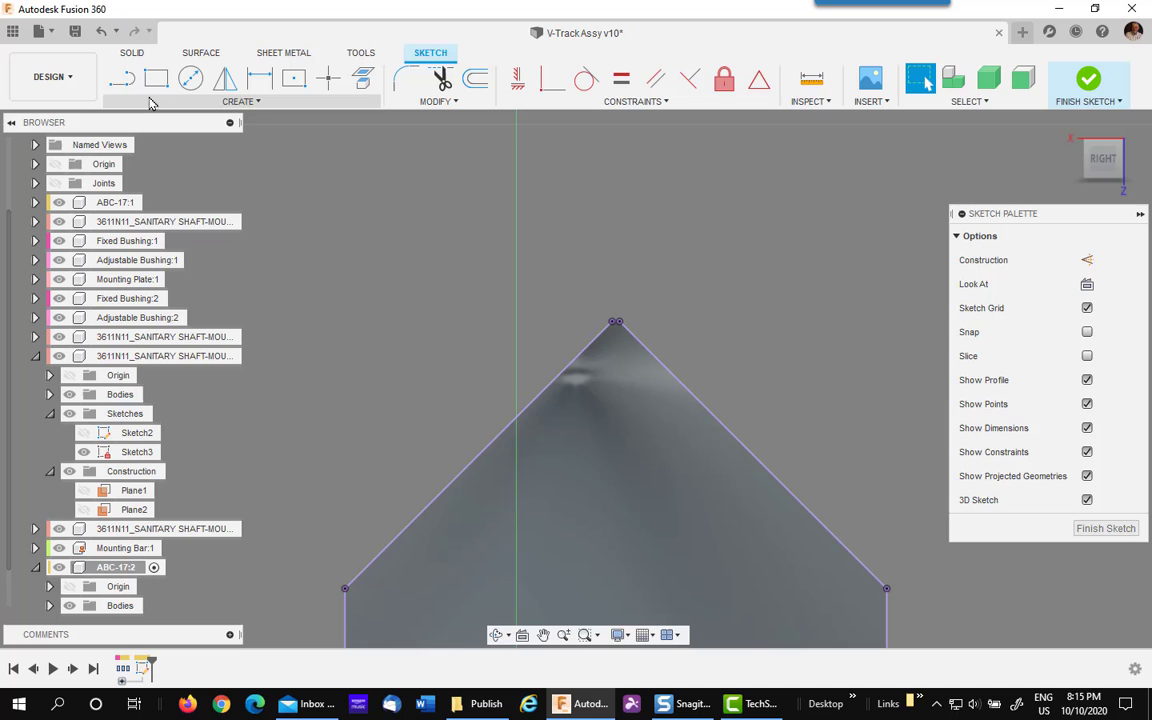
click(122, 78)
click(1087, 260)
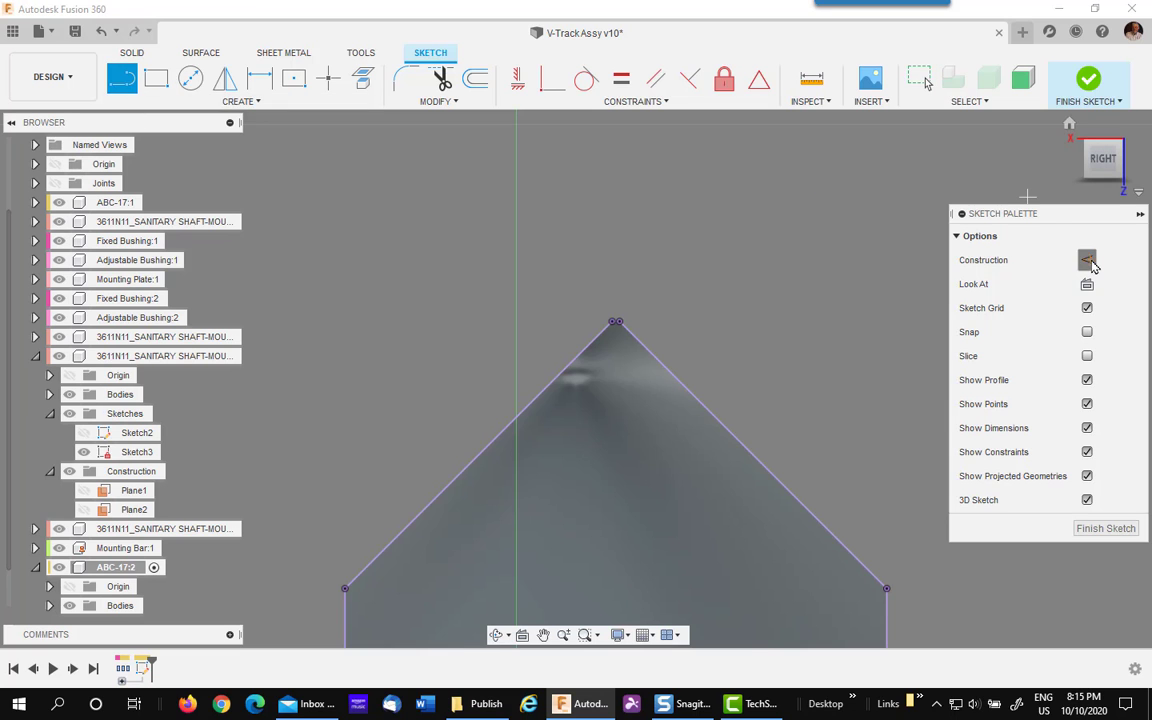
click(344, 589)
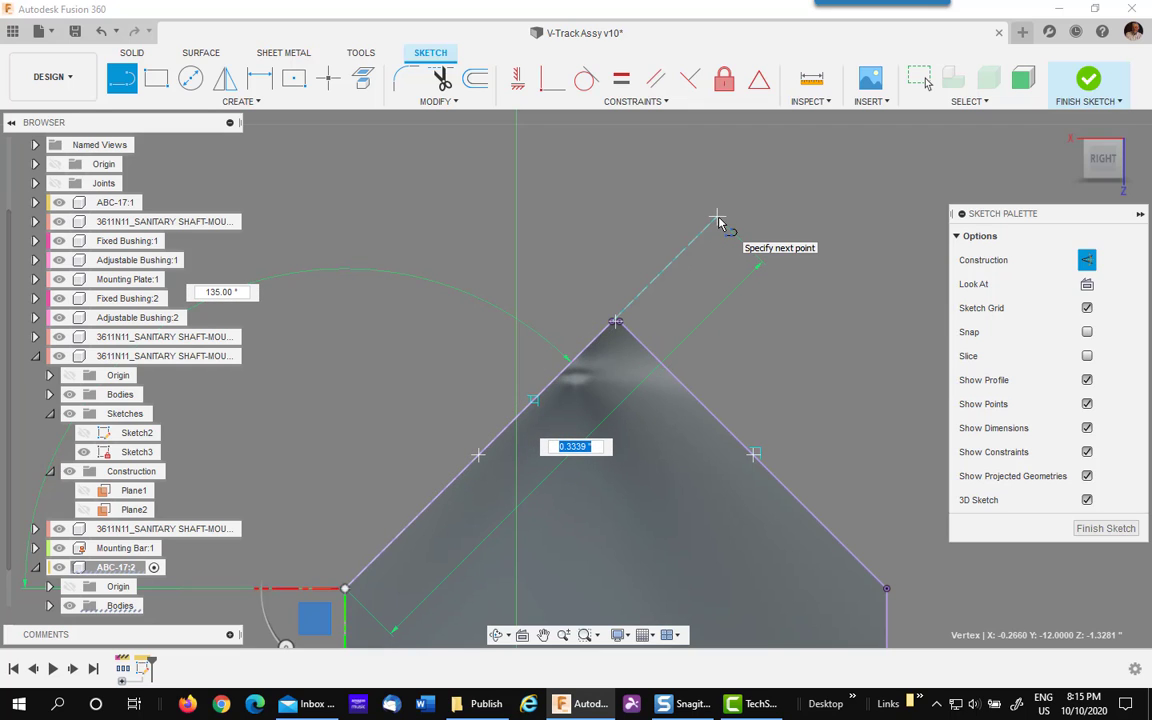
click(717, 218)
key(Escape)
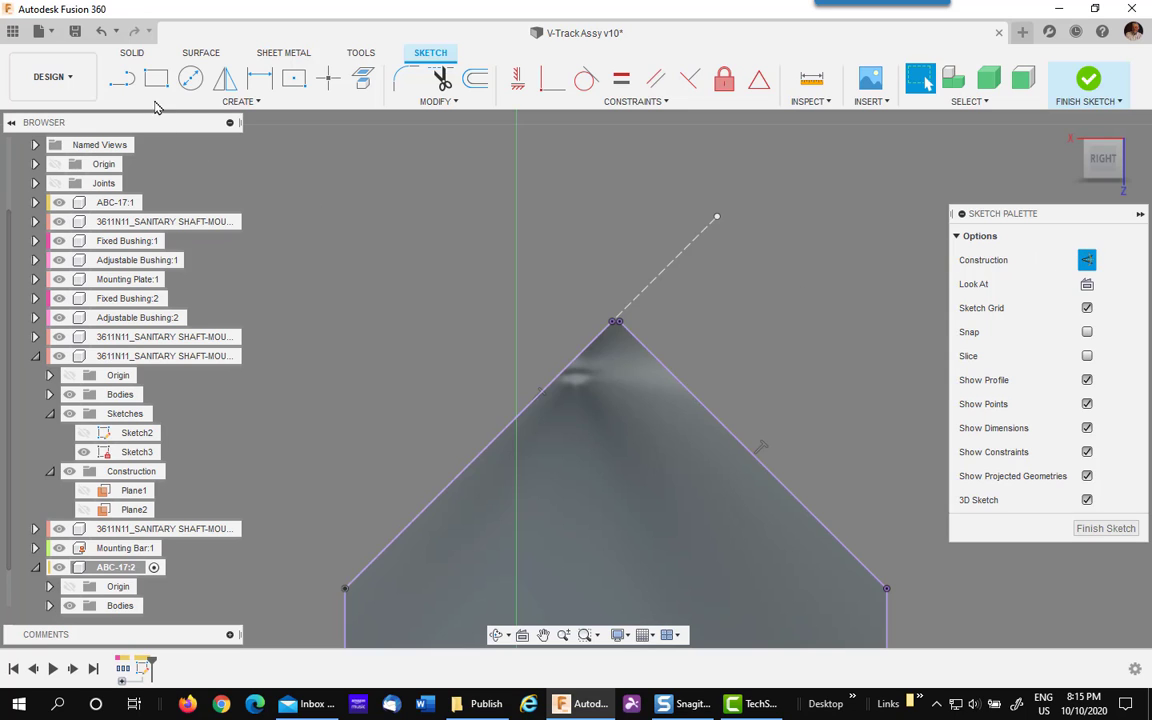
click(122, 78)
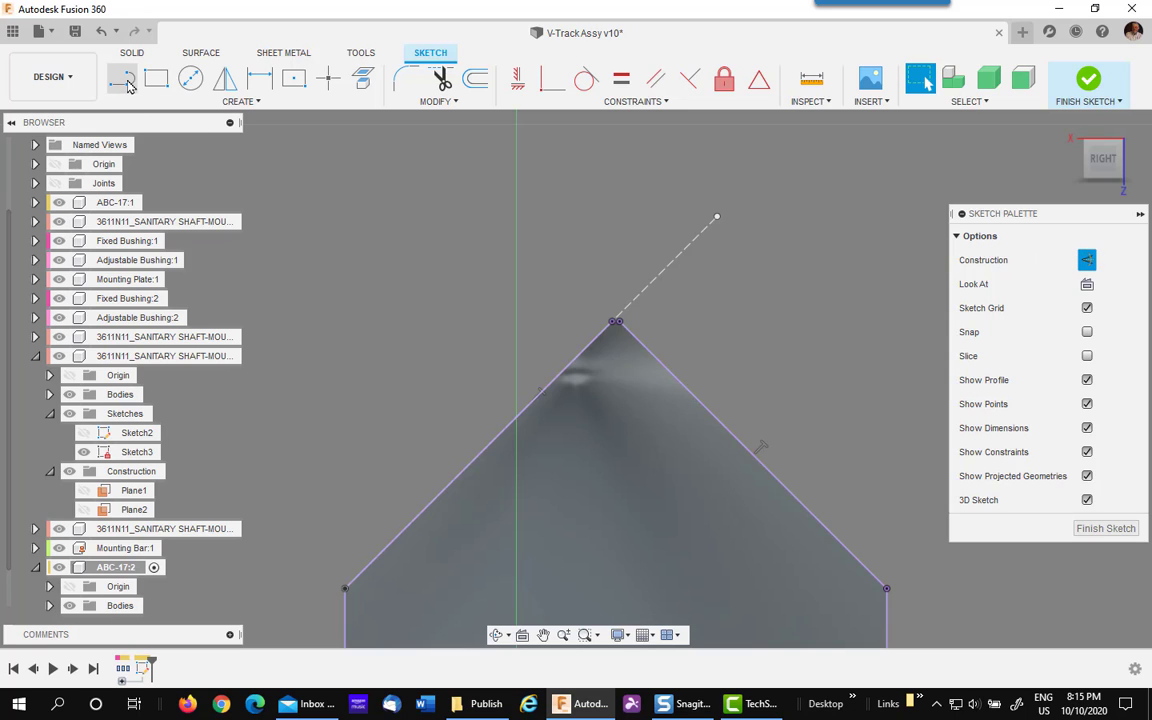
click(887, 589)
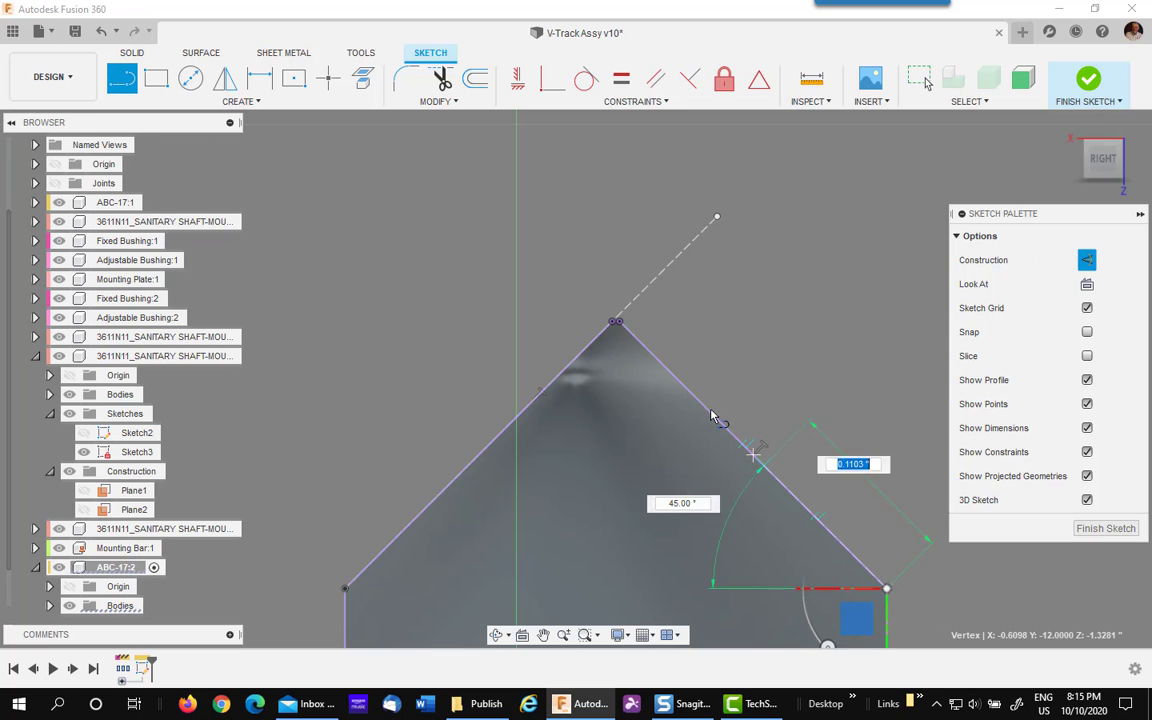
click(557, 263)
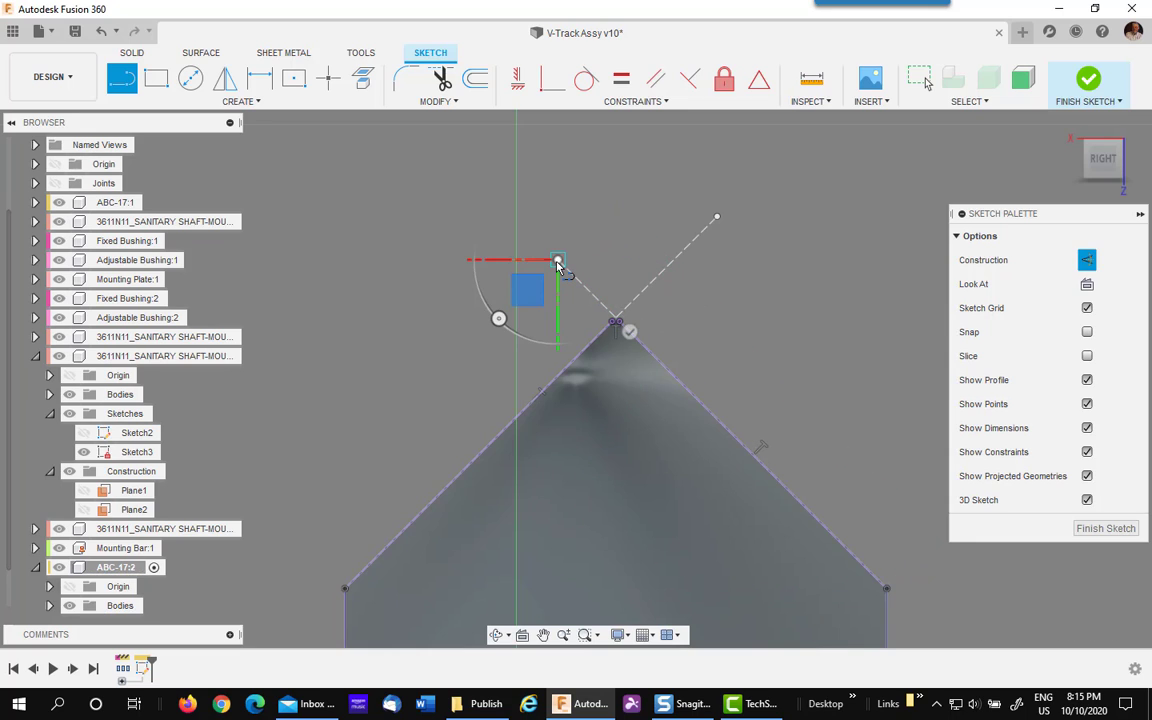
key(Escape)
Step: Place a sketch point where the two construction lines cross, then finish the sketch
scroll(729, 347, up, 1)
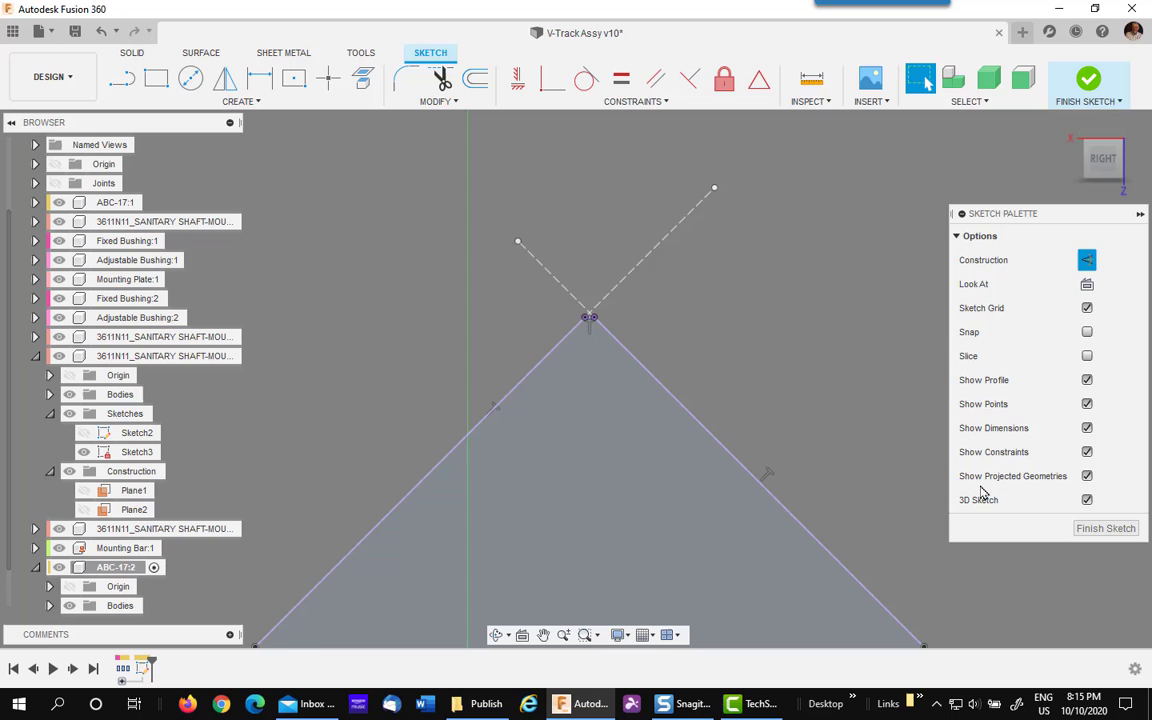
scroll(560, 285, up, 3)
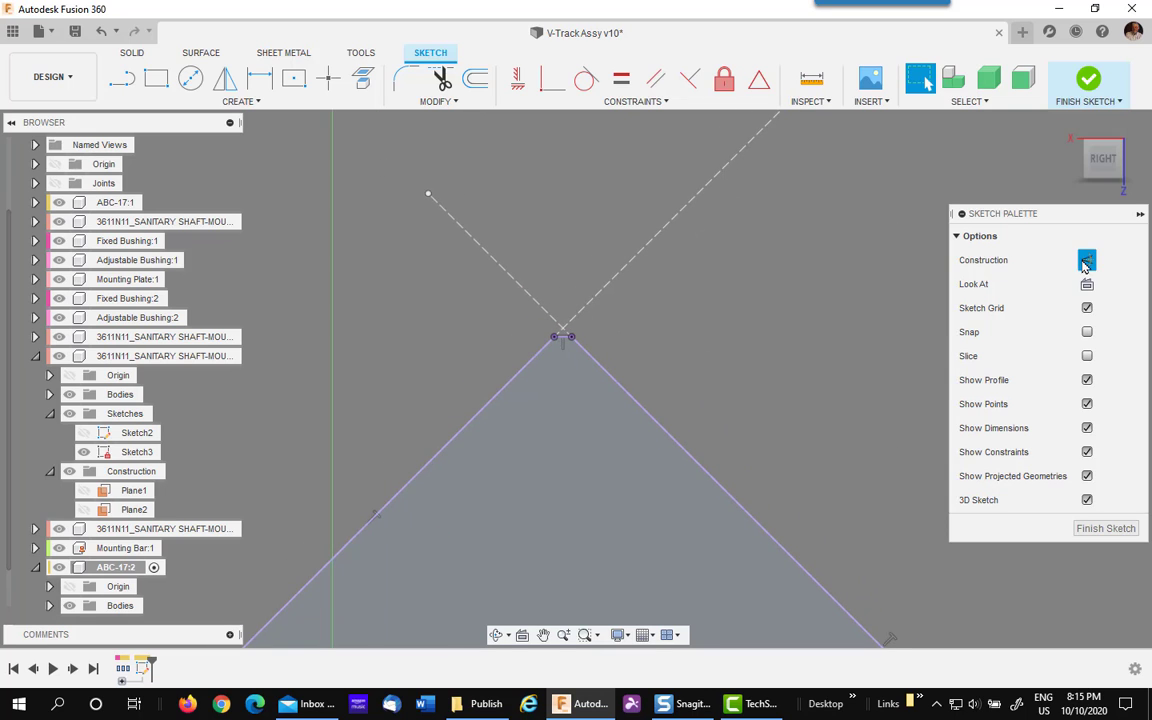
click(329, 80)
scroll(585, 330, up, 4)
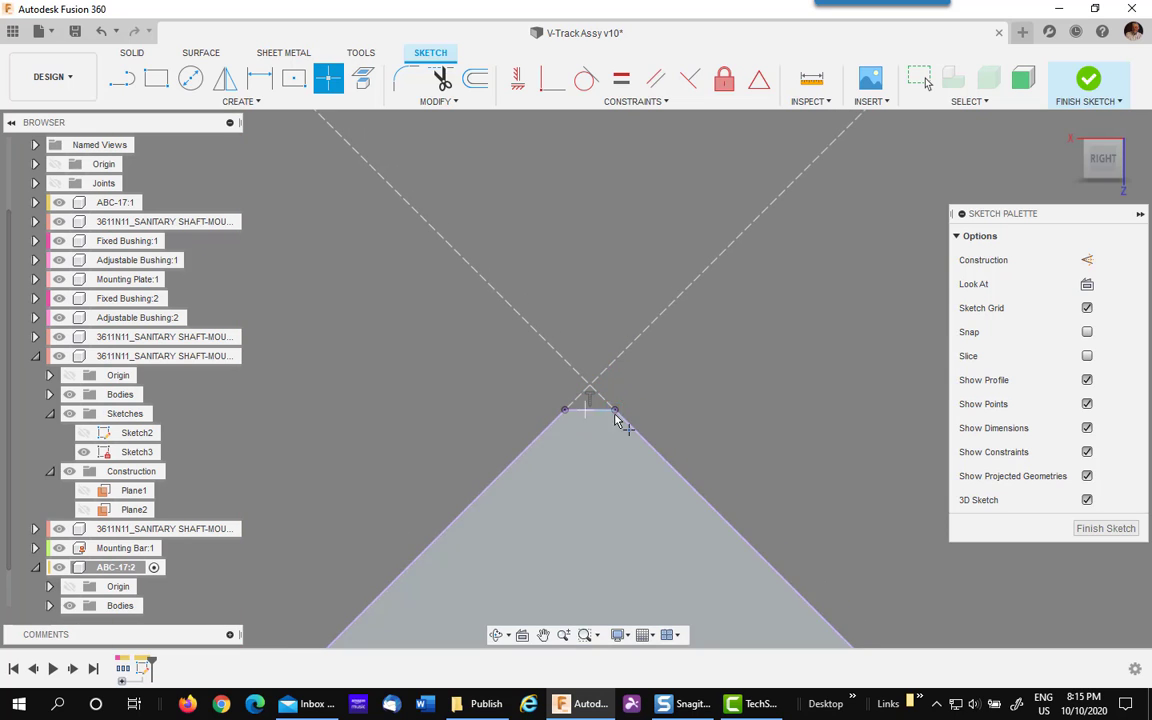
click(590, 396)
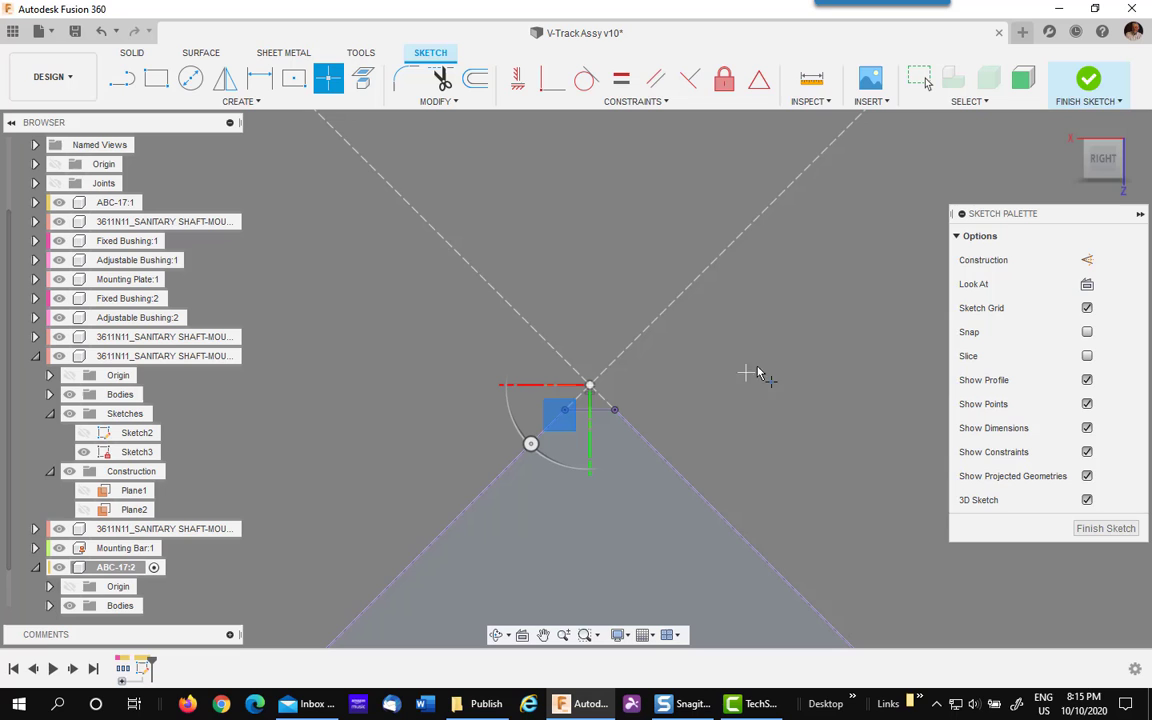
click(1089, 82)
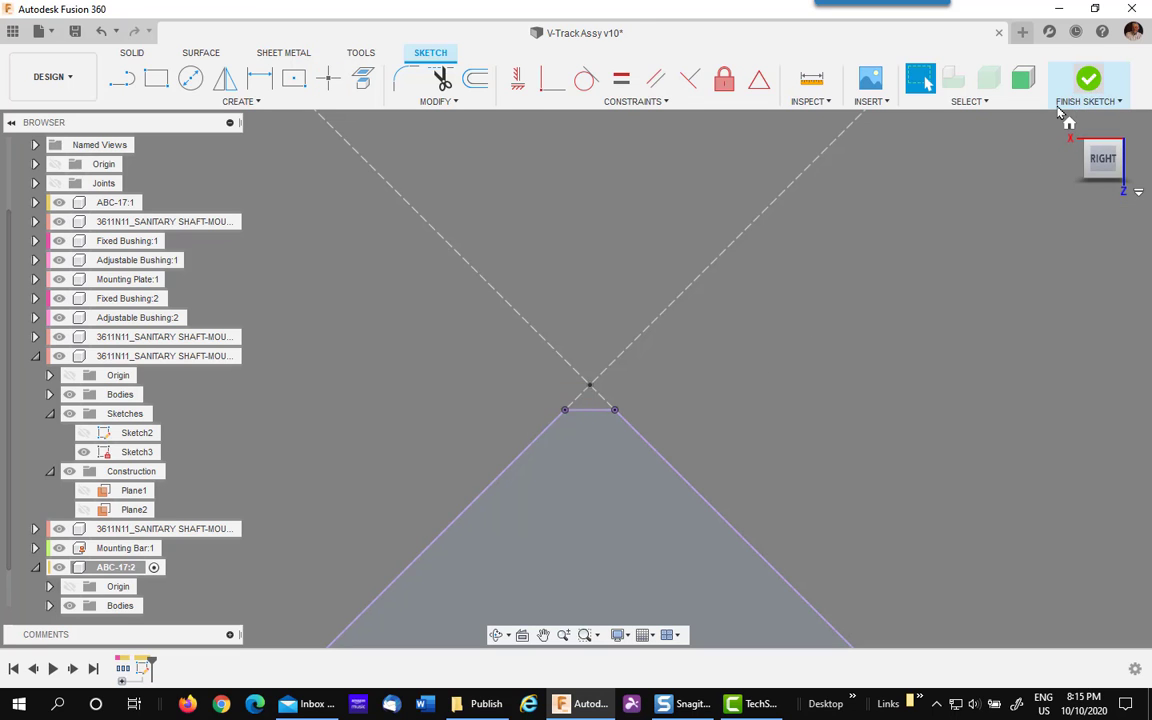
Step: Measure from the bar's lower face to the V apex point, reading 0.2524 in
scroll(876, 402, down, 4)
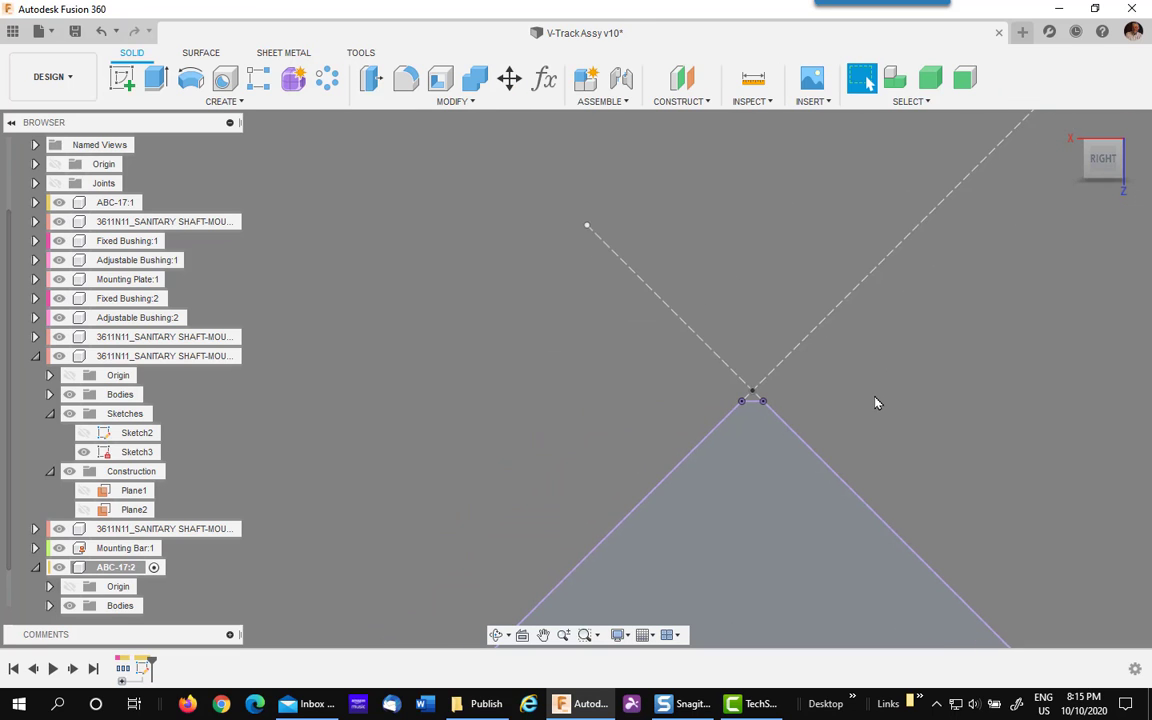
middle_drag(876, 402, 764, 300)
scroll(794, 312, down, 1)
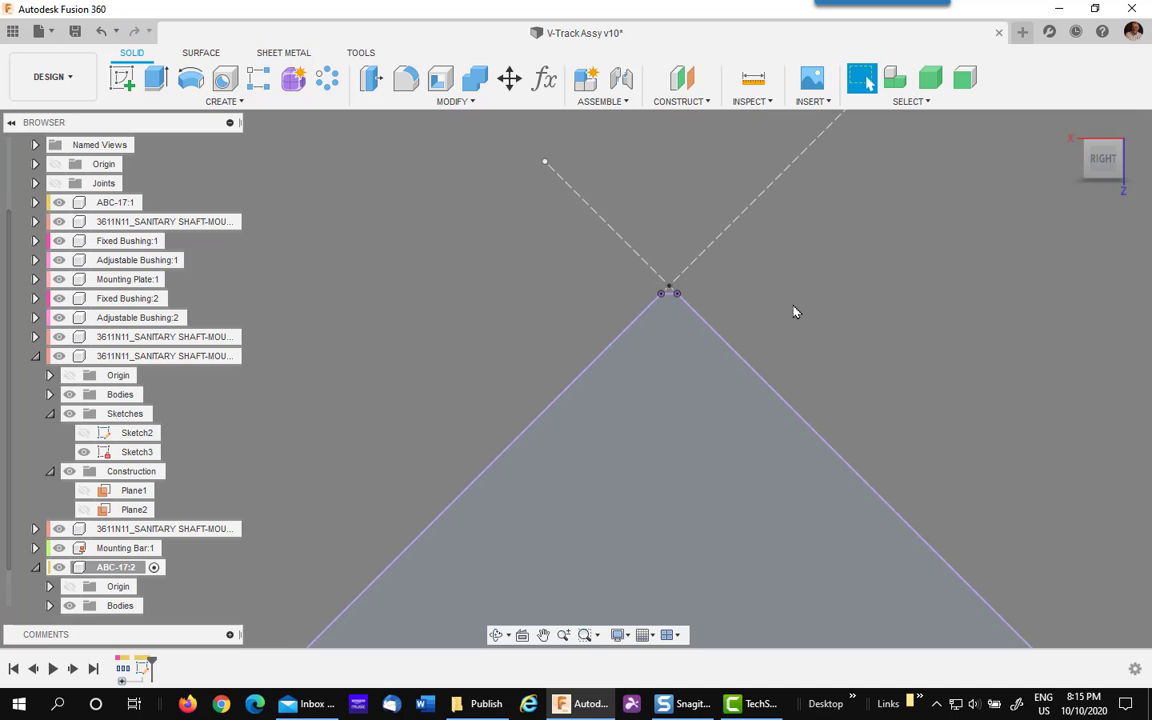
shift+middle_drag(794, 316, 774, 239)
mouse_move(788, 312)
shift+middle_down()
mouse_move(800, 293)
mouse_move(798, 316)
mouse_move(797, 226)
mouse_move(800, 247)
shift+middle_up()
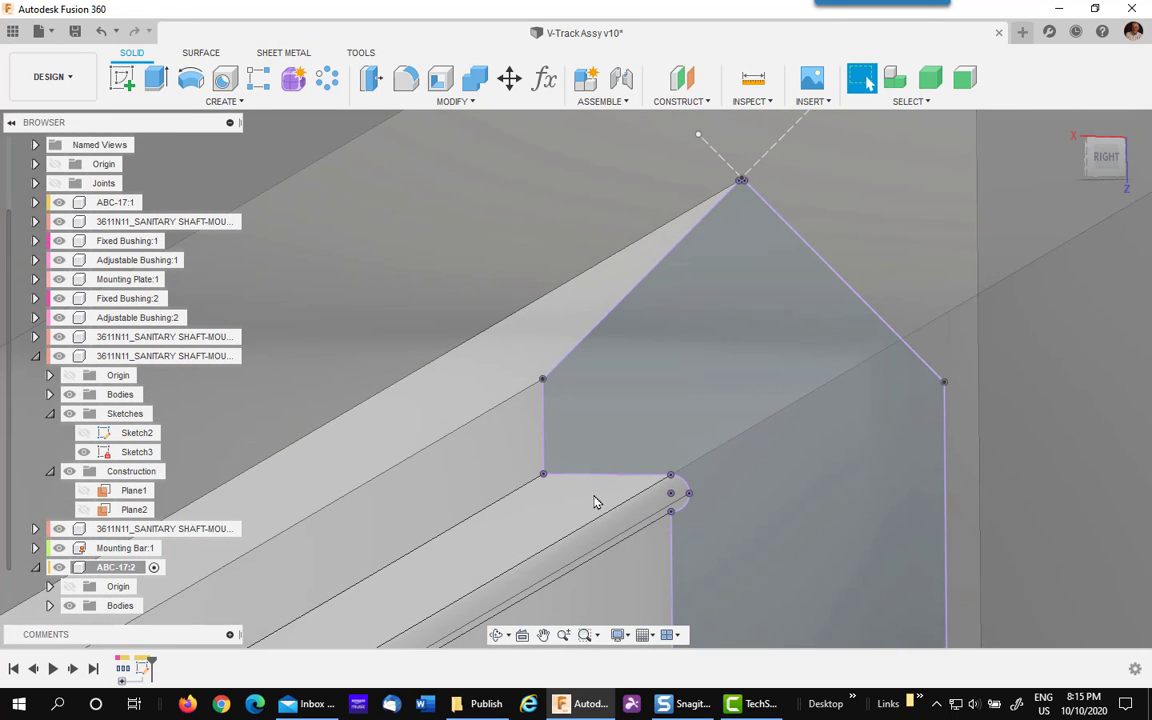
click(753, 78)
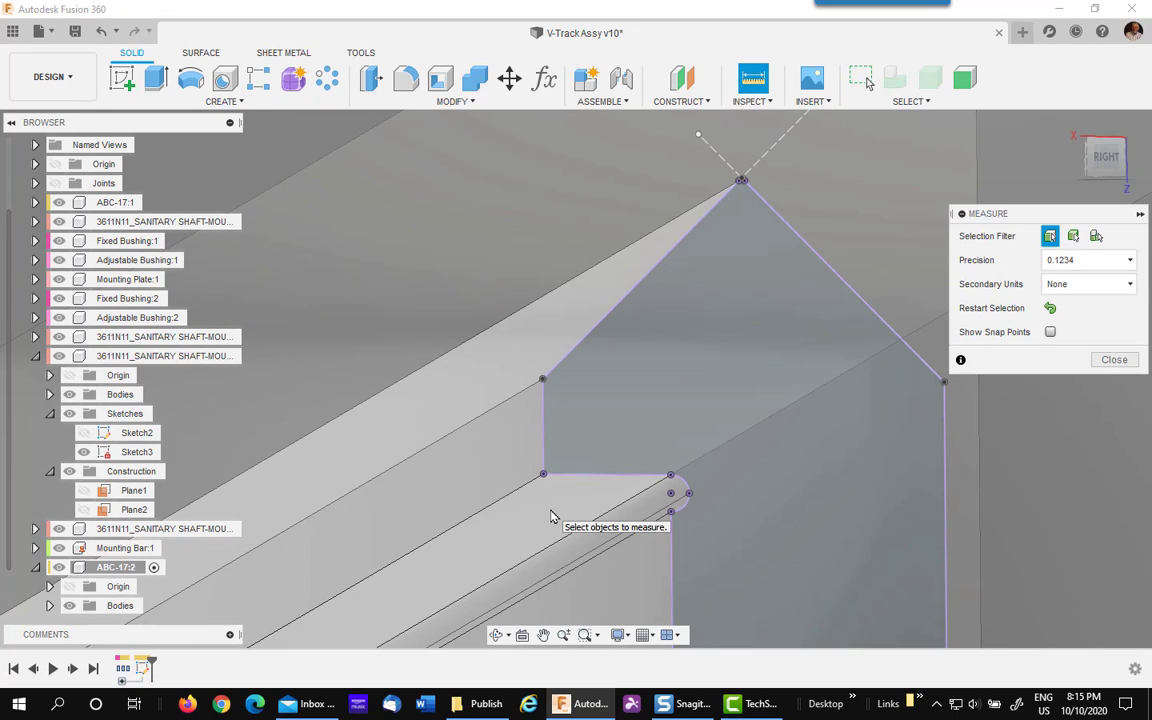
click(550, 516)
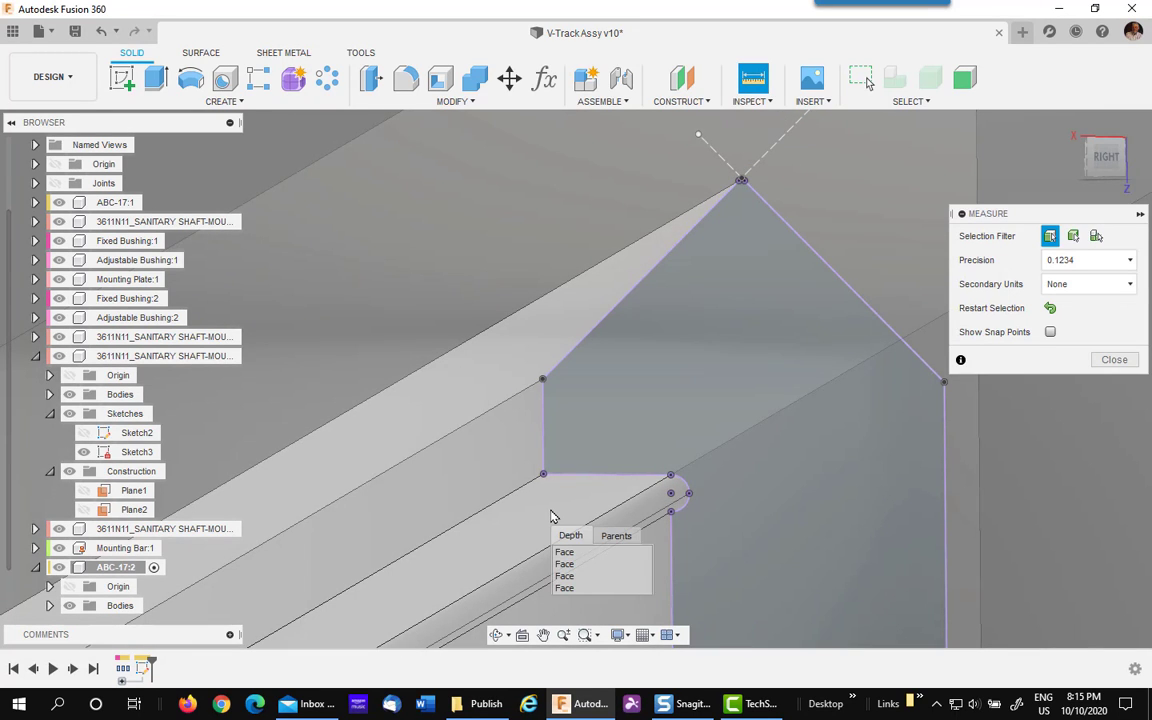
click(575, 577)
scroll(750, 175, up, 2)
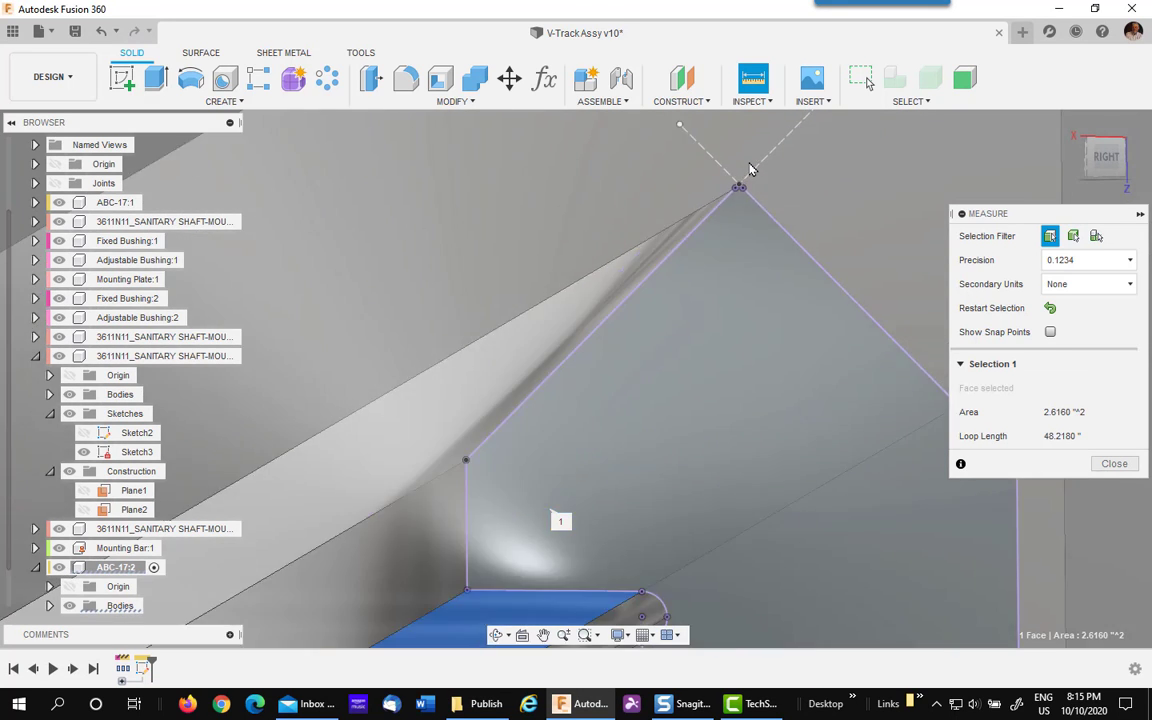
scroll(750, 172, up, 2)
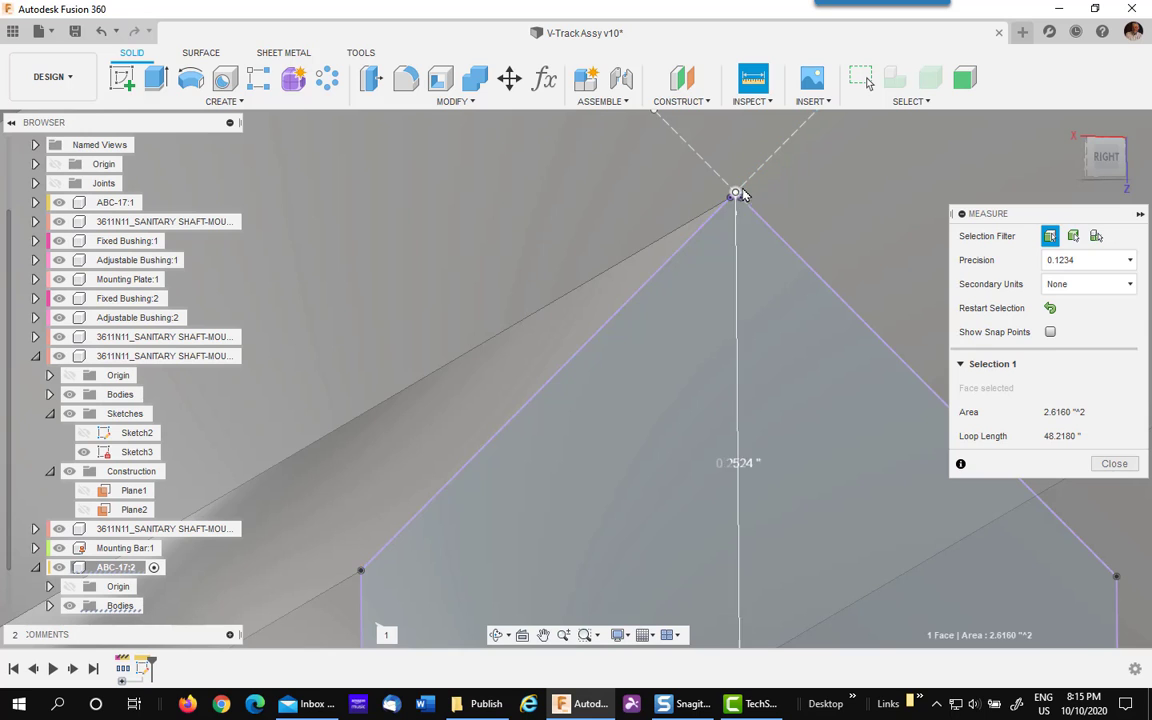
click(737, 194)
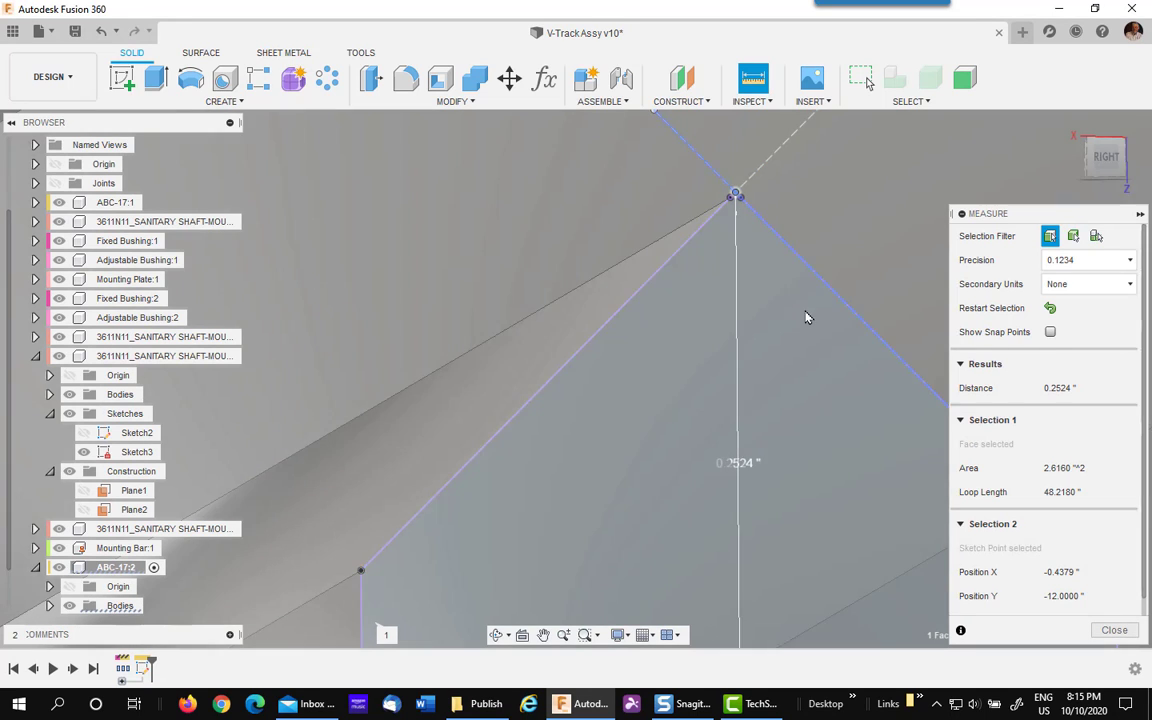
click(1063, 391)
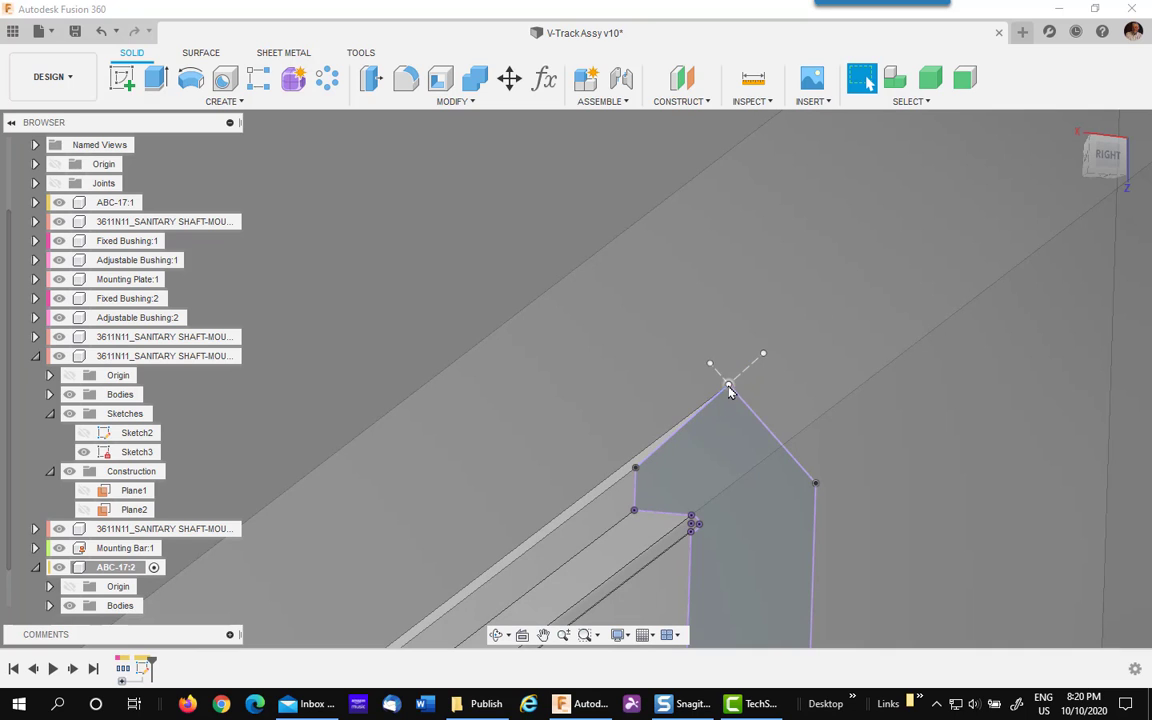
Step: Create an offset construction plane from the bar face at -0.2524 in
click(683, 80)
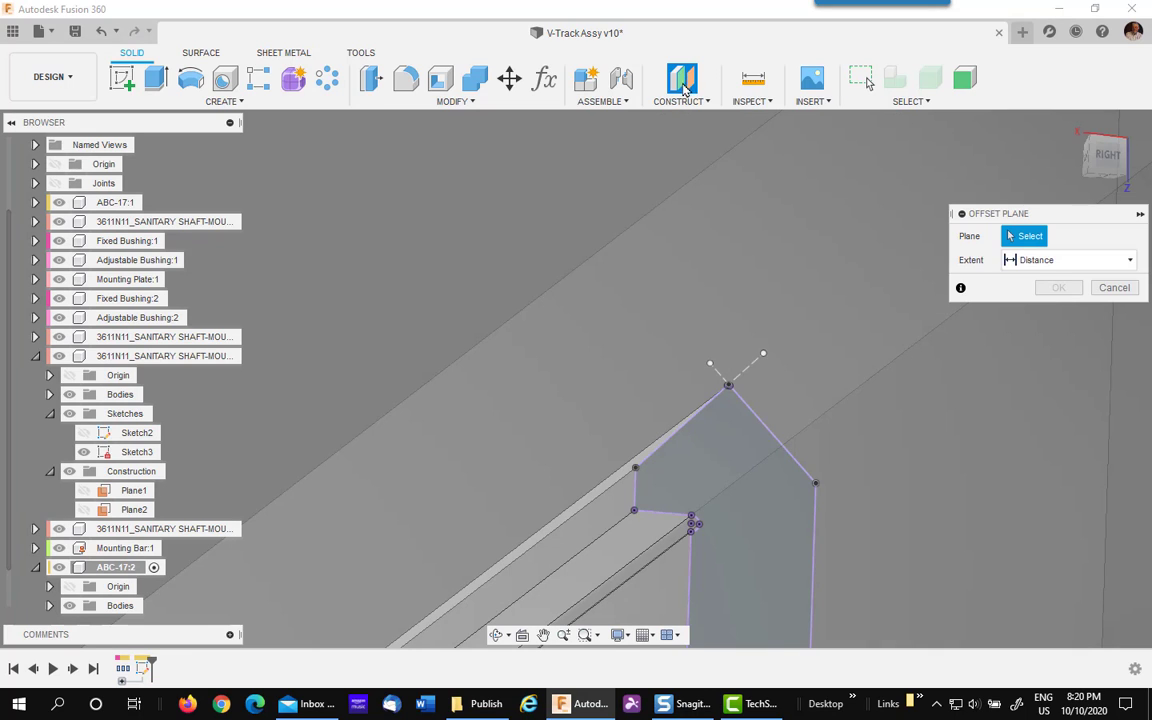
click(651, 527)
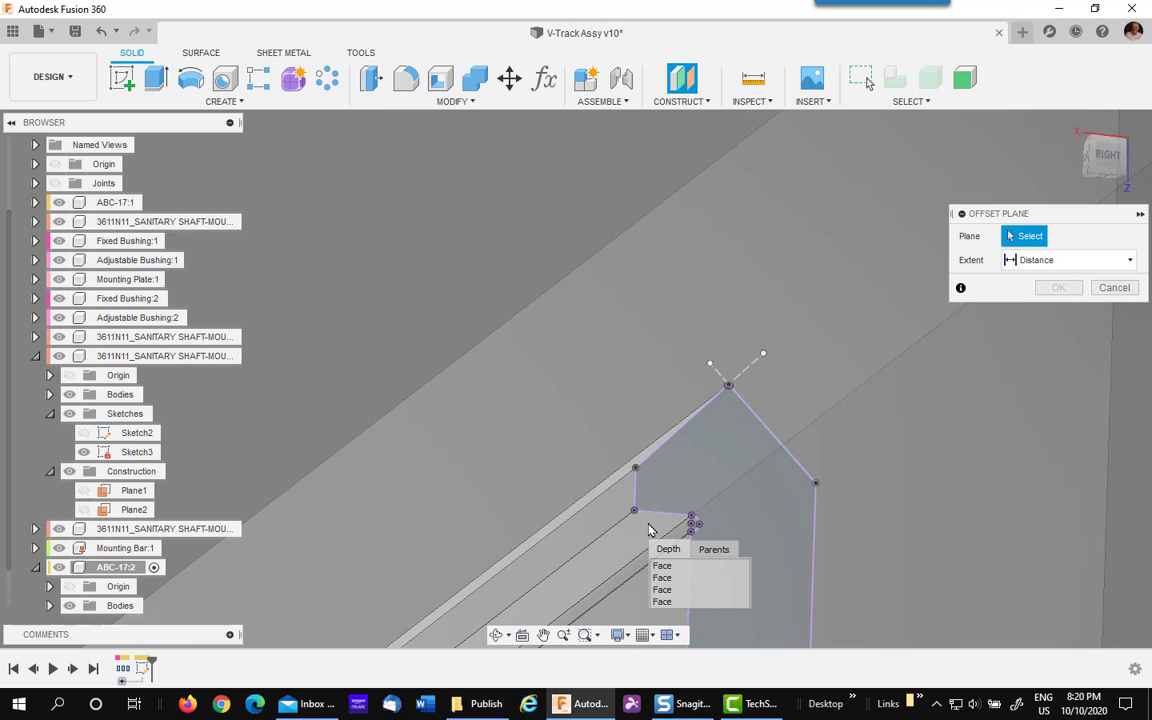
click(665, 578)
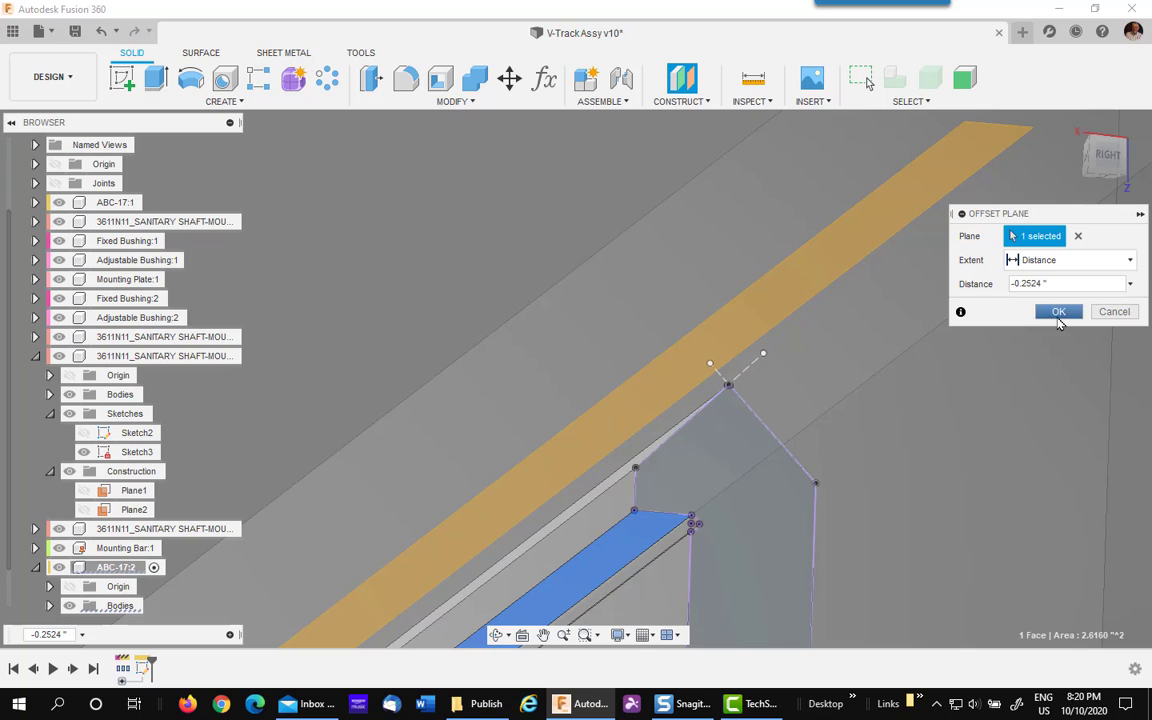
click(1057, 312)
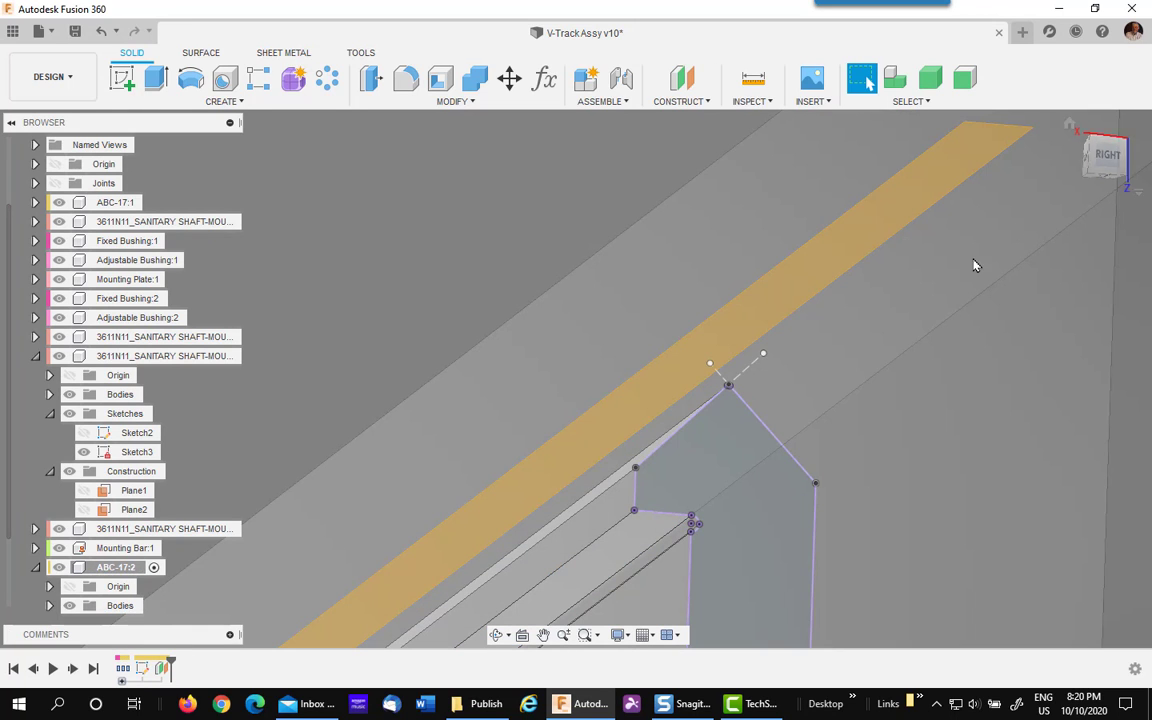
Step: Select the new offset plane and view the profile from the RIGHT
click(827, 336)
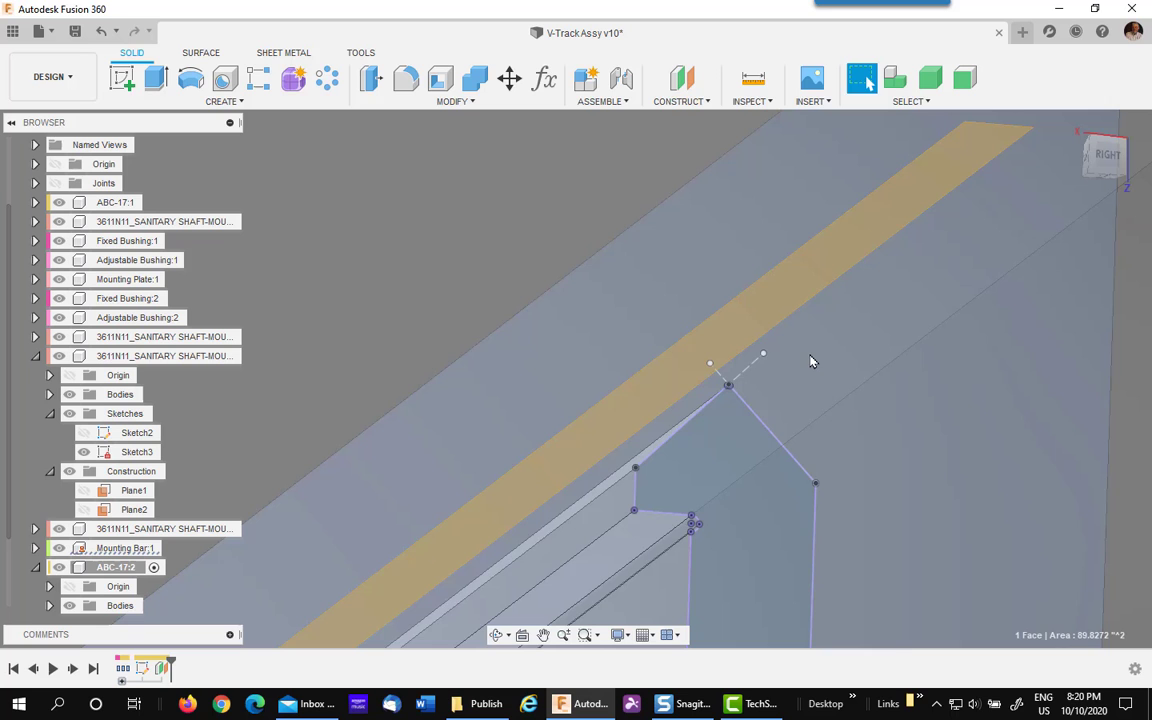
shift+middle_drag(811, 359, 705, 280)
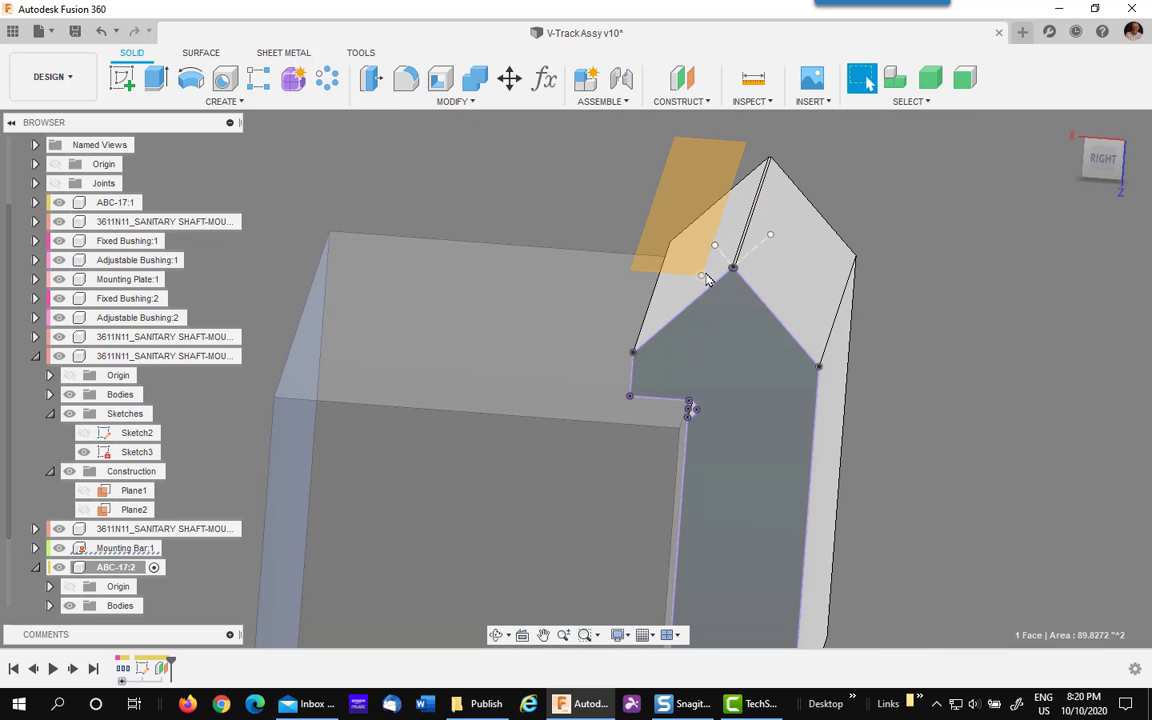
click(705, 280)
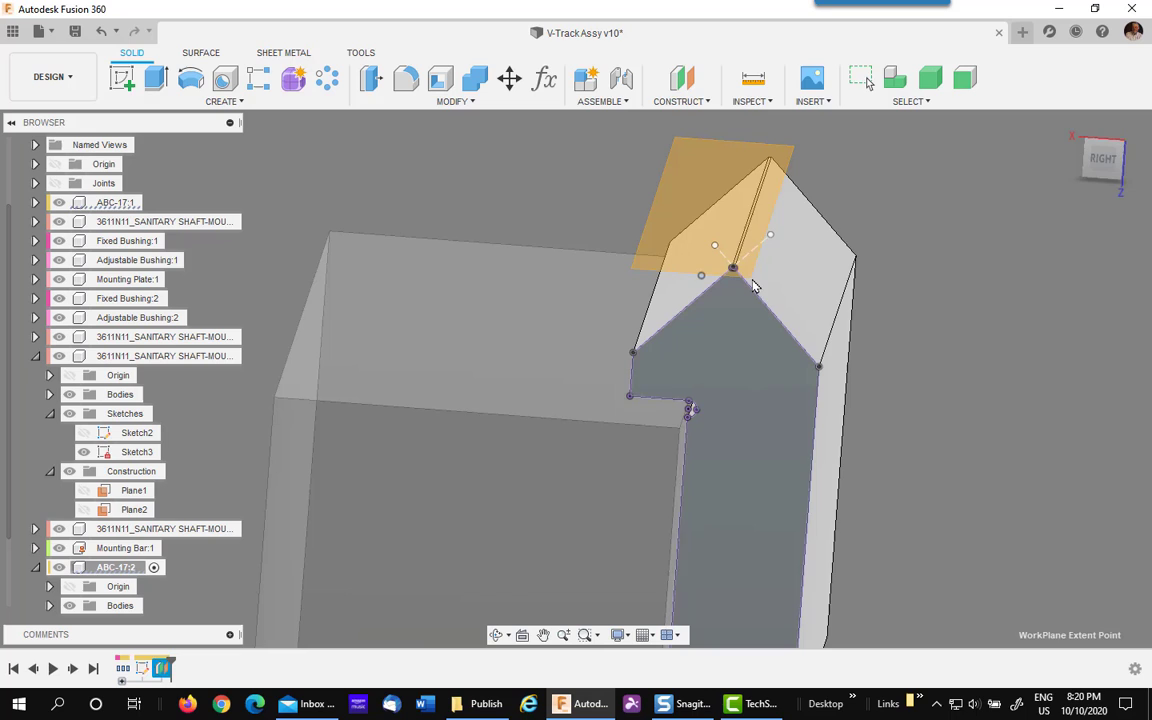
click(1102, 165)
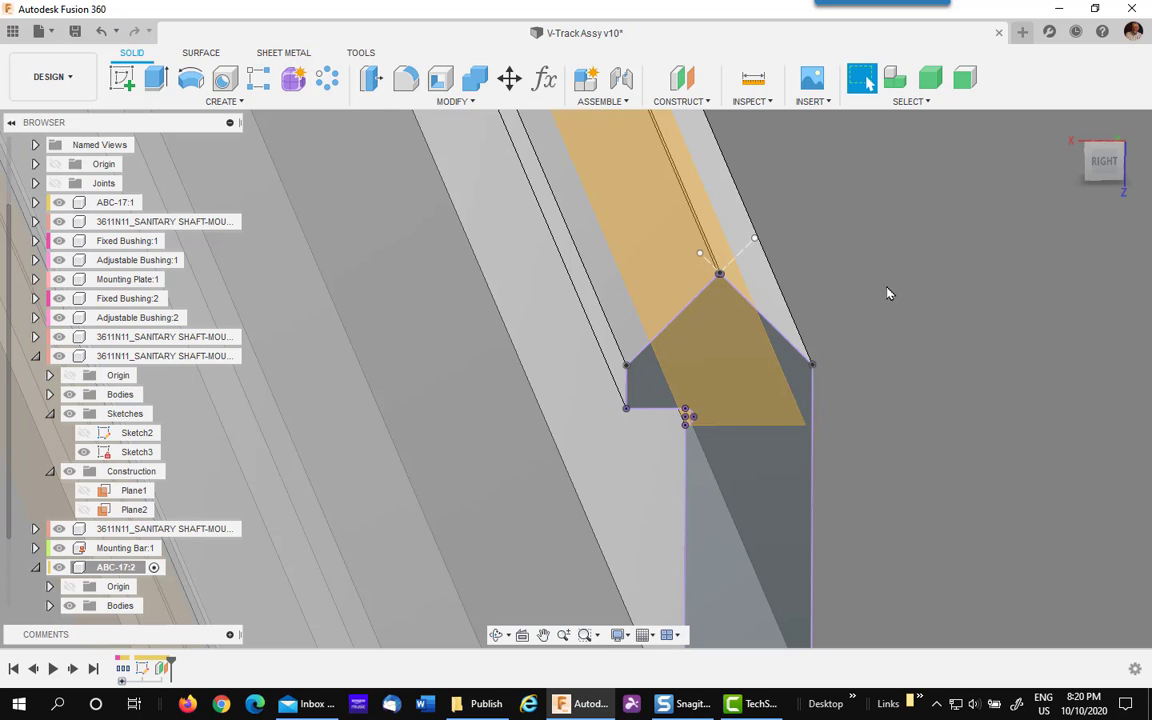
Step: Start a sketch on the offset plane and project the V apex point into it
right_click(767, 417)
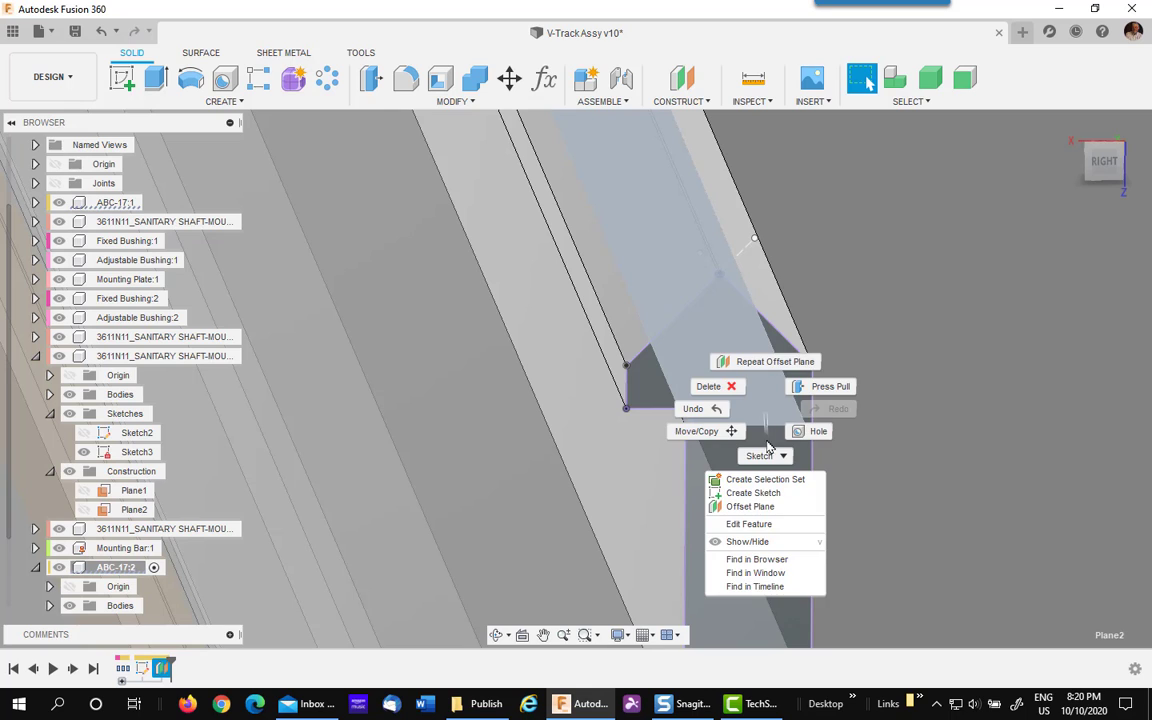
click(740, 492)
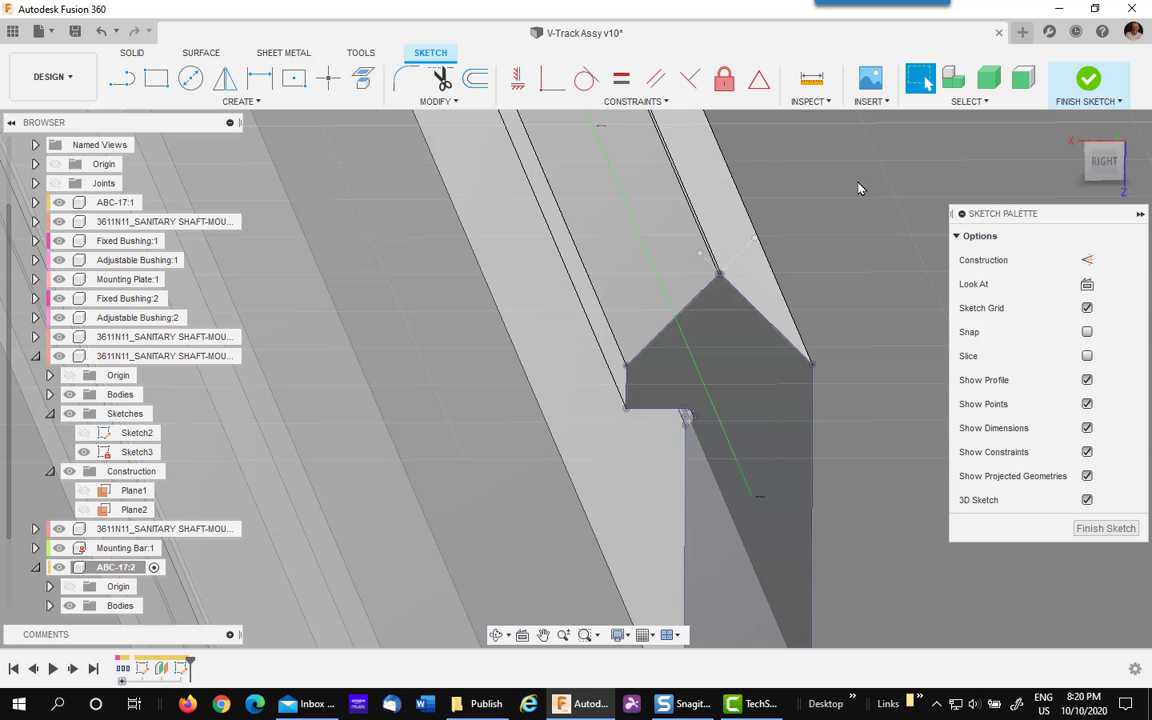
click(230, 101)
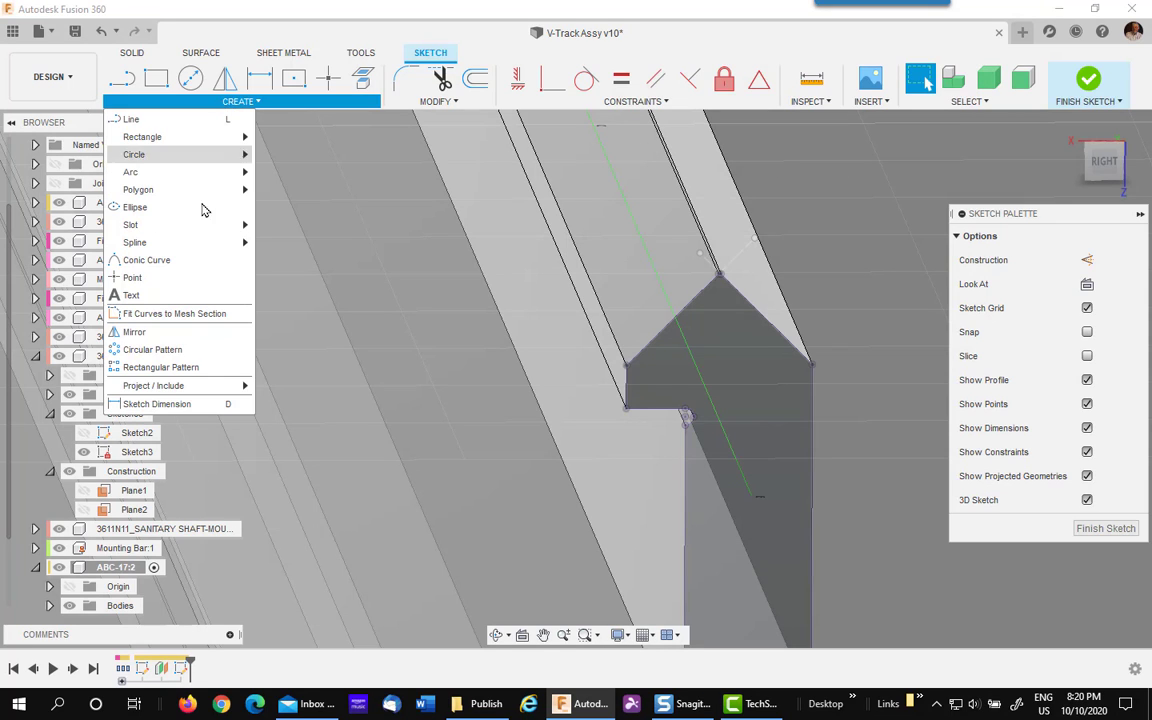
mouse_move(222, 386)
click(282, 386)
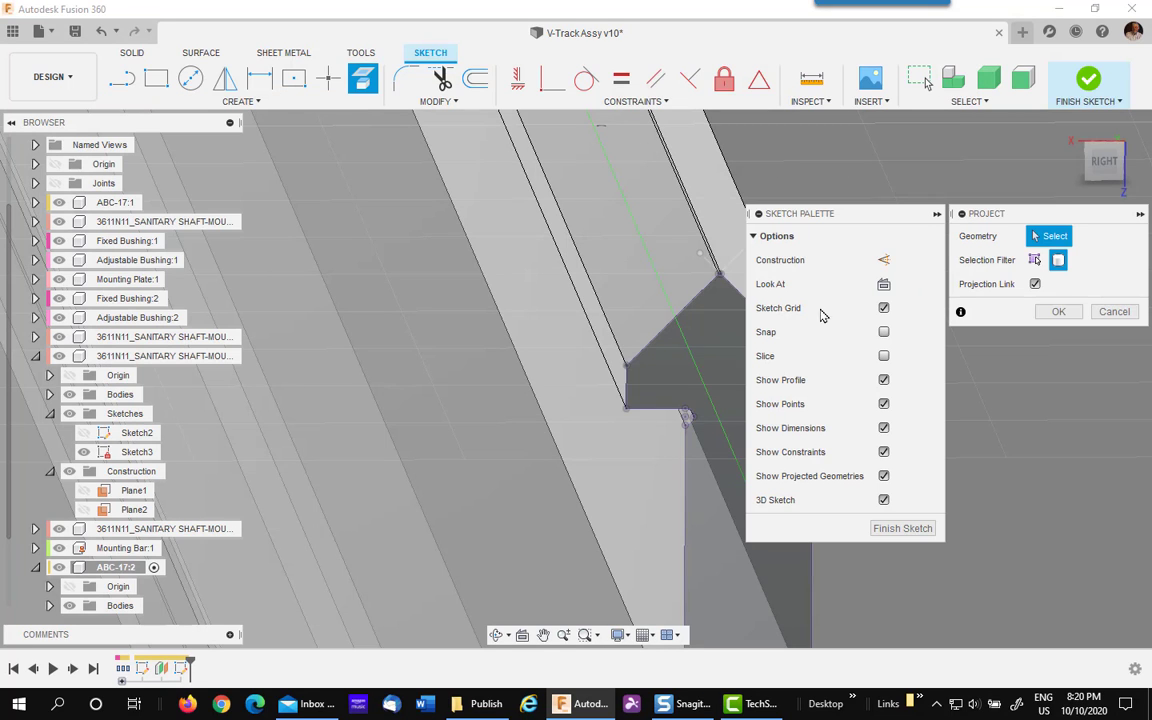
click(1035, 262)
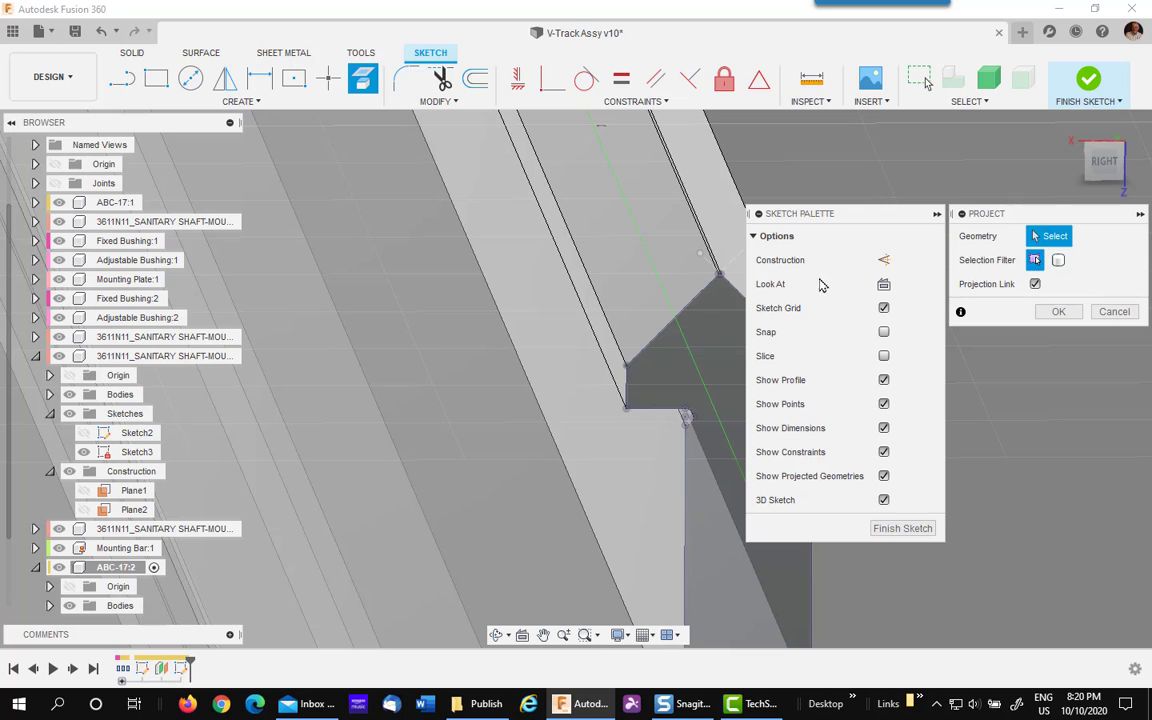
scroll(720, 284, up, 3)
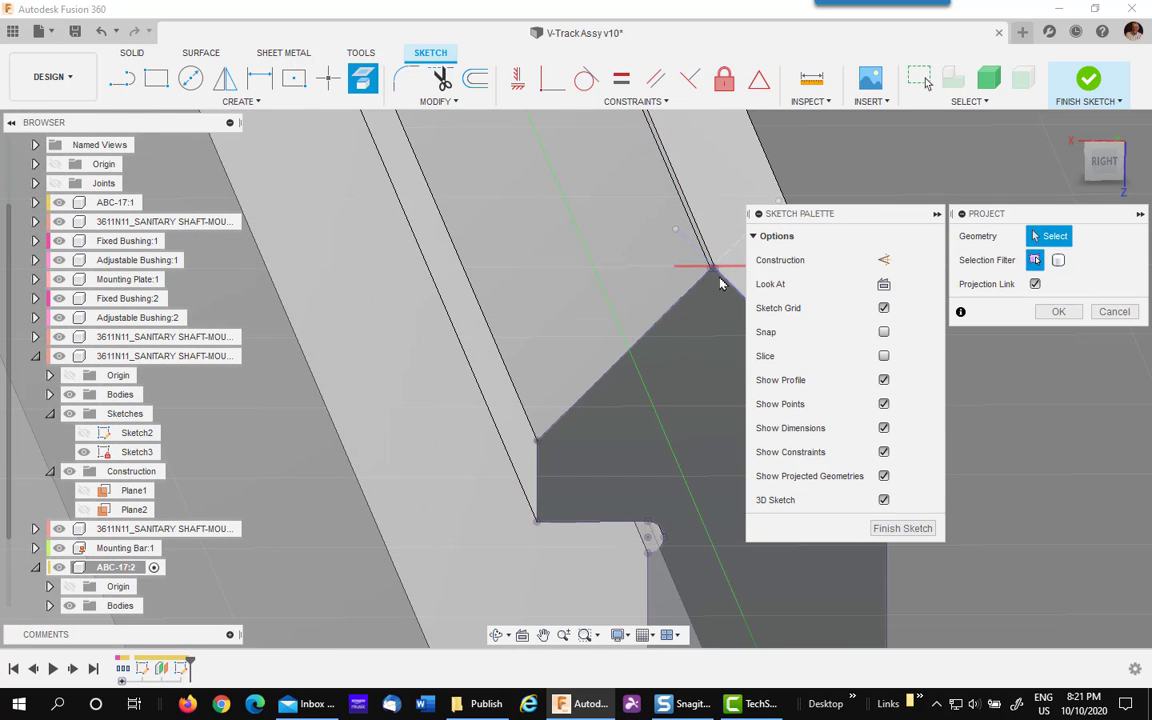
scroll(715, 272, up, 3)
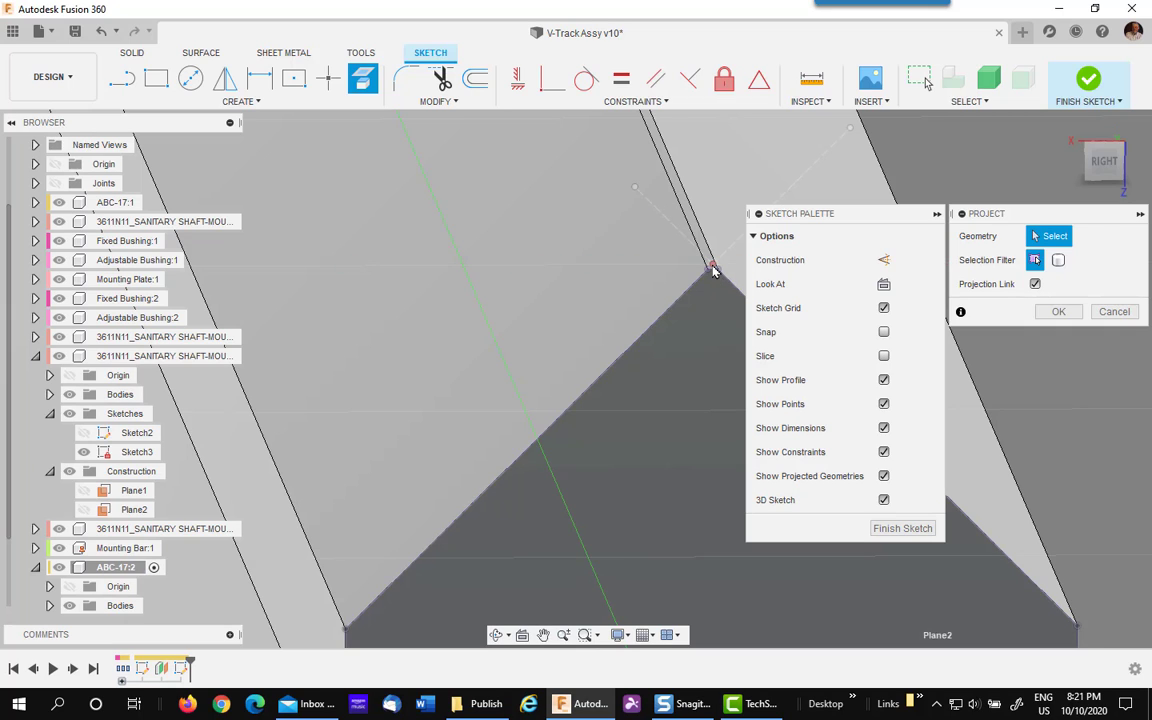
click(713, 267)
click(1057, 311)
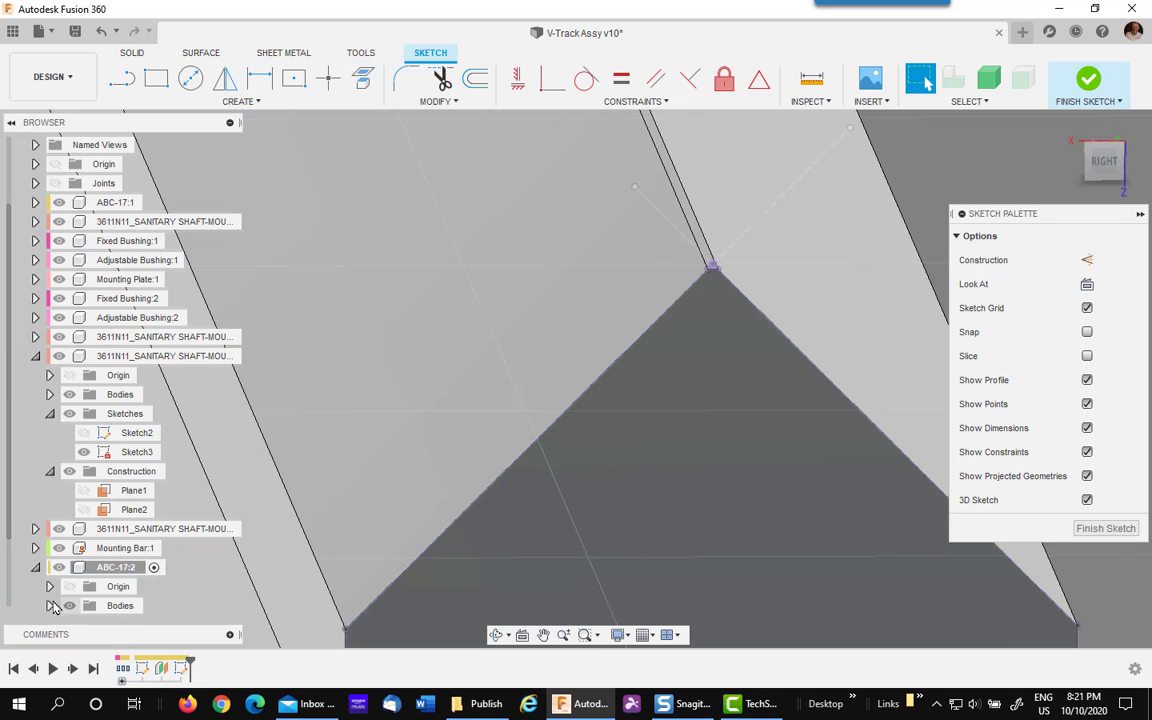
Step: Check the new Sketch2 in the browser and finish the sketch
scroll(85, 607, down, 2)
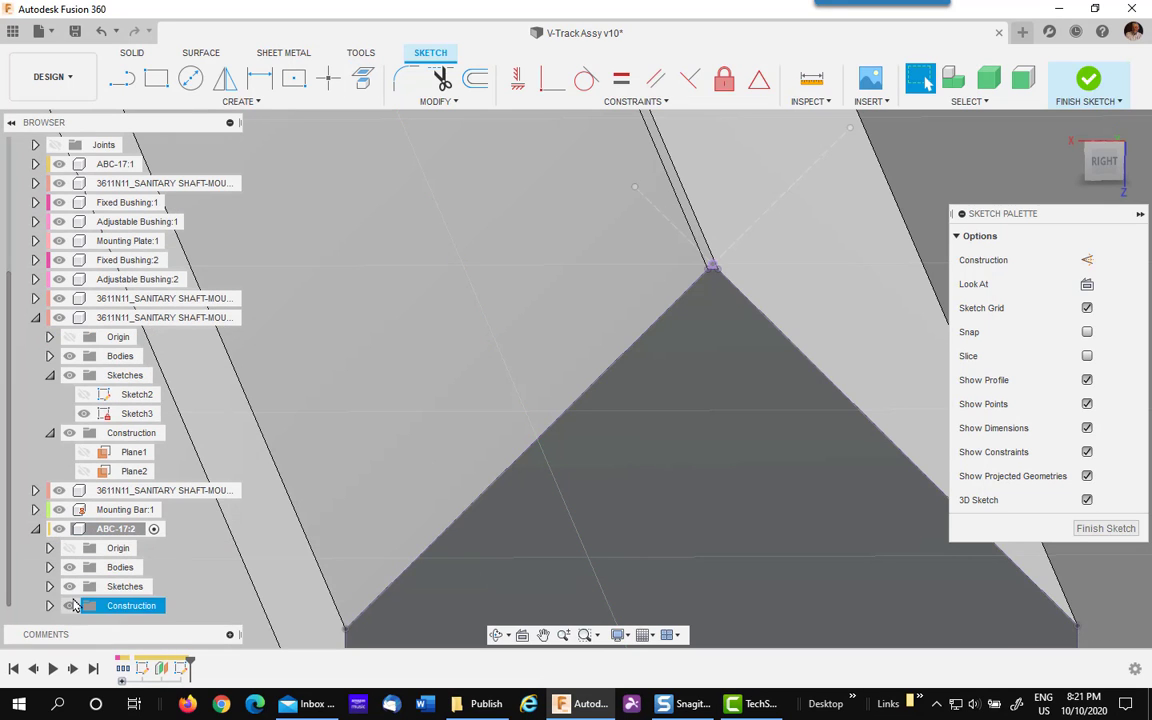
click(49, 587)
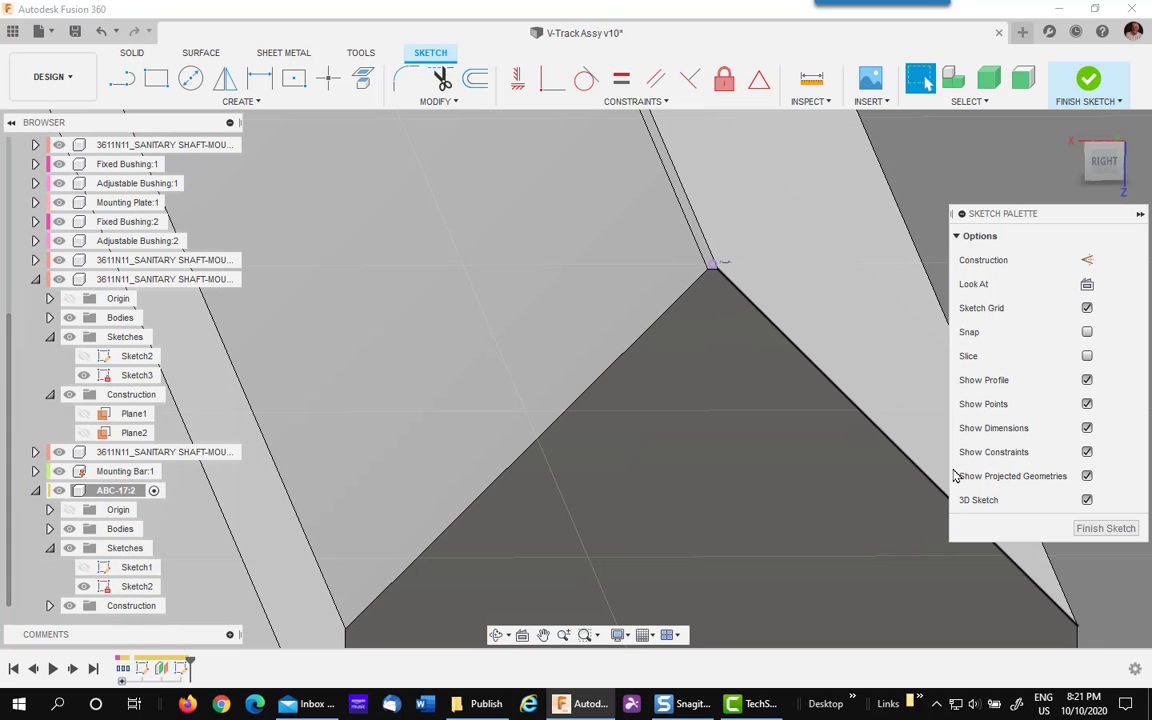
click(1108, 529)
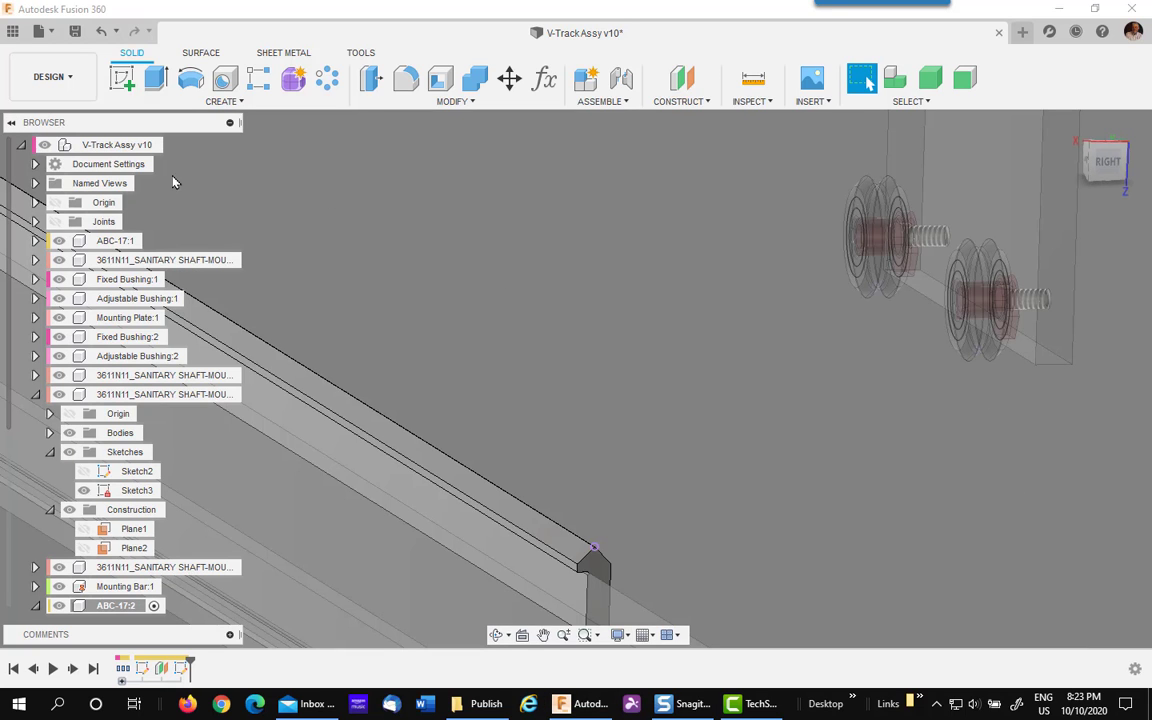
click(174, 145)
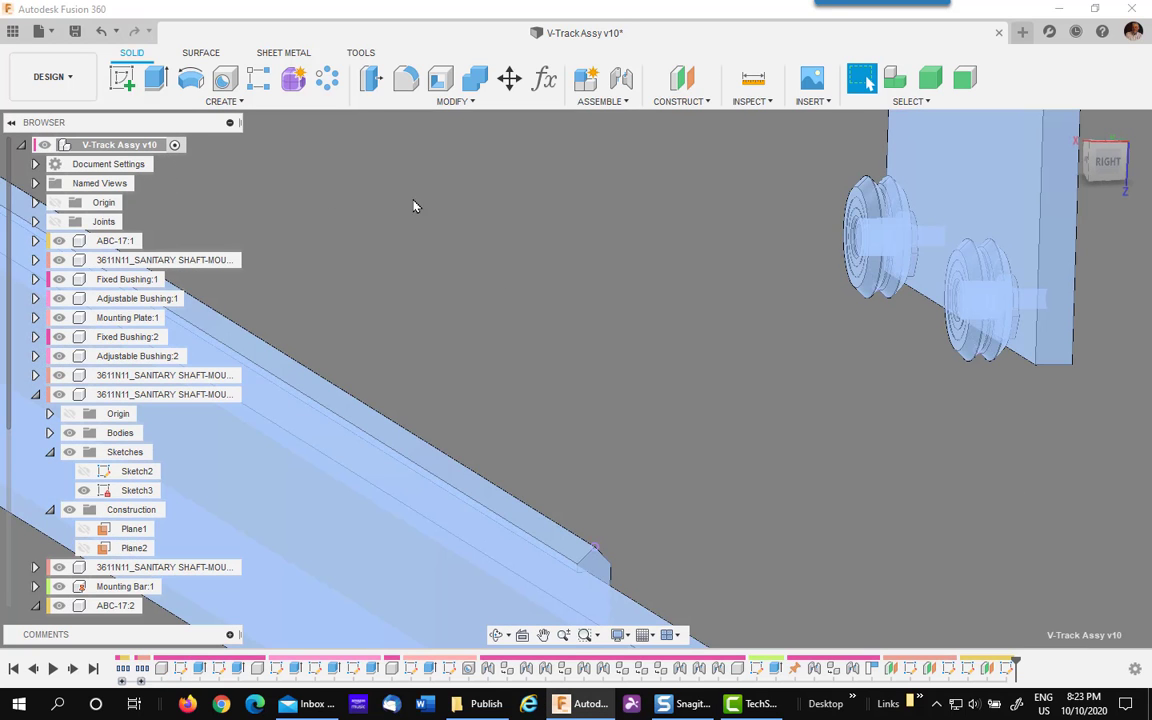
scroll(588, 289, down, 5)
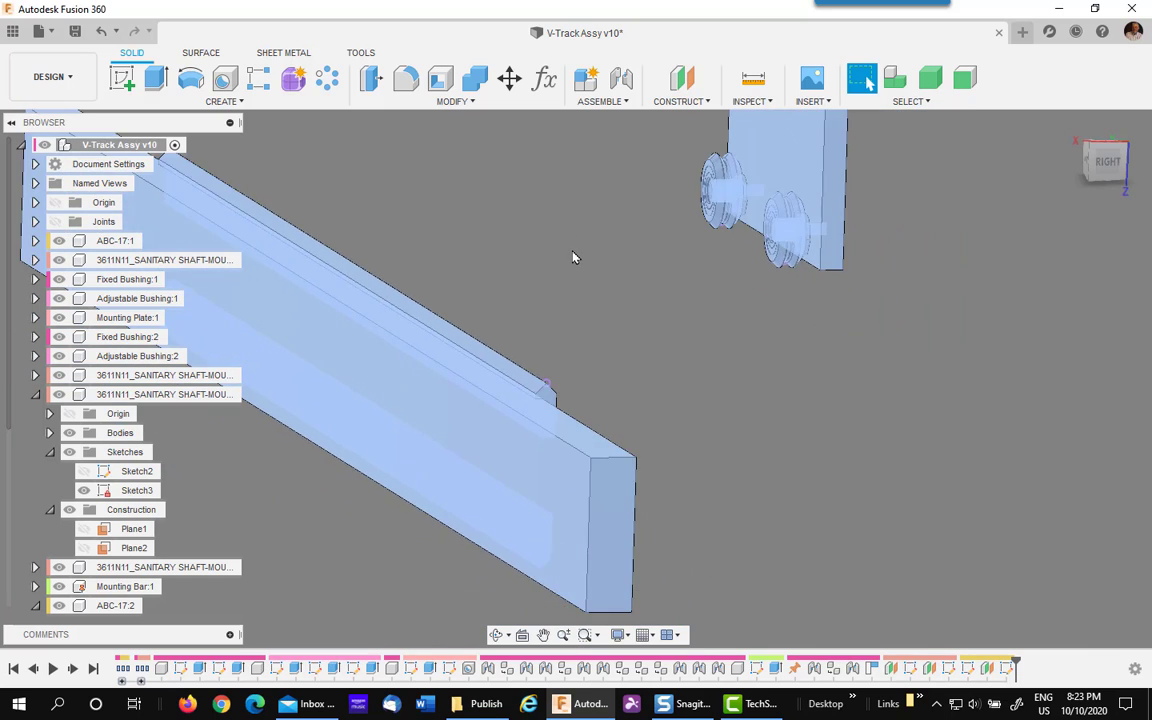
scroll(522, 399, up, 8)
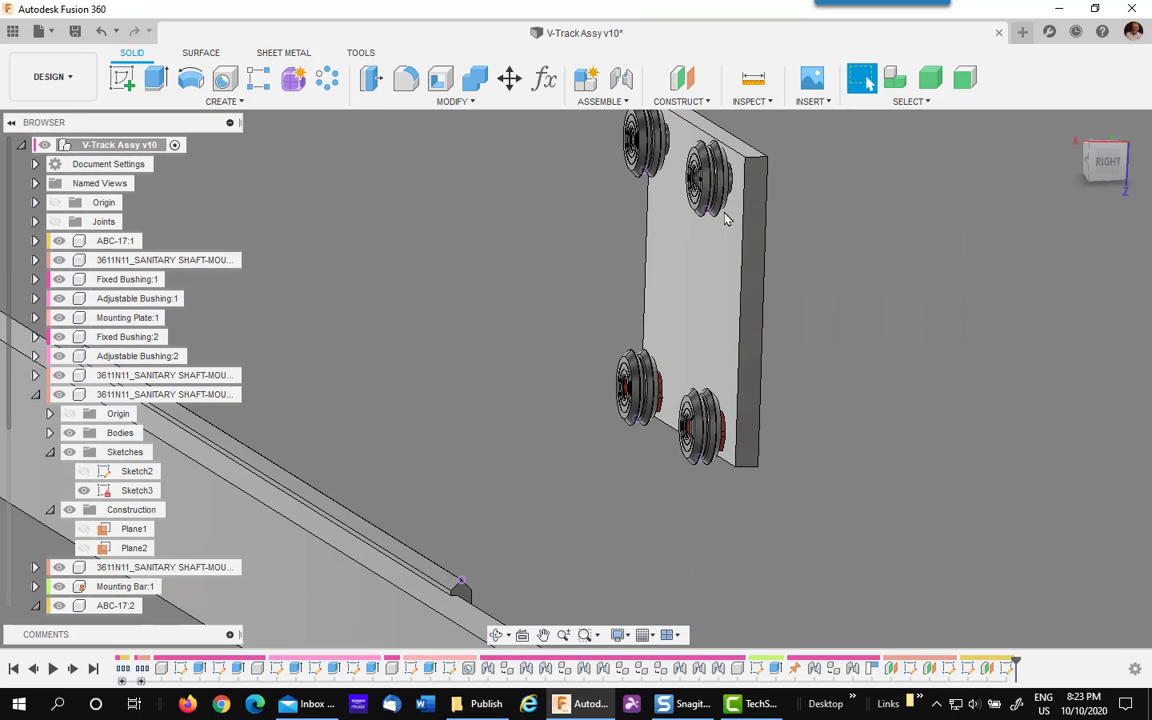
scroll(718, 208, up, 2)
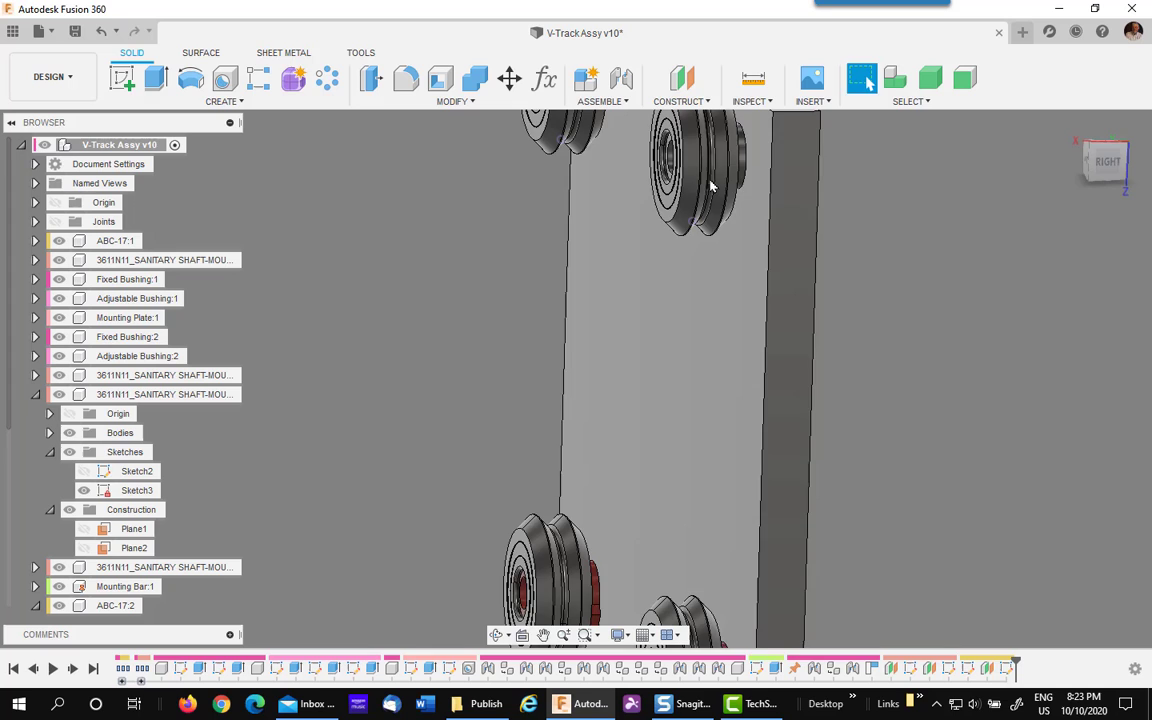
middle_drag(698, 224, 650, 258)
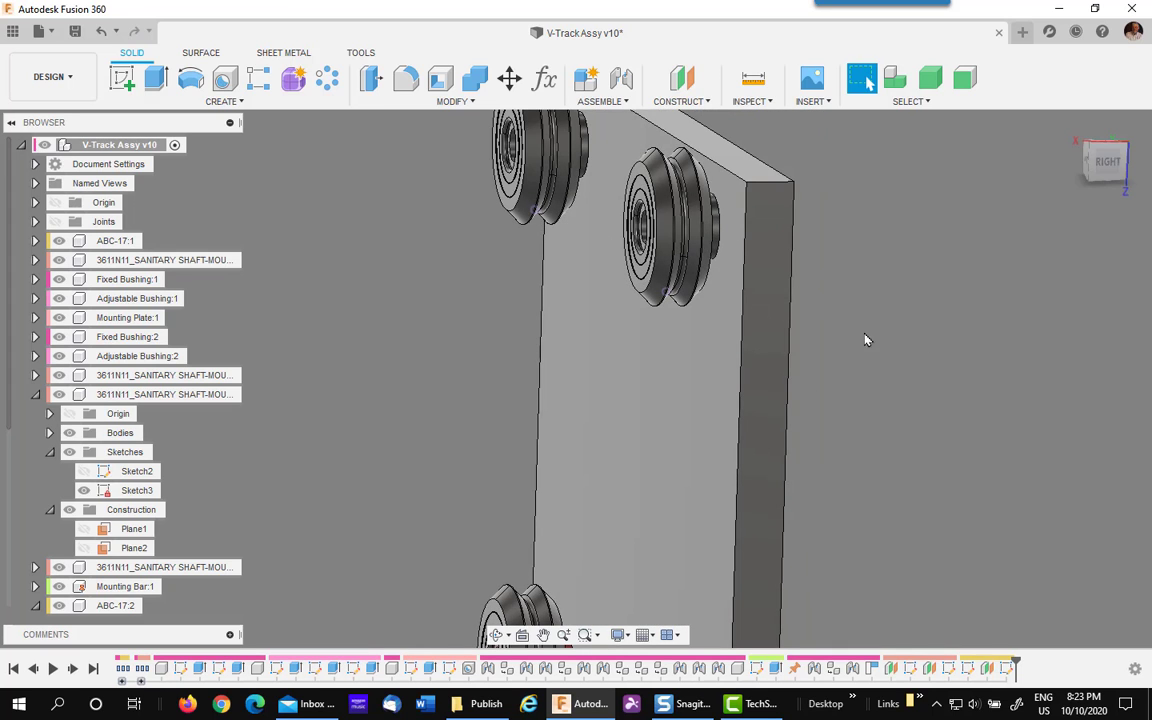
scroll(715, 321, up, 3)
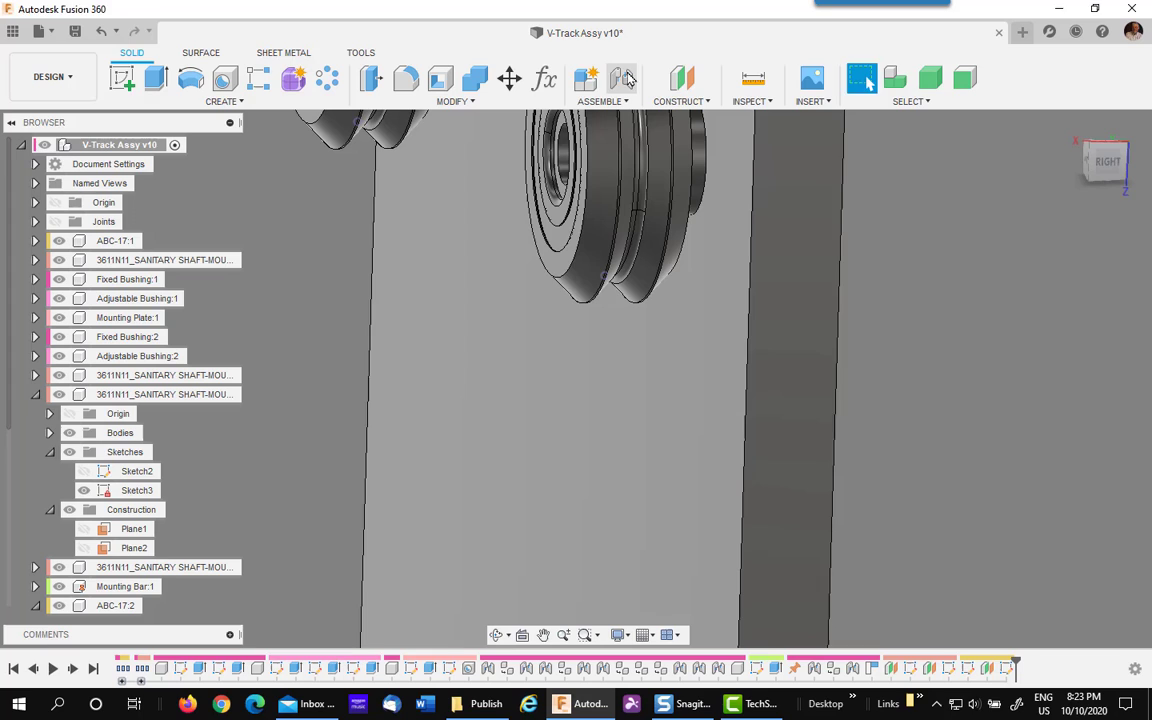
Step: Start a joint from the wheel's groove point to the ABC-17:2 rail tip
key(j)
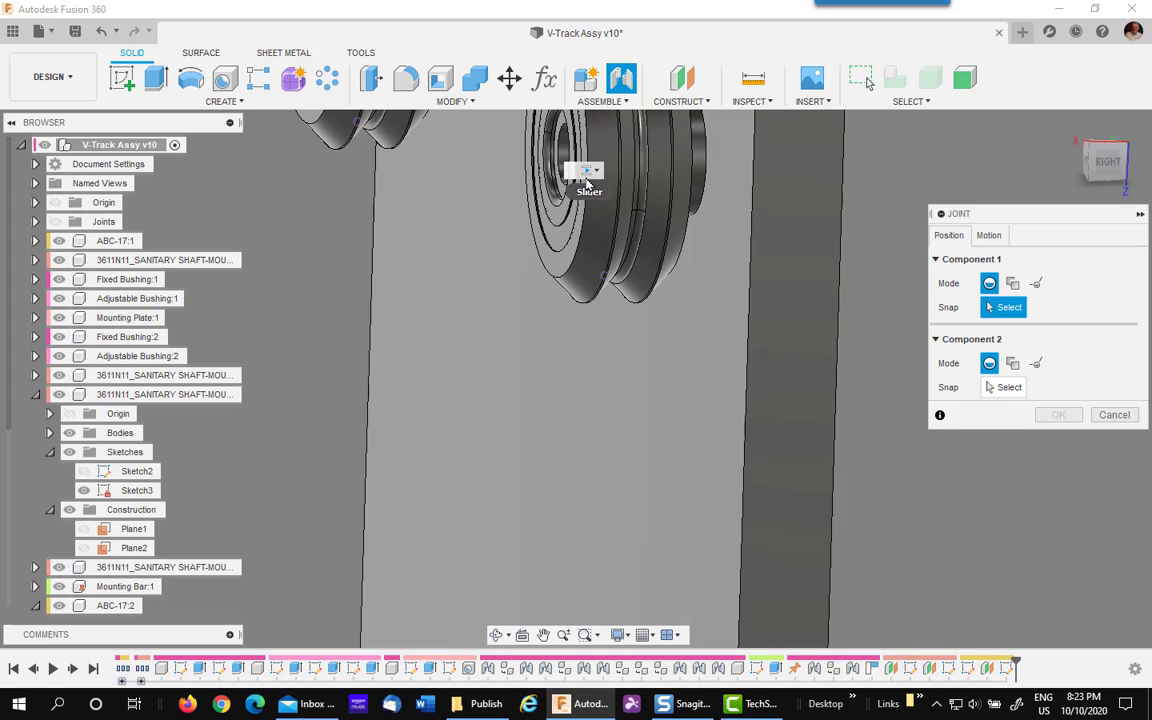
click(595, 287)
shift+middle_drag(676, 442, 593, 508)
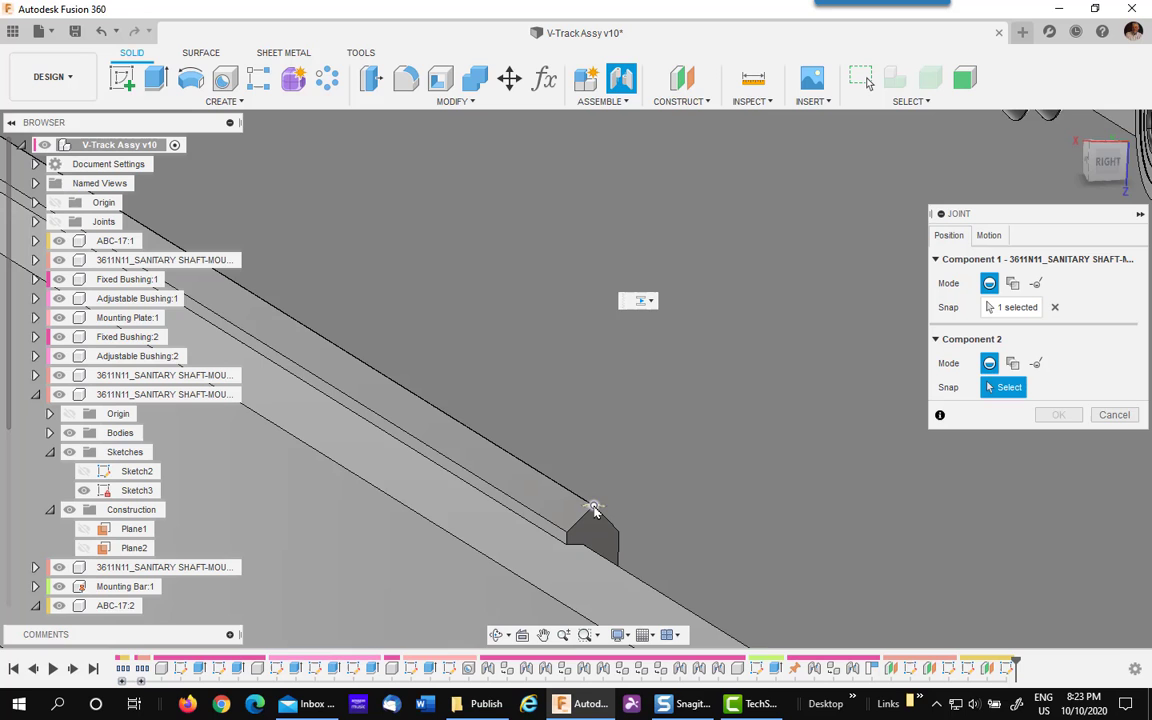
click(593, 508)
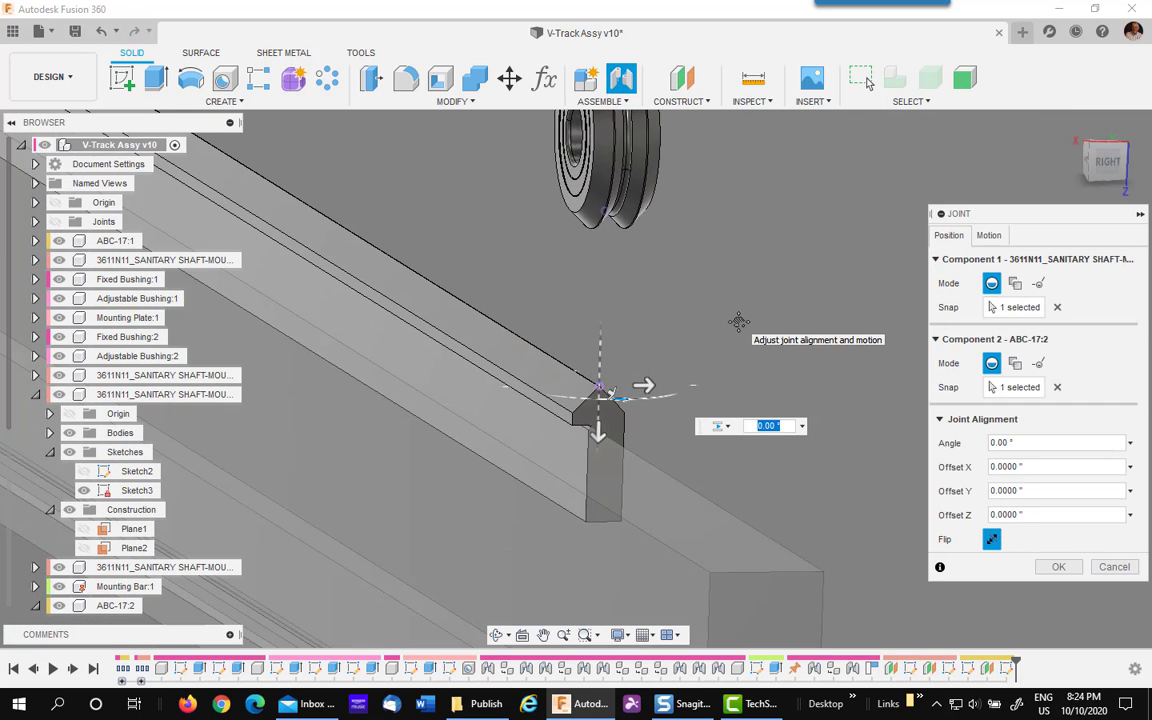
Step: Set the joint motion to Slider with a custom direction along the rail edge
click(990, 236)
click(1036, 285)
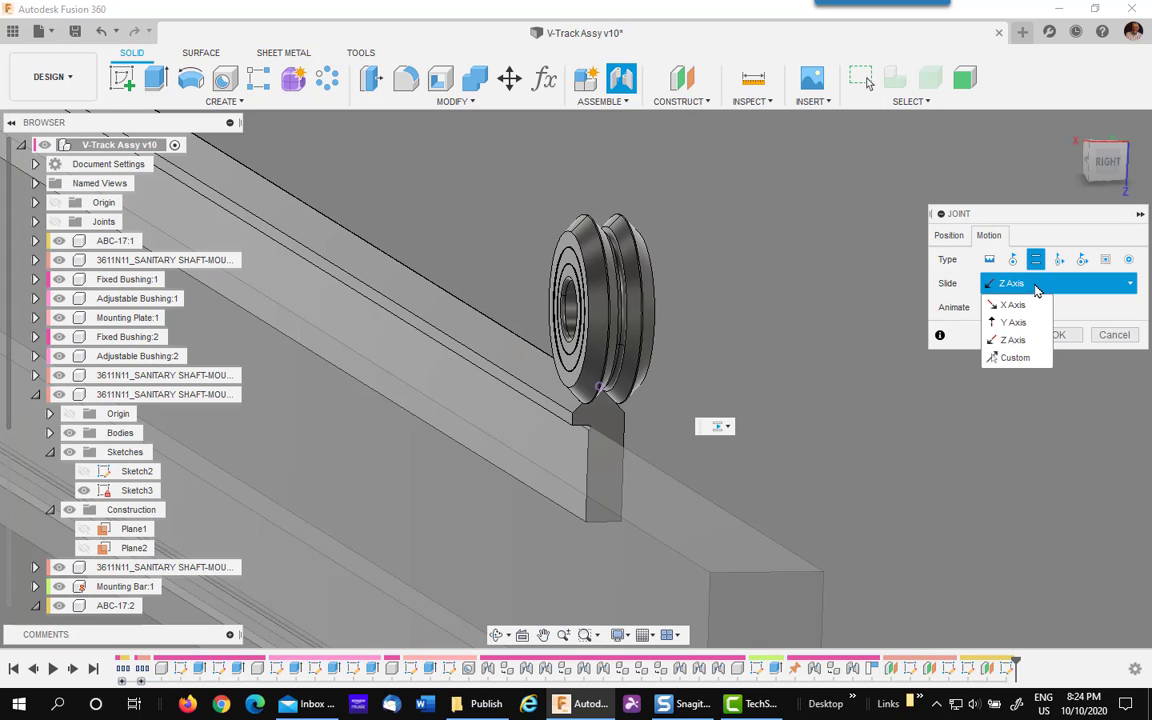
click(1016, 358)
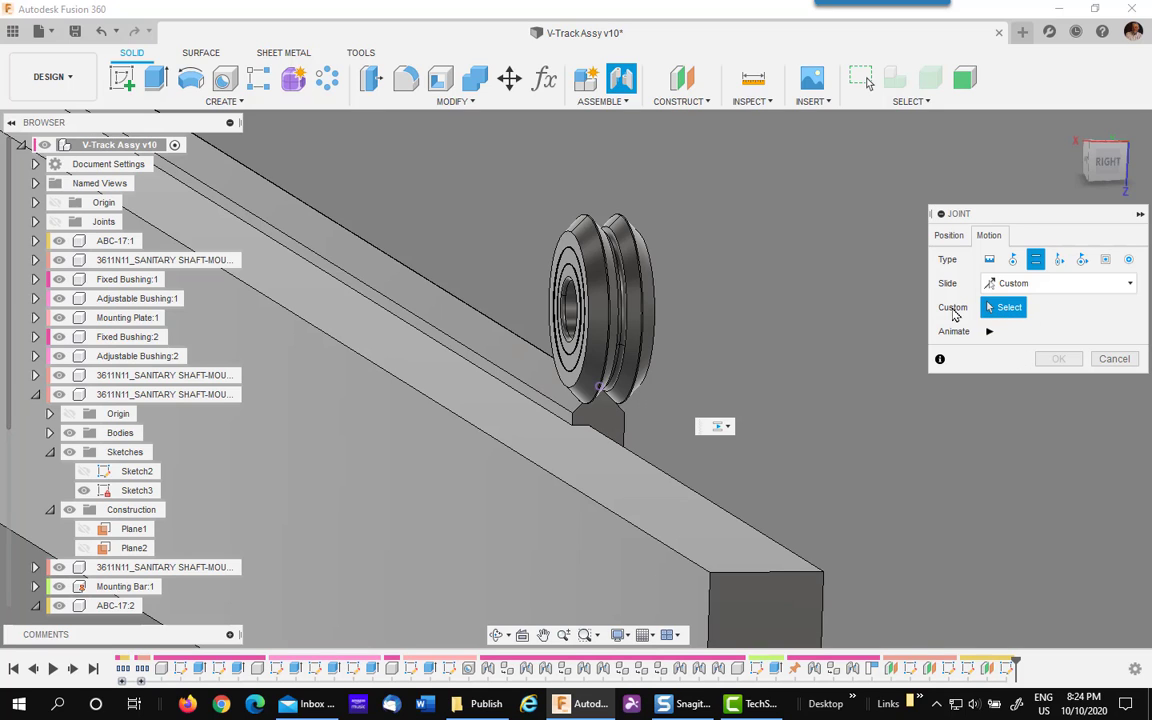
click(656, 470)
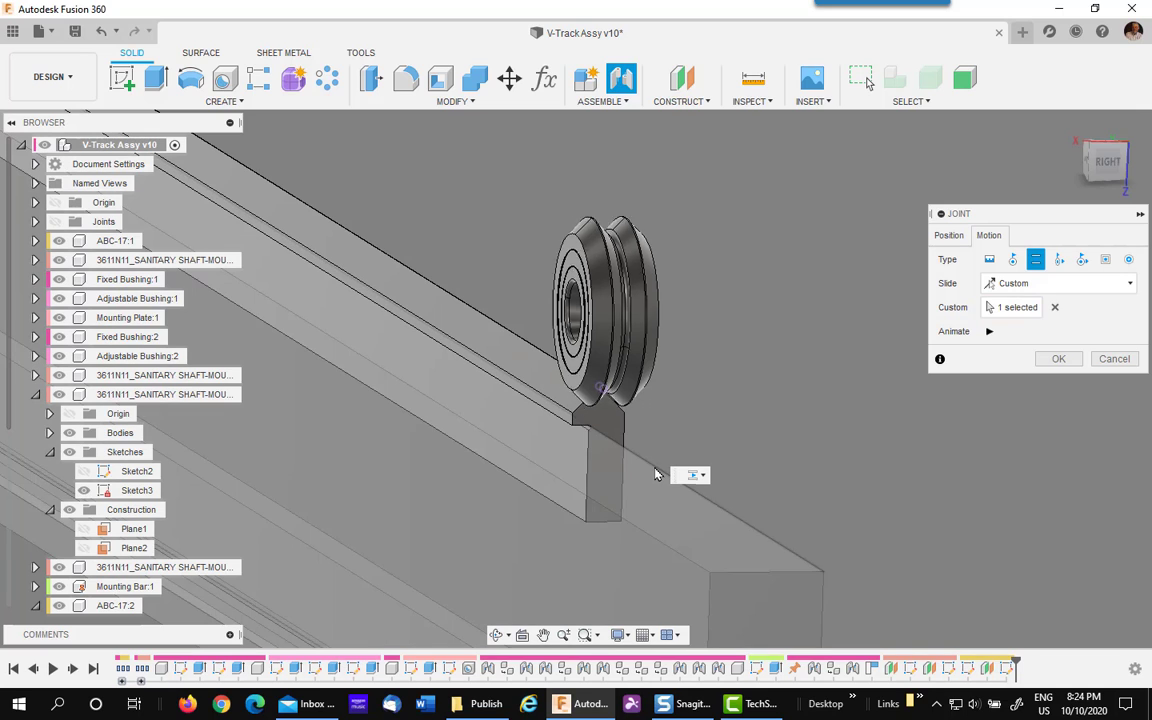
click(1043, 361)
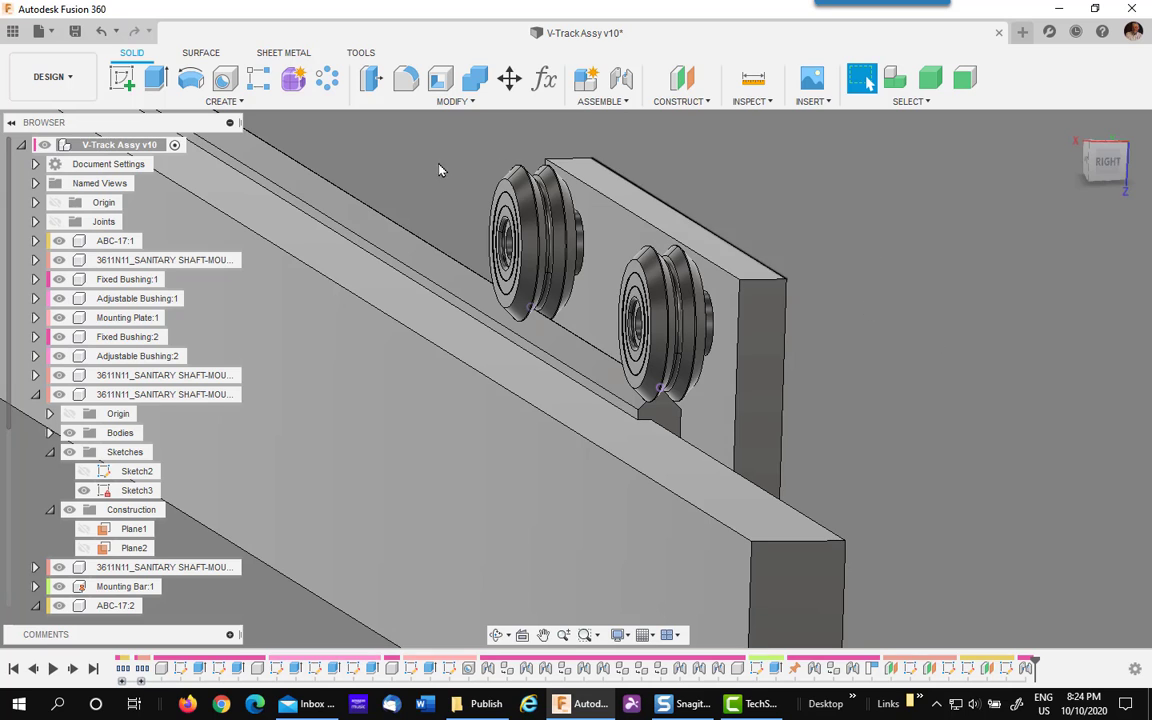
middle_drag(907, 239, 912, 259)
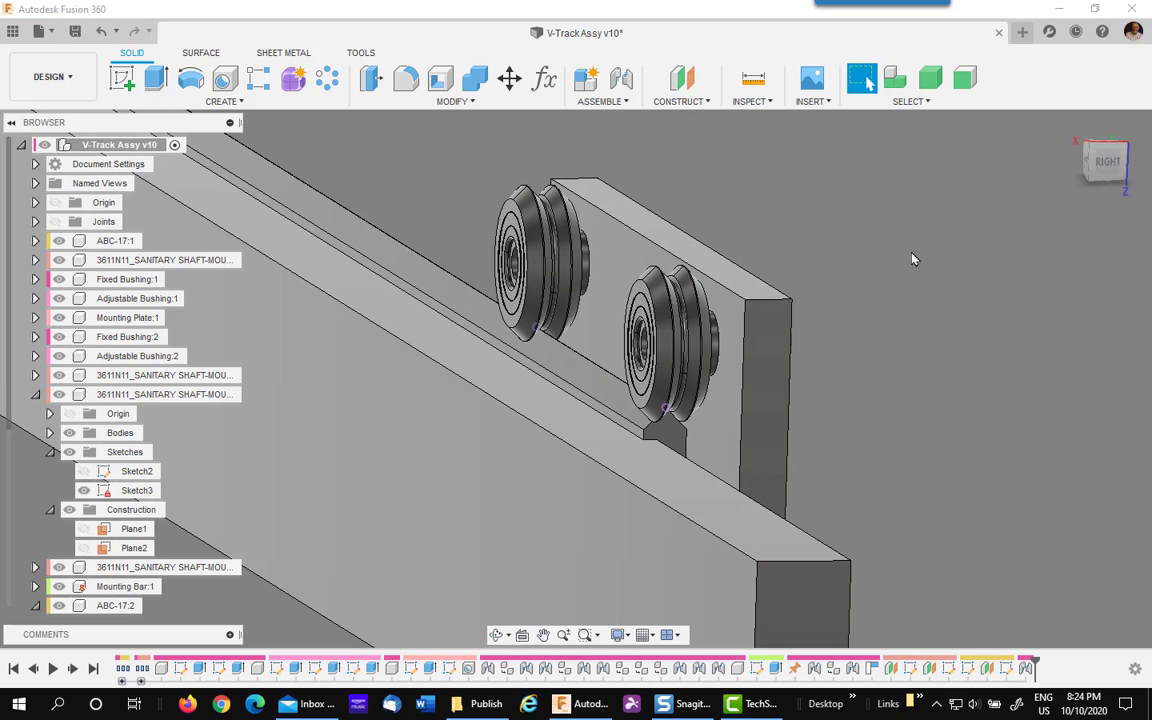
scroll(884, 318, up, 3)
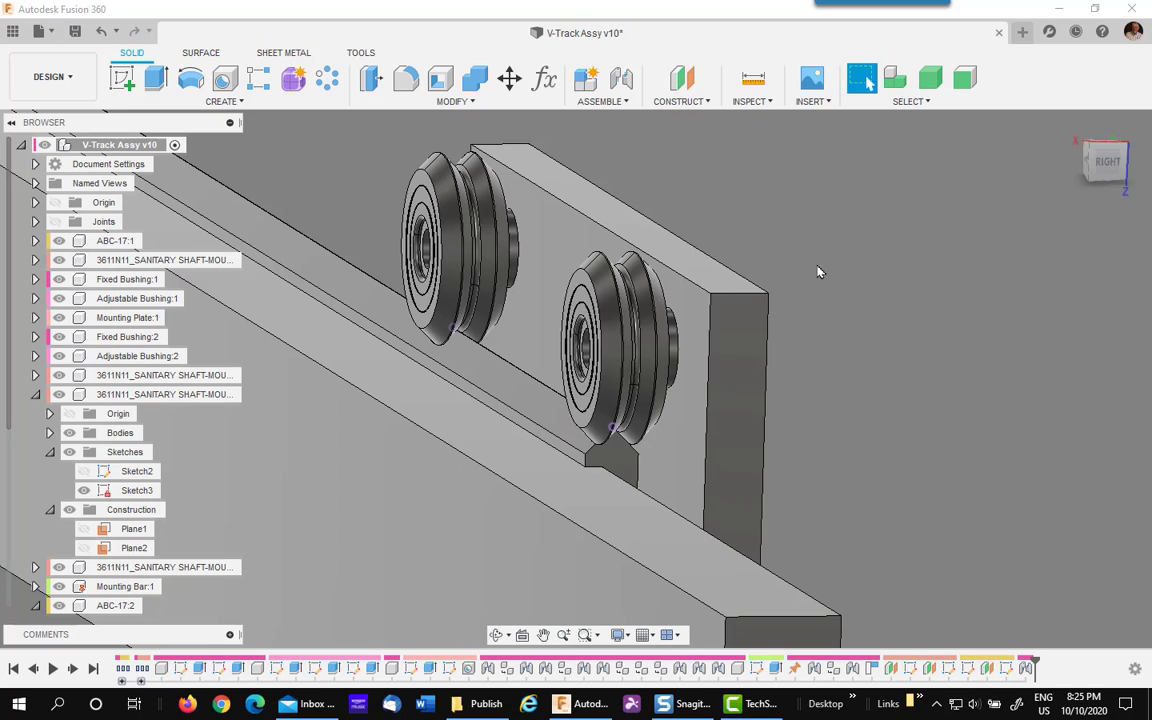
mouse_move(862, 342)
shift+middle_down()
mouse_move(869, 327)
mouse_move(880, 352)
shift+middle_up()
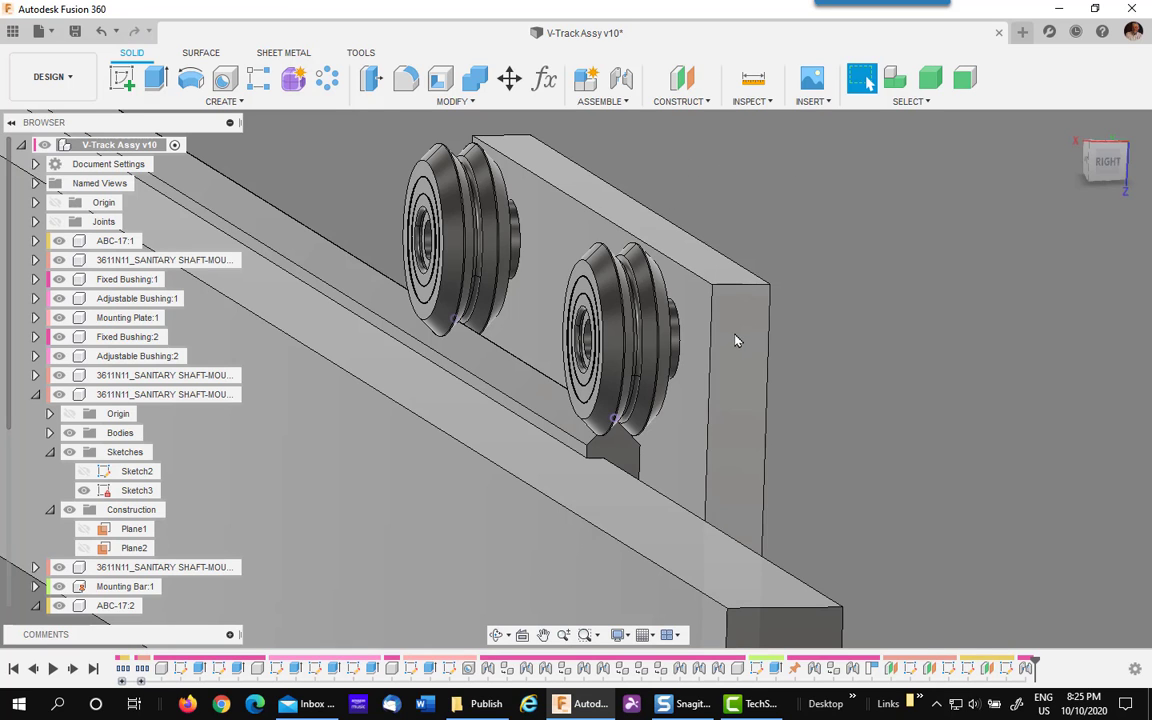
mouse_move(735, 341)
shift+middle_down()
mouse_move(636, 280)
mouse_move(702, 341)
shift+middle_up()
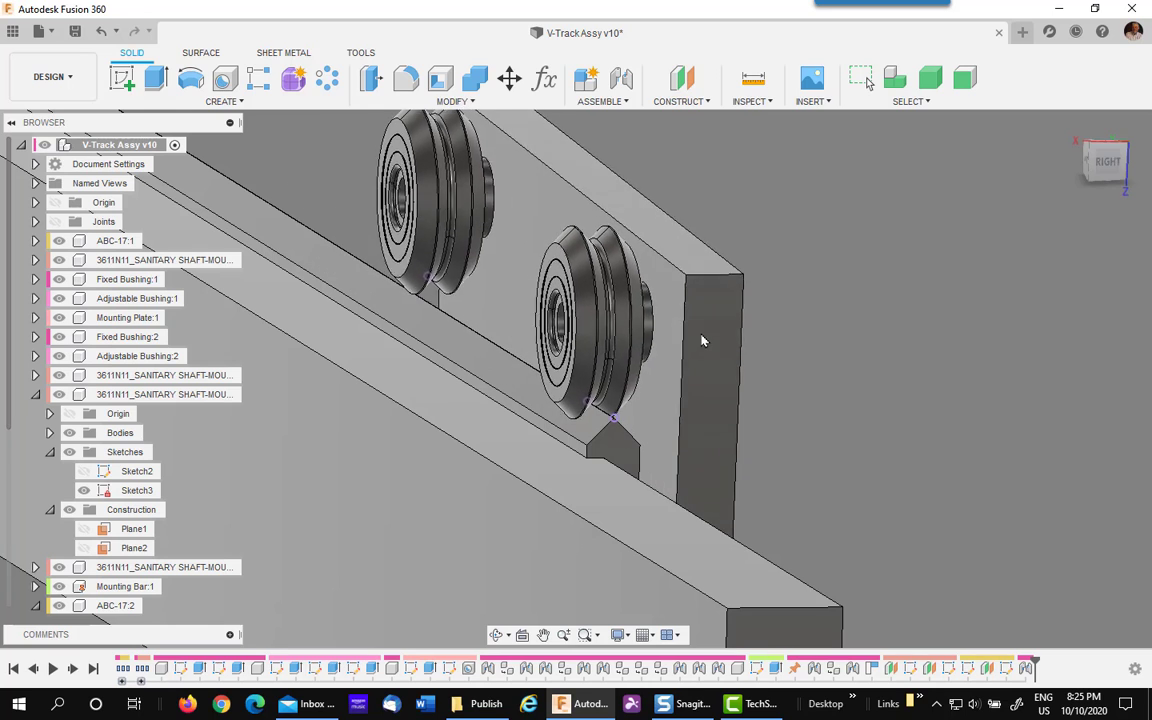
drag(702, 341, 607, 281)
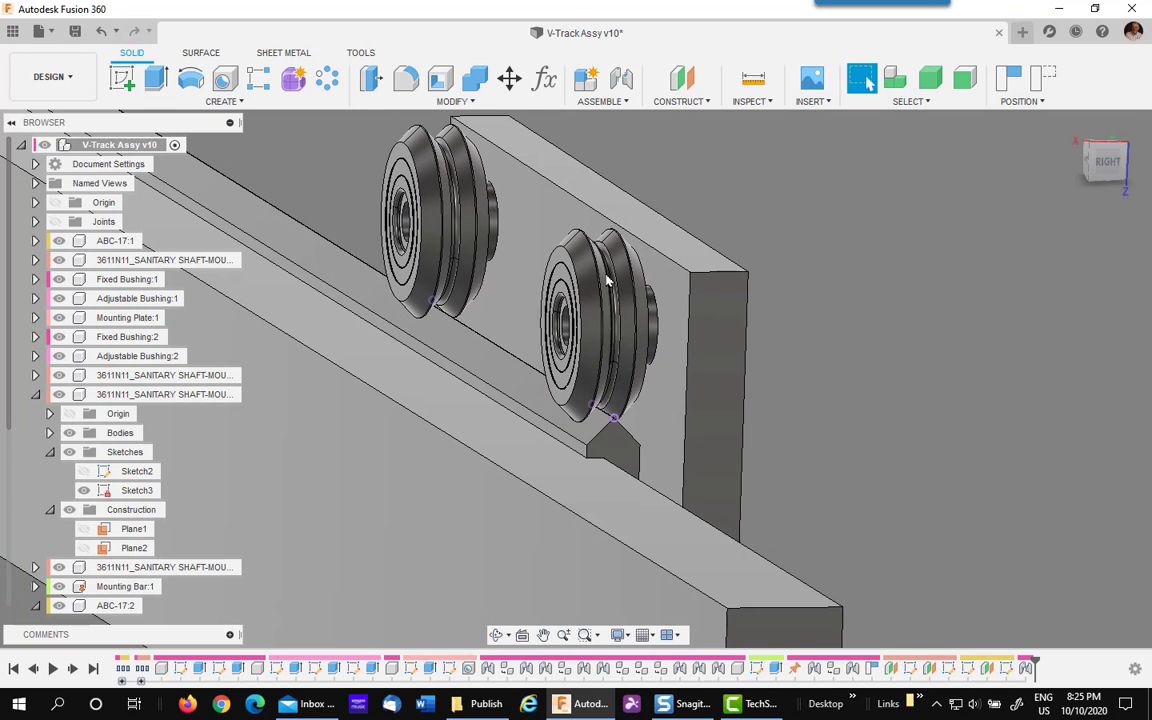
click(1042, 80)
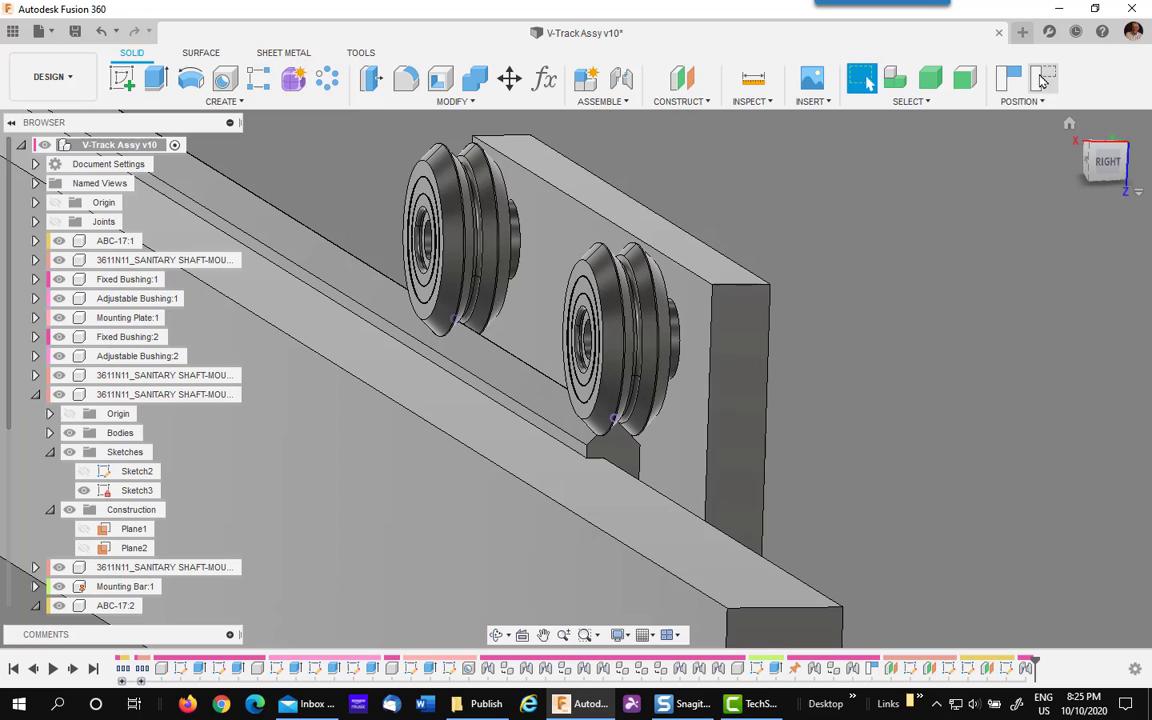
Step: Rigidly group the right and left V-groove rollers, then drag the carrier up-left along the rail
click(615, 330)
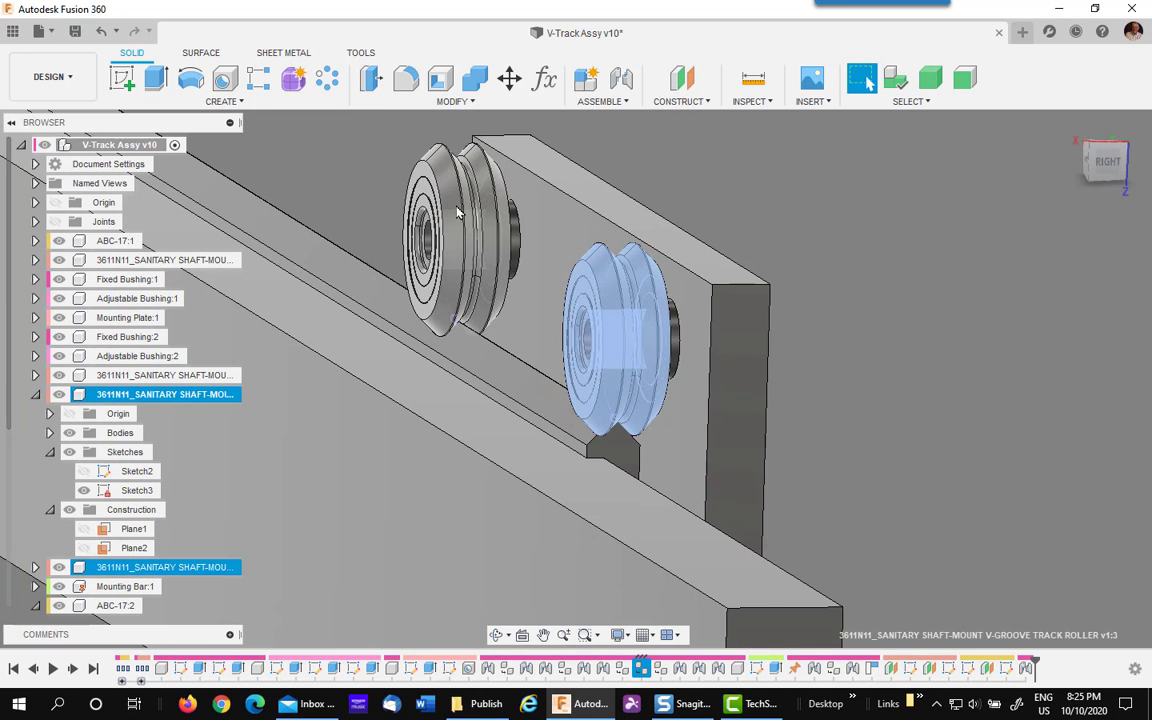
ctrl+click(458, 214)
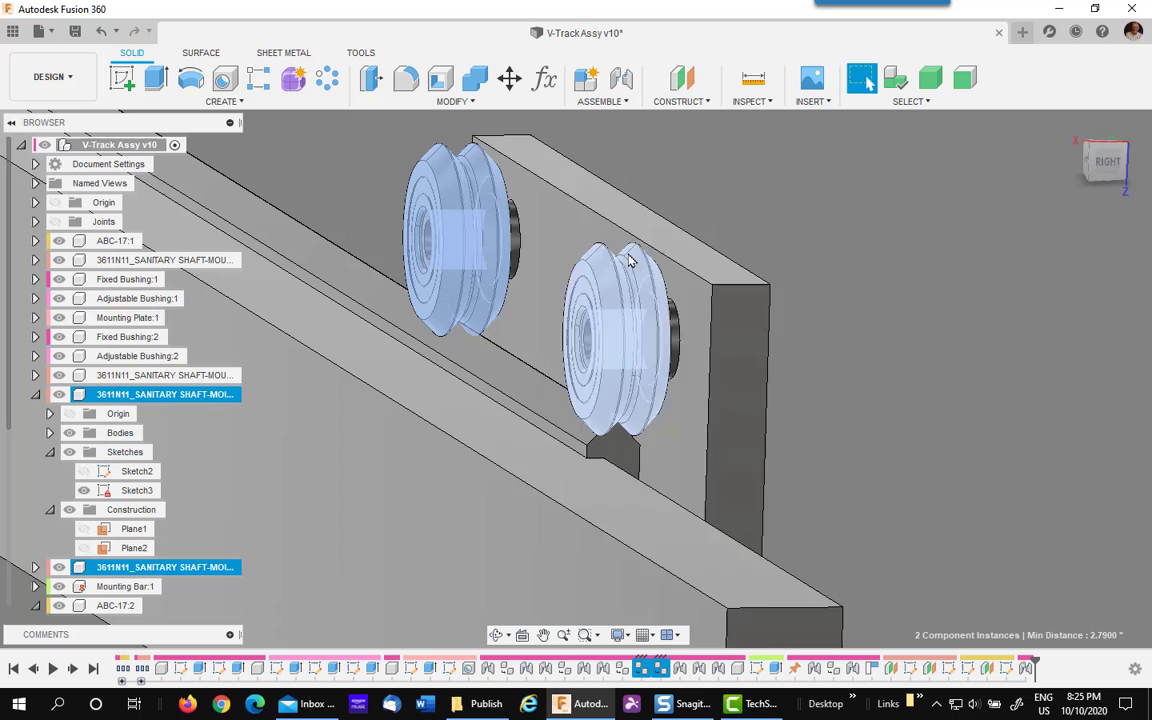
click(600, 101)
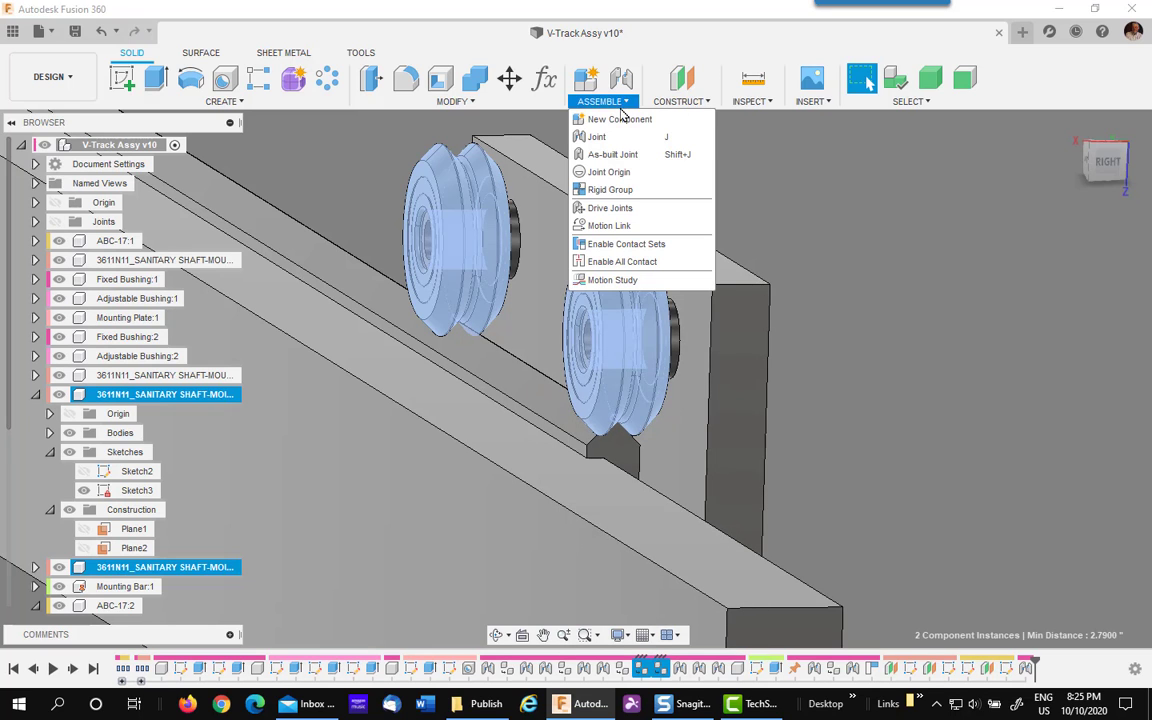
click(612, 190)
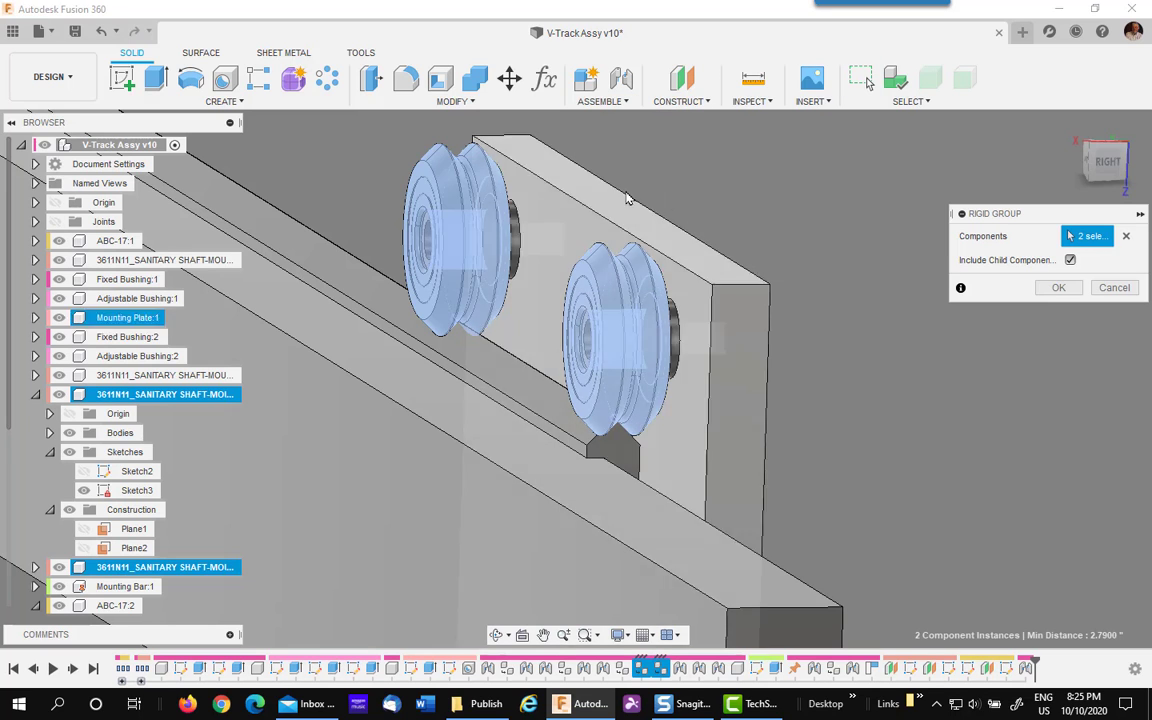
click(1057, 288)
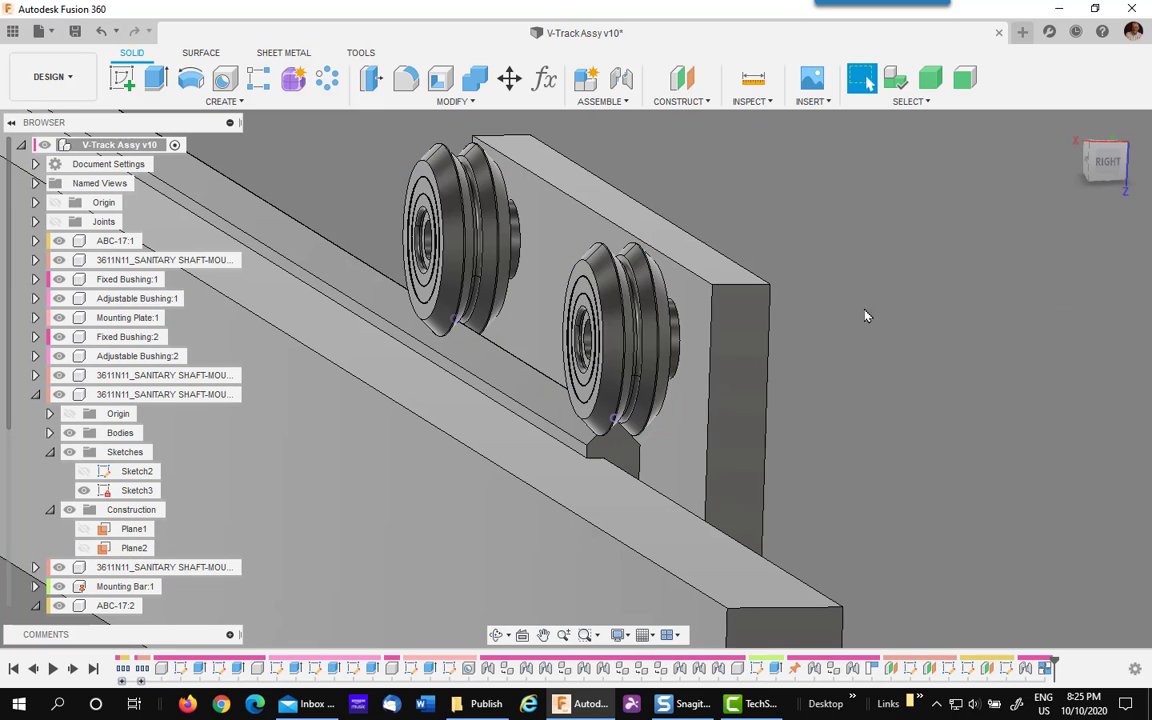
mouse_move(672, 312)
mouse_down()
mouse_move(507, 249)
mouse_move(707, 319)
mouse_move(427, 234)
mouse_move(666, 311)
mouse_up()
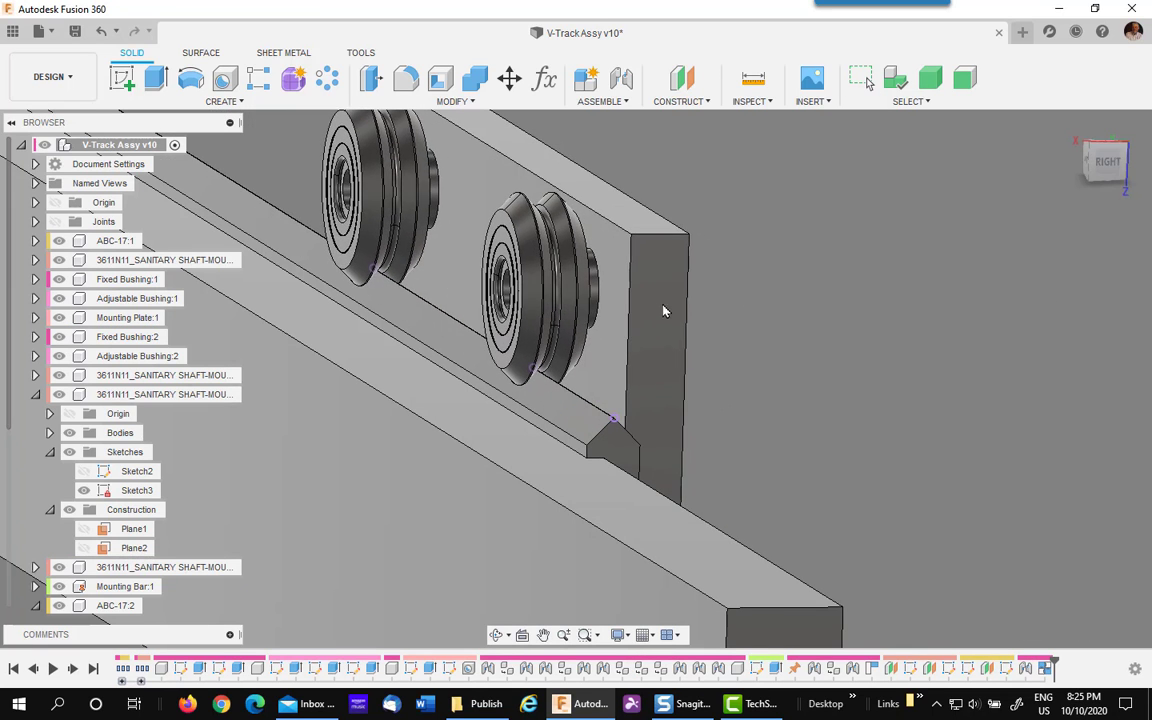
Step: View from the RIGHT and zoom in on the roller groove seated on the rail's V-point
click(1106, 160)
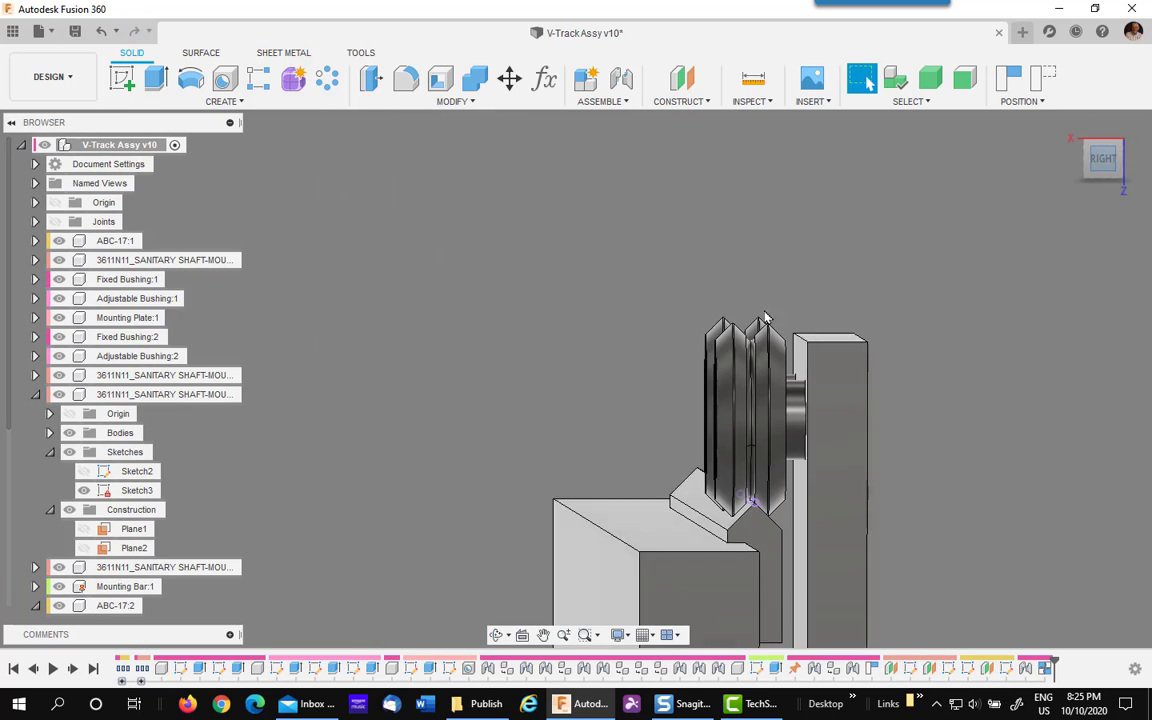
click(855, 365)
scroll(857, 379, up, 8)
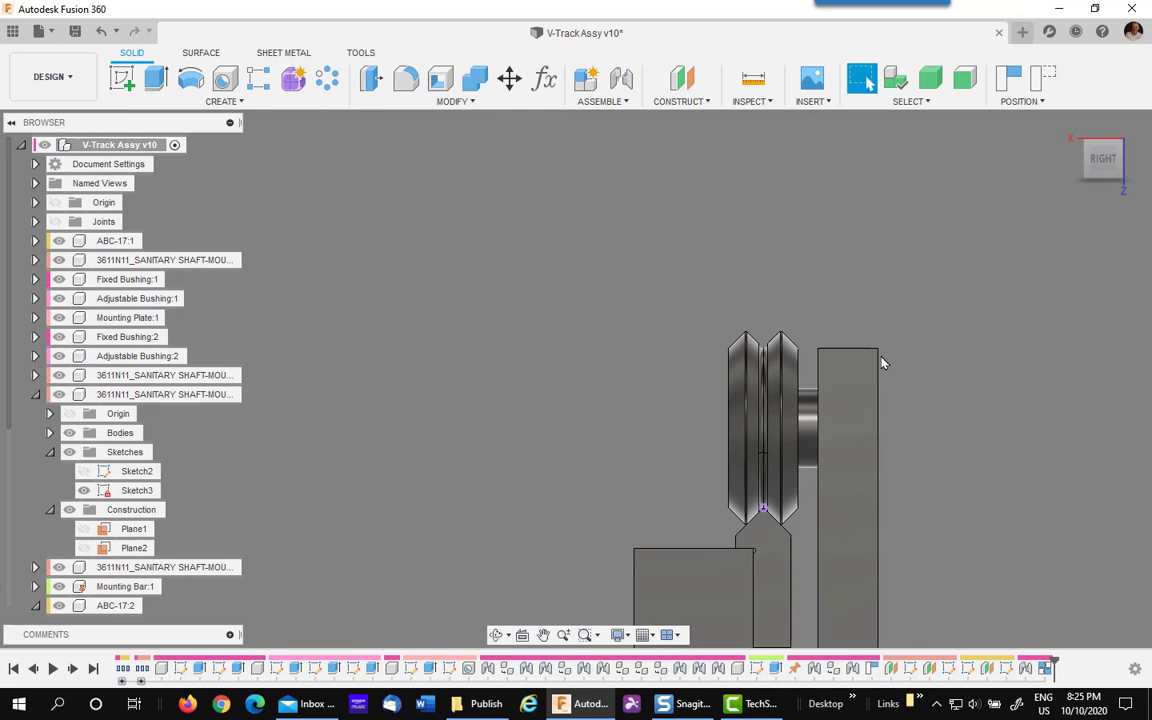
middle_drag(681, 507, 640, 347)
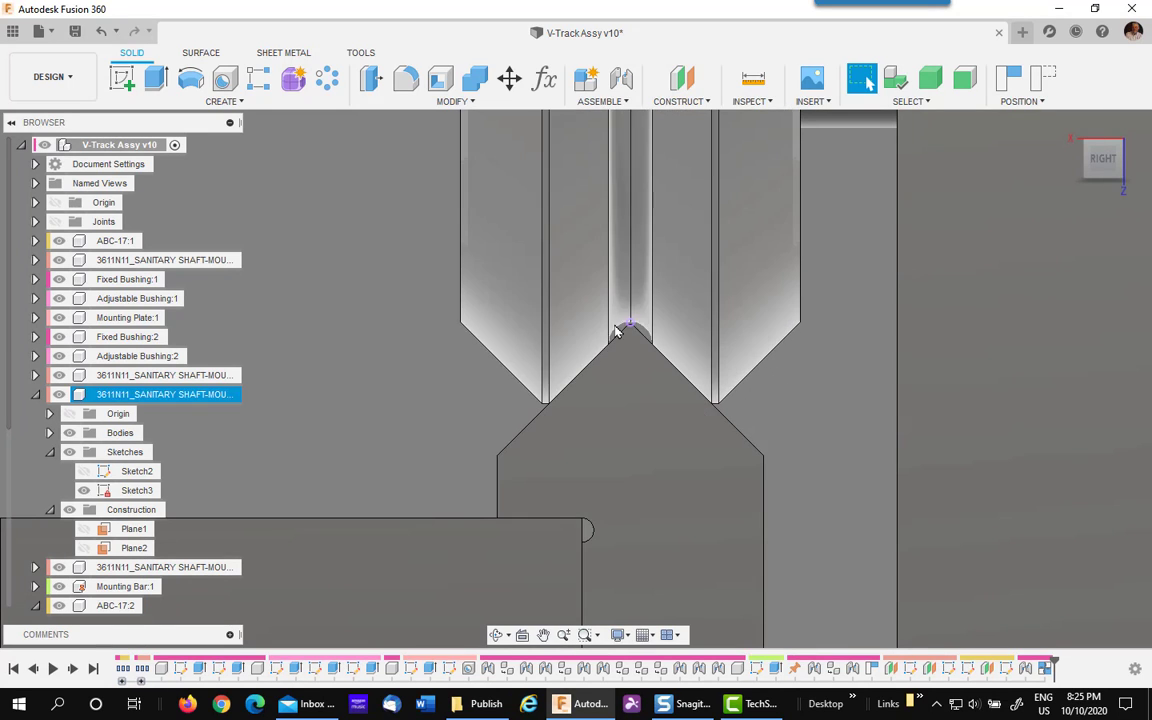
scroll(845, 436, down, 2)
scroll(845, 436, down, 2)
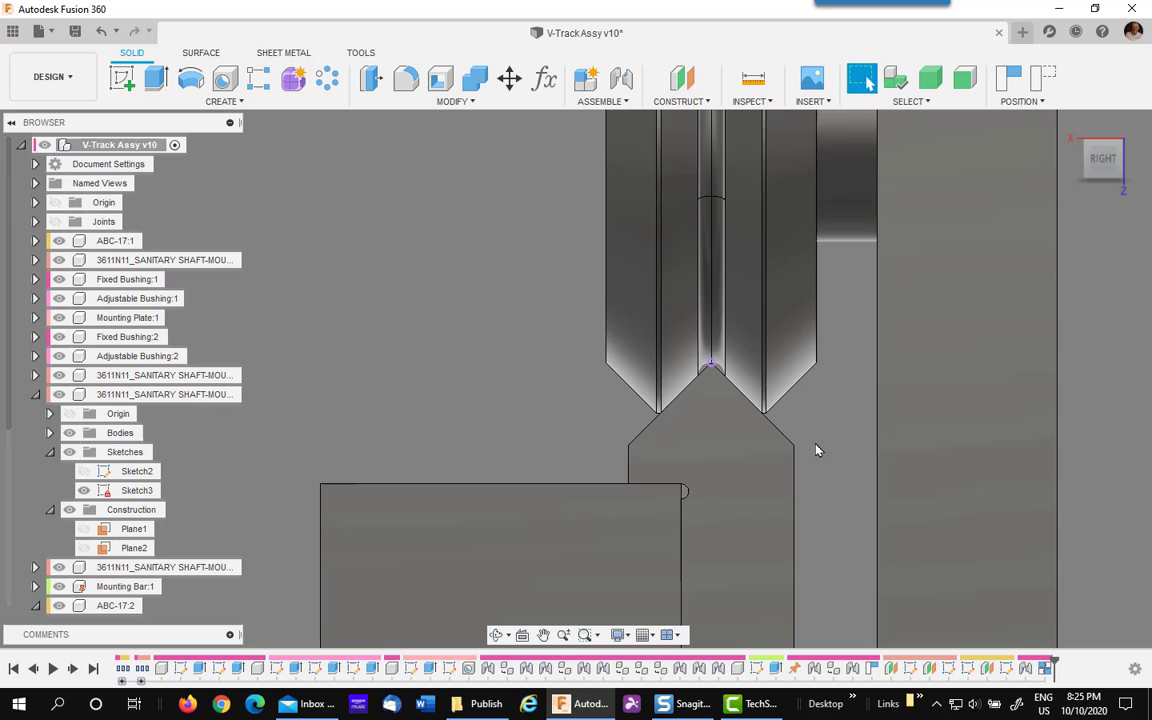